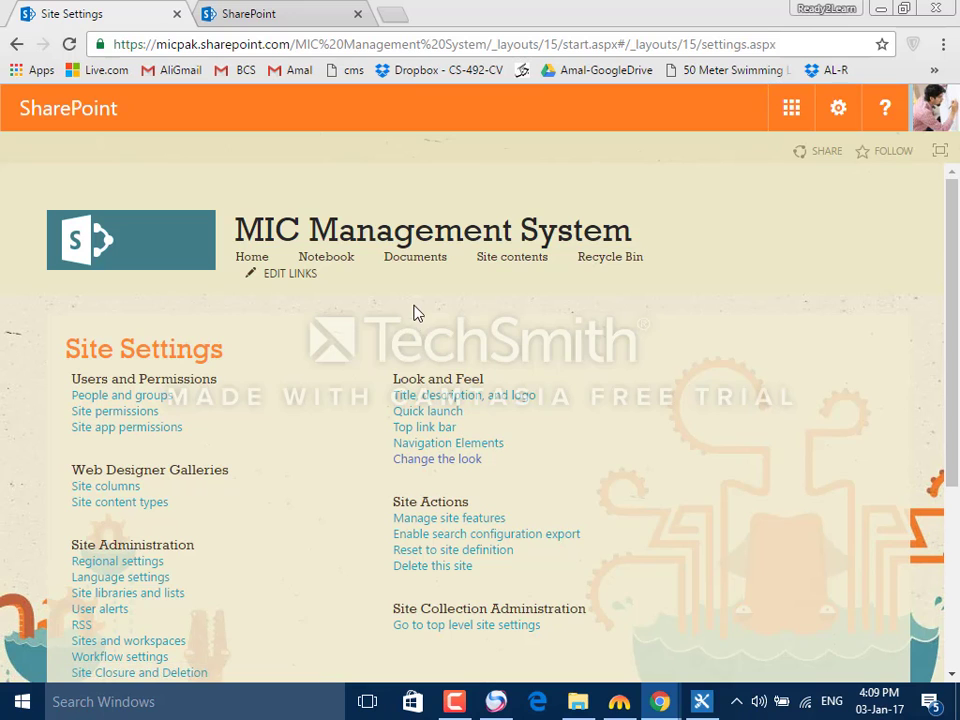
Step: Look through the Site Settings options of the MIC Management System site
{"action": "scroll", "coordinate": [789, 416], "scroll_direction": "down", "scroll_amount": 3}
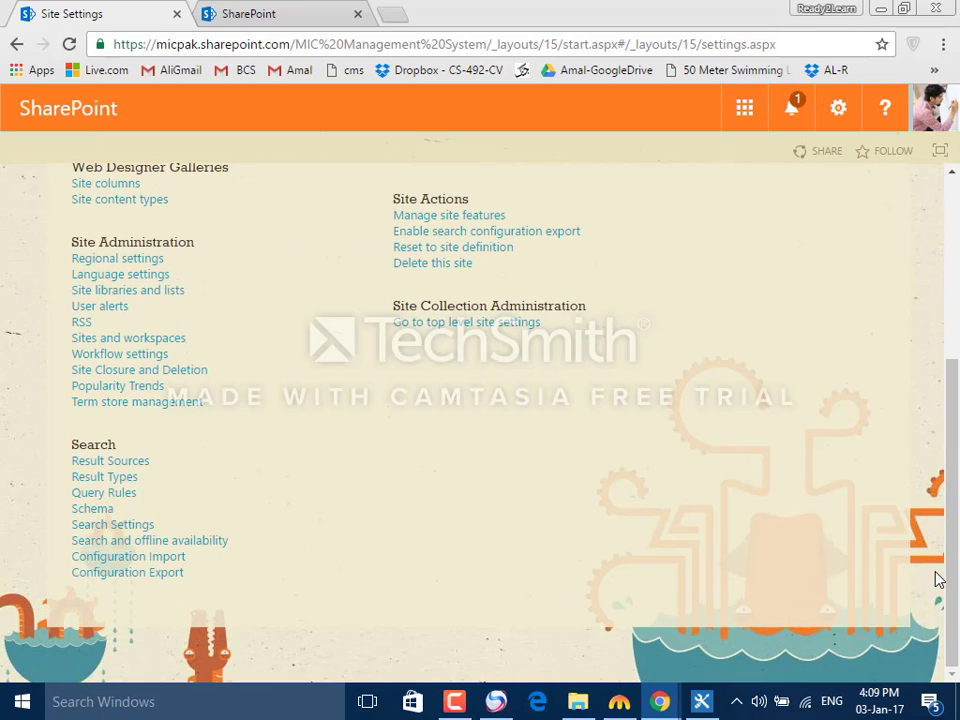
{"action": "scroll", "coordinate": [938, 576], "scroll_direction": "up", "scroll_amount": 1}
{"action": "scroll", "coordinate": [937, 565], "scroll_direction": "down", "scroll_amount": 1}
{"action": "scroll", "coordinate": [405, 440], "scroll_direction": "up", "scroll_amount": 3}
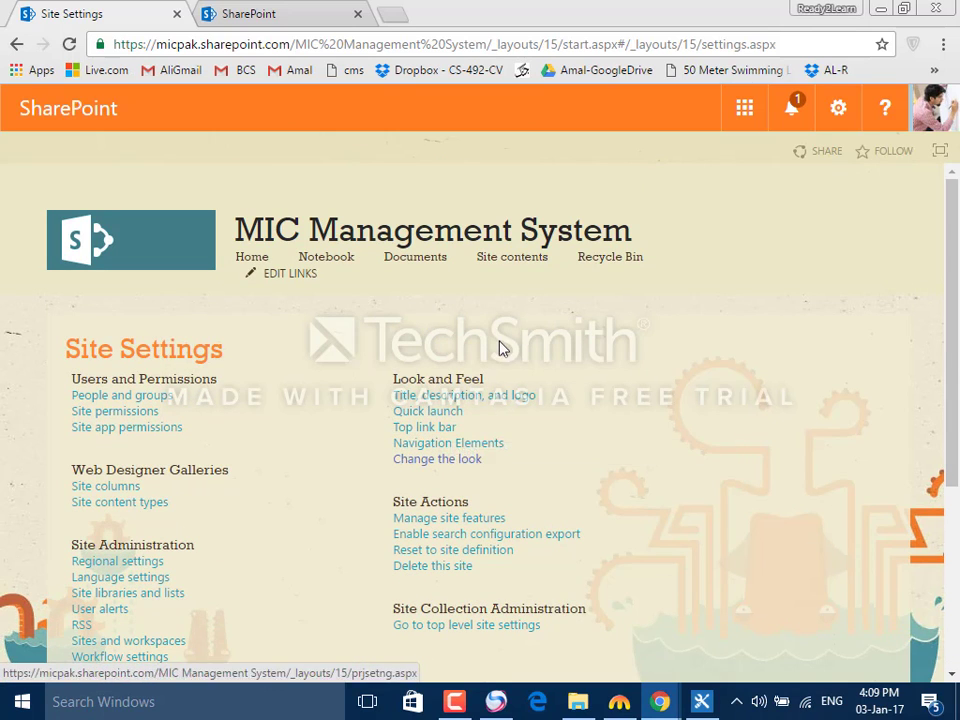
{"action": "scroll", "coordinate": [492, 345], "scroll_direction": "down", "scroll_amount": 3}
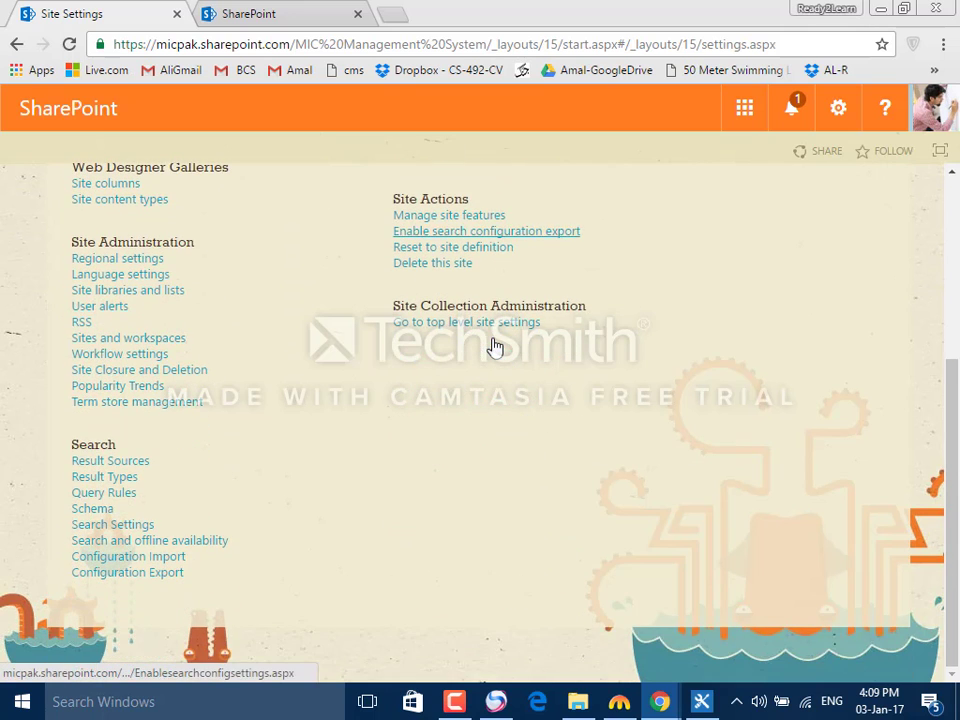
{"action": "scroll", "coordinate": [492, 345], "scroll_direction": "up", "scroll_amount": 3}
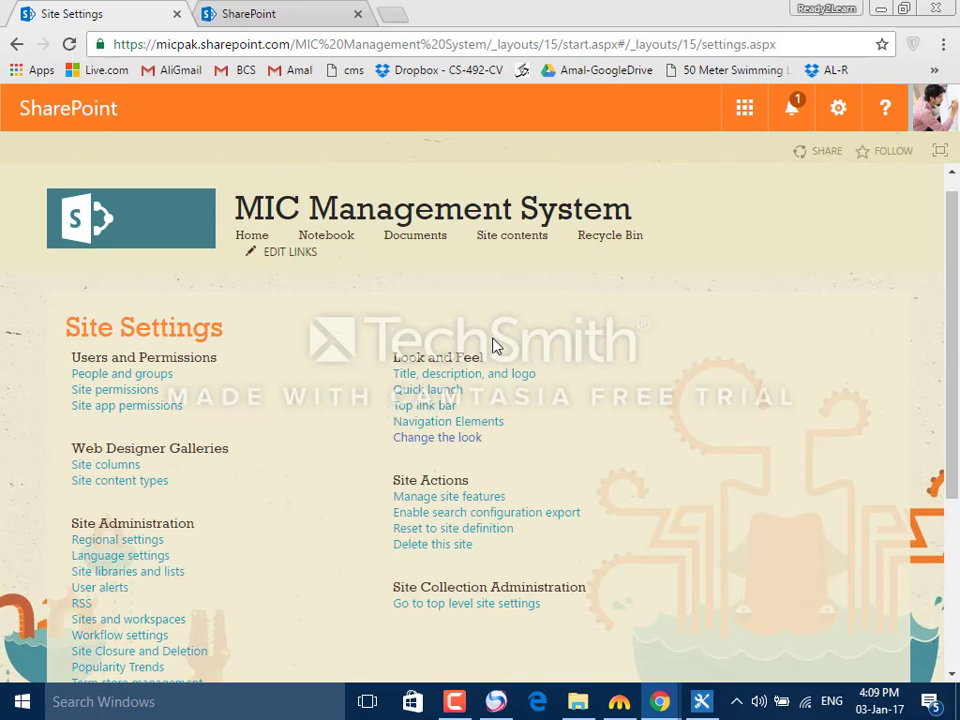
{"action": "scroll", "coordinate": [492, 345], "scroll_direction": "up", "scroll_amount": 1}
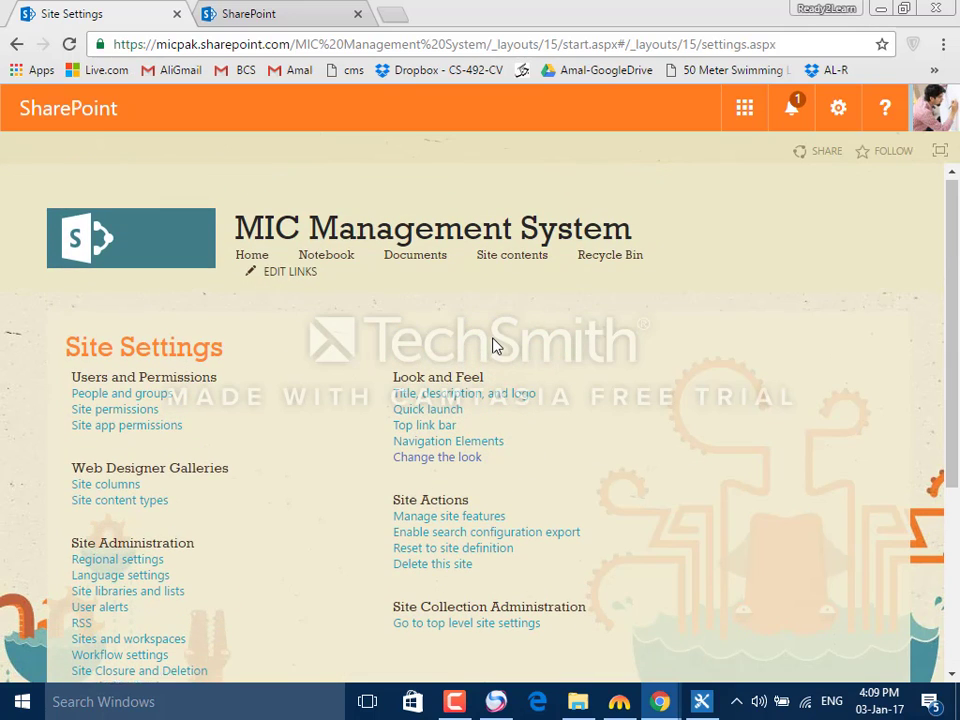
Step: Open Change the look, browse the design gallery and choose the Current design for customising
{"action": "left_click", "coordinate": [837, 110]}
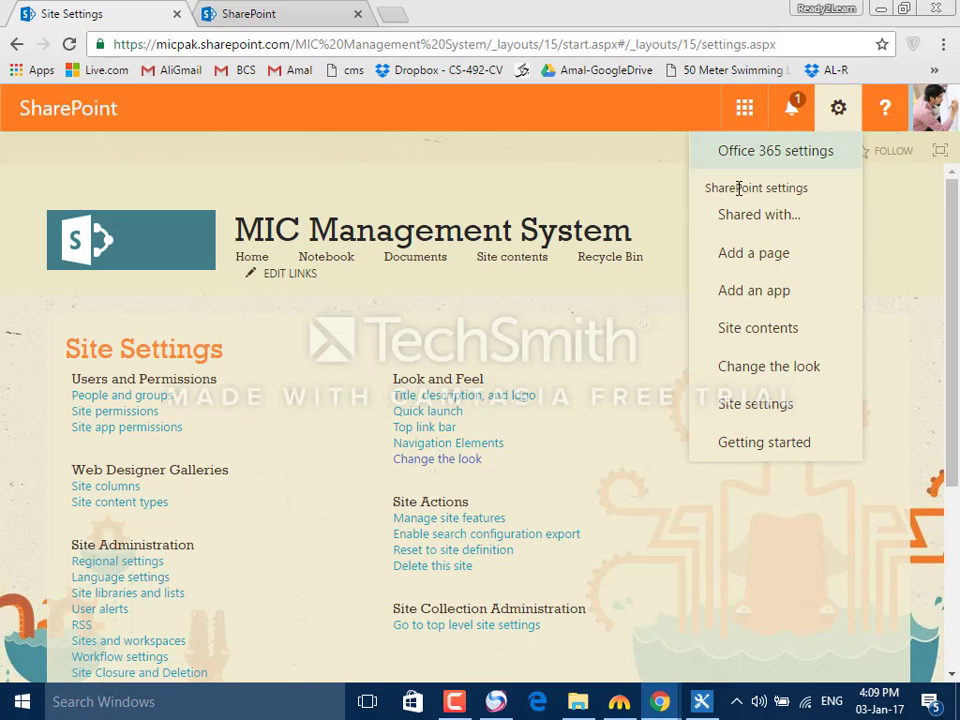
{"action": "left_click", "coordinate": [797, 368]}
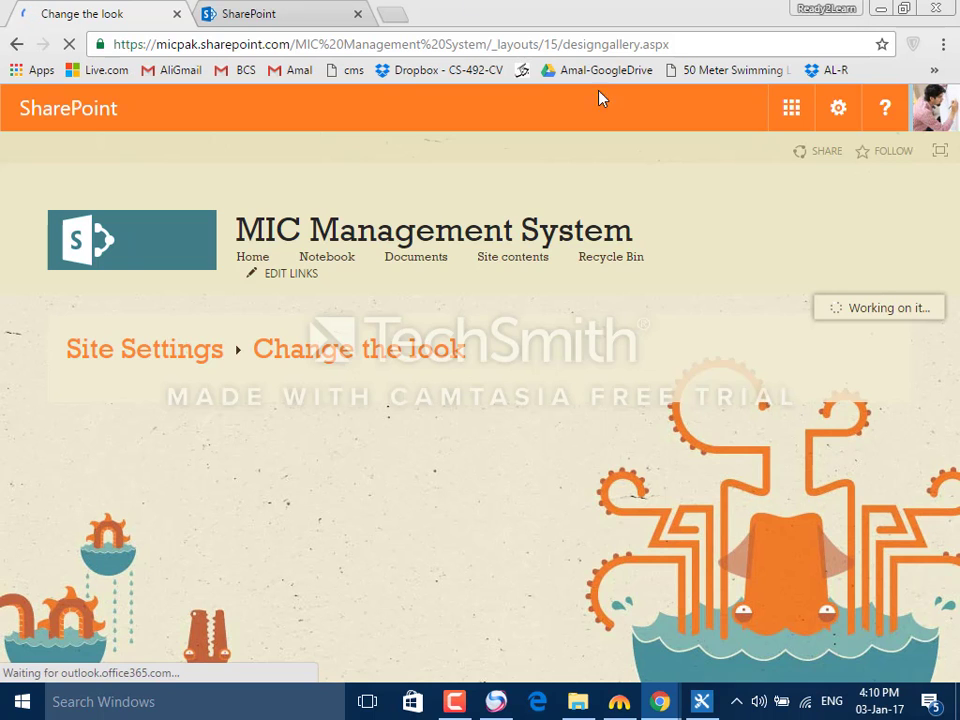
{"action": "left_click", "coordinate": [292, 12]}
{"action": "left_click", "coordinate": [110, 10]}
{"action": "scroll", "coordinate": [253, 349], "scroll_direction": "down", "scroll_amount": 4}
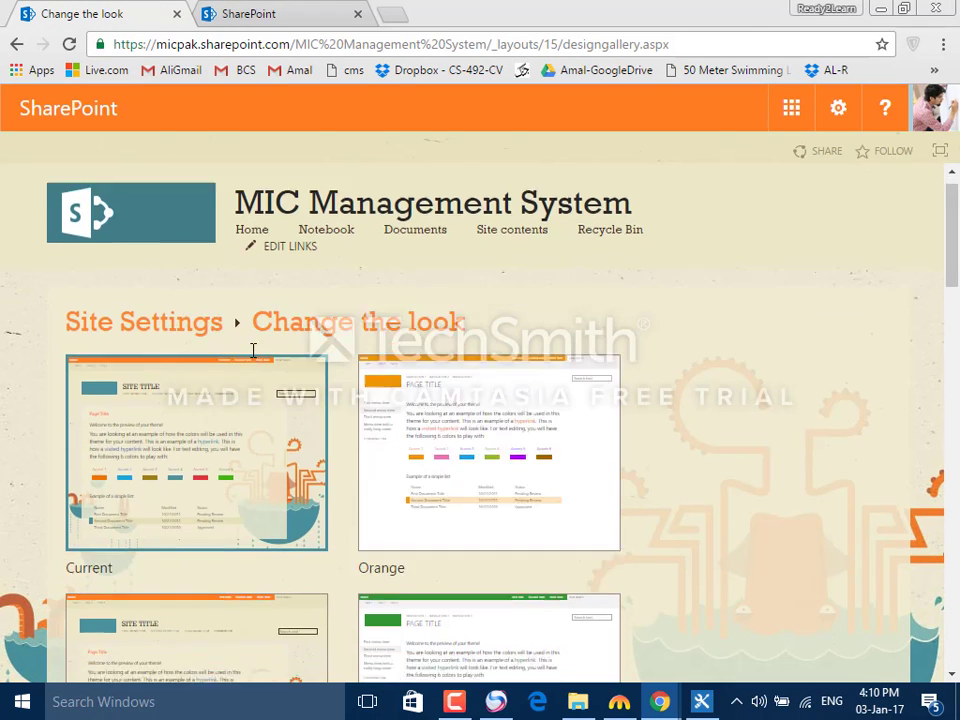
{"action": "scroll", "coordinate": [255, 350], "scroll_direction": "up", "scroll_amount": 4}
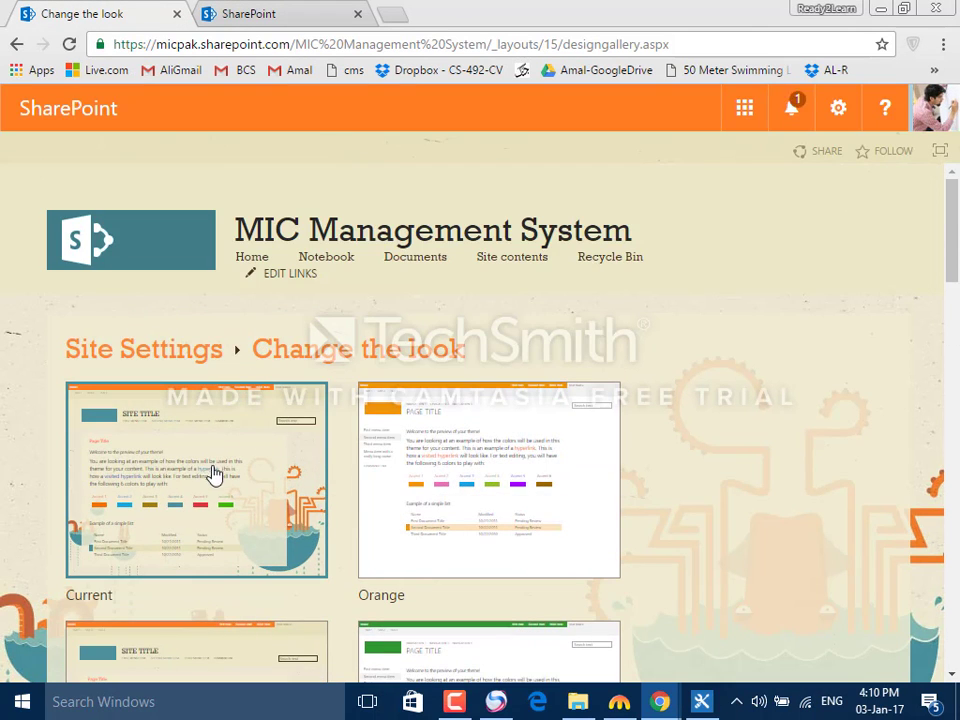
{"action": "scroll", "coordinate": [284, 483], "scroll_direction": "down", "scroll_amount": 3}
{"action": "scroll", "coordinate": [287, 478], "scroll_direction": "down", "scroll_amount": 4}
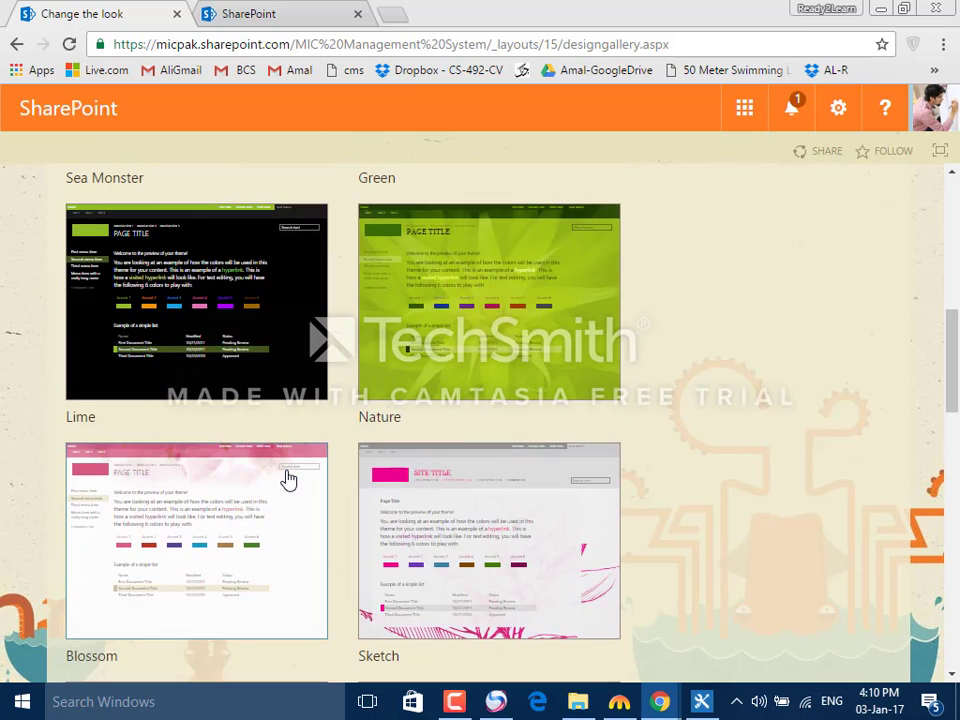
{"action": "scroll", "coordinate": [287, 476], "scroll_direction": "up", "scroll_amount": 7}
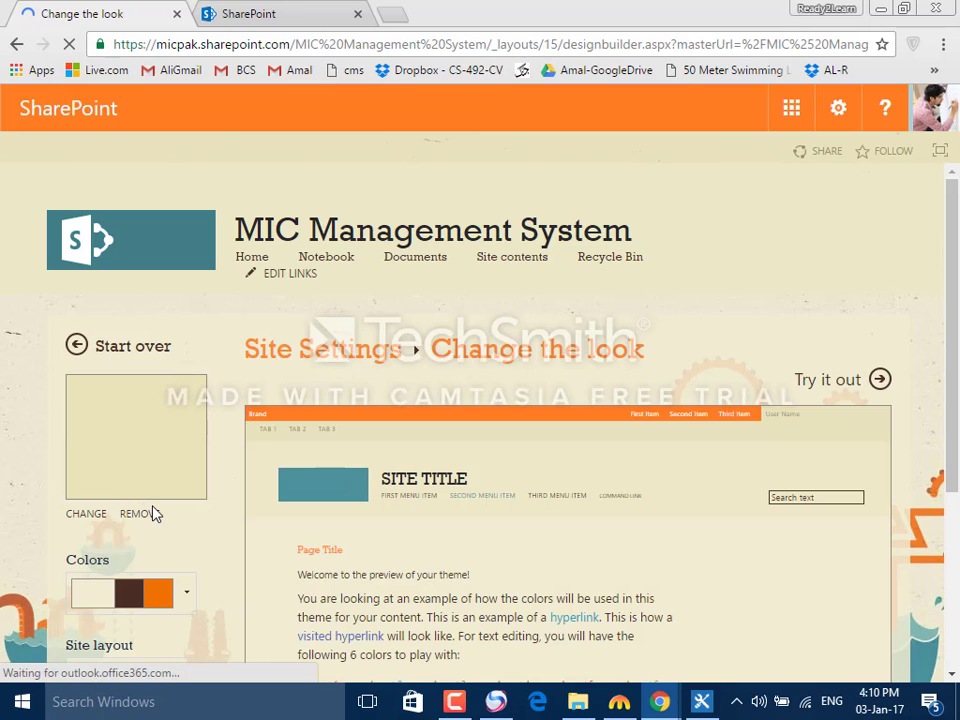
{"action": "left_click", "coordinate": [78, 515]}
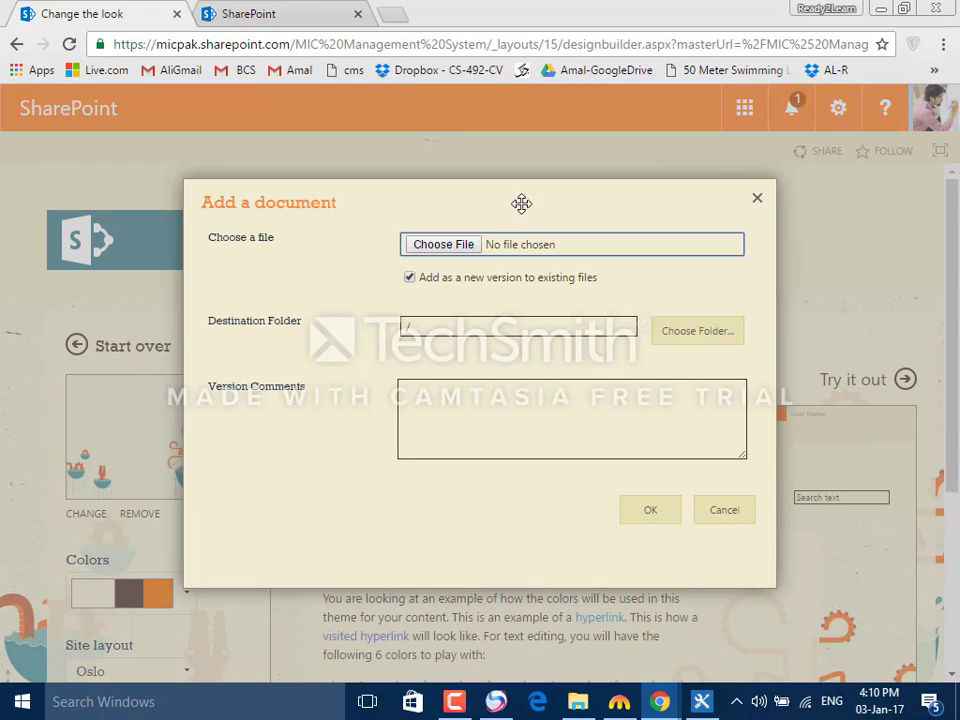
{"action": "left_click", "coordinate": [479, 253]}
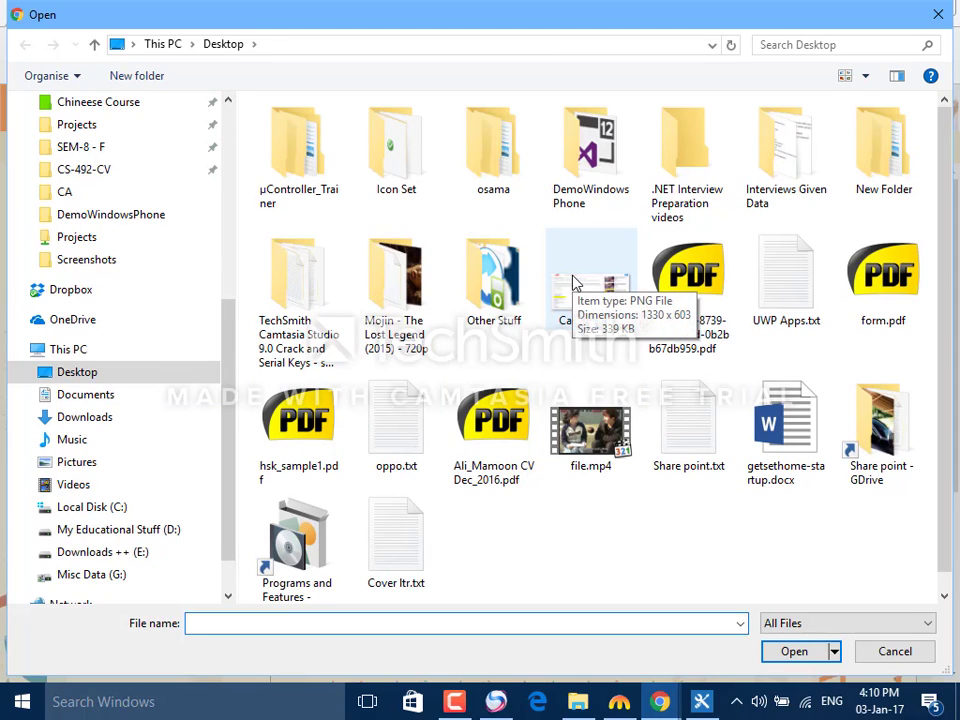
{"action": "double_click", "coordinate": [439, 285]}
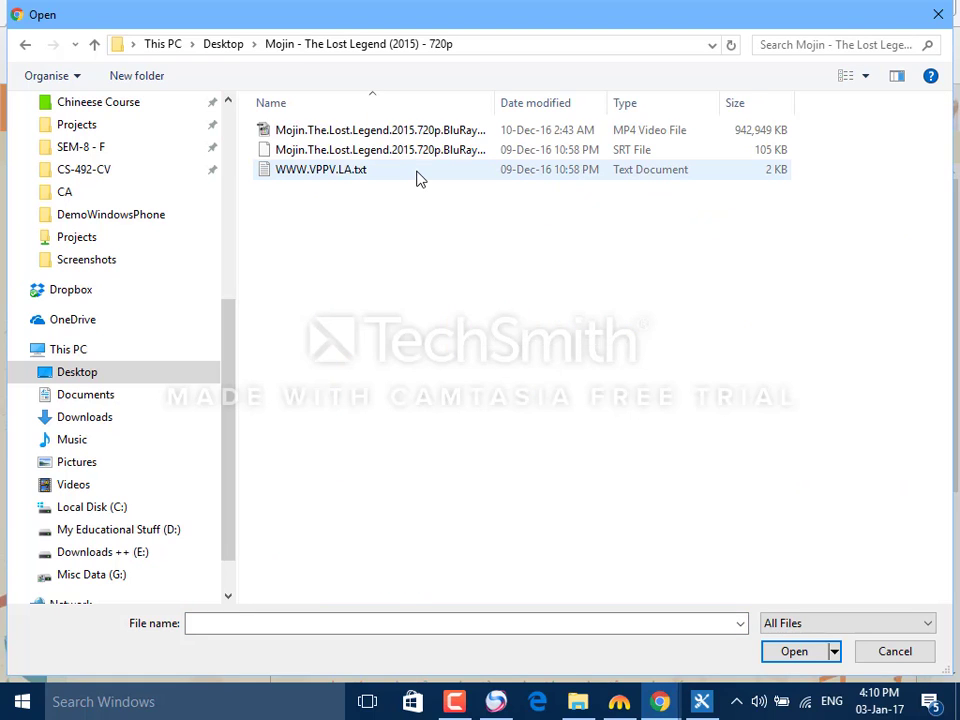
{"action": "left_click", "coordinate": [932, 16]}
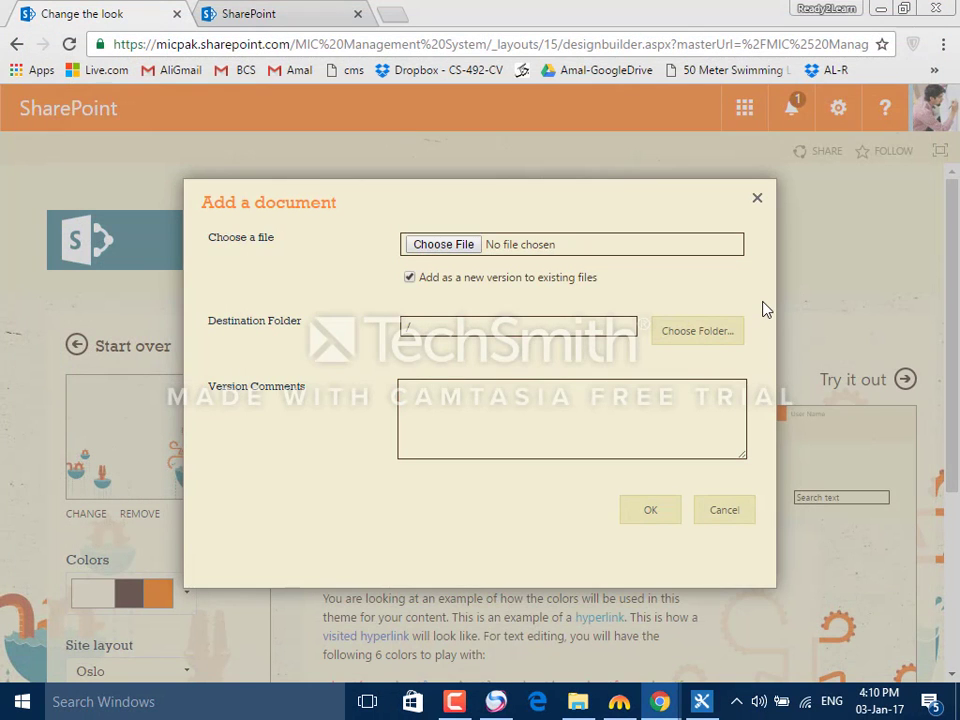
{"action": "left_click", "coordinate": [737, 511]}
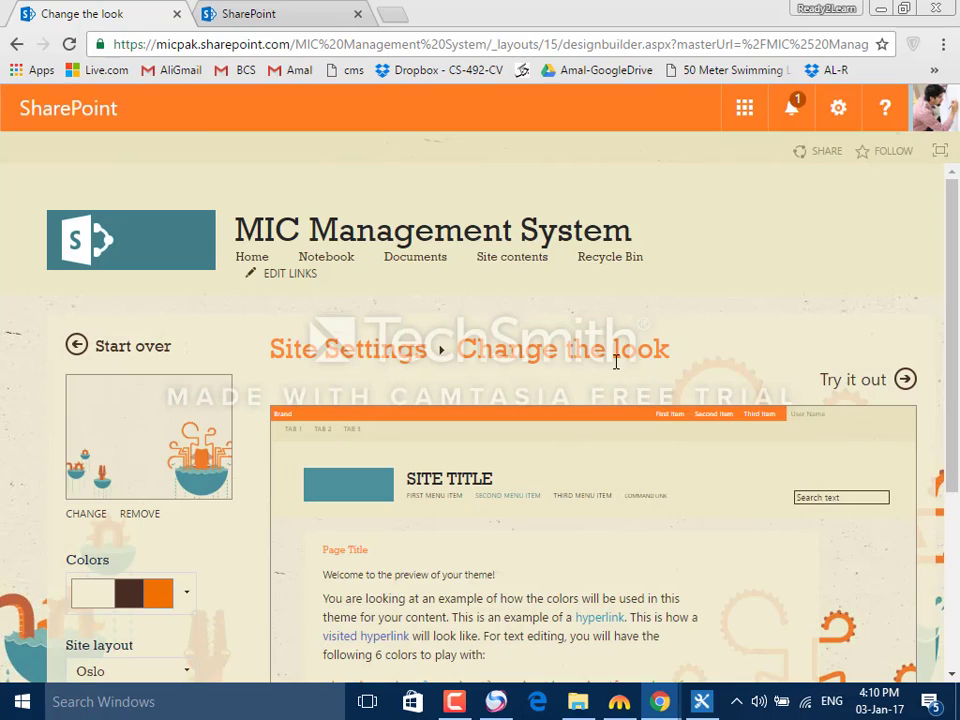
Step: Preview the site in the chosen design and keep it
{"action": "left_click", "coordinate": [905, 378]}
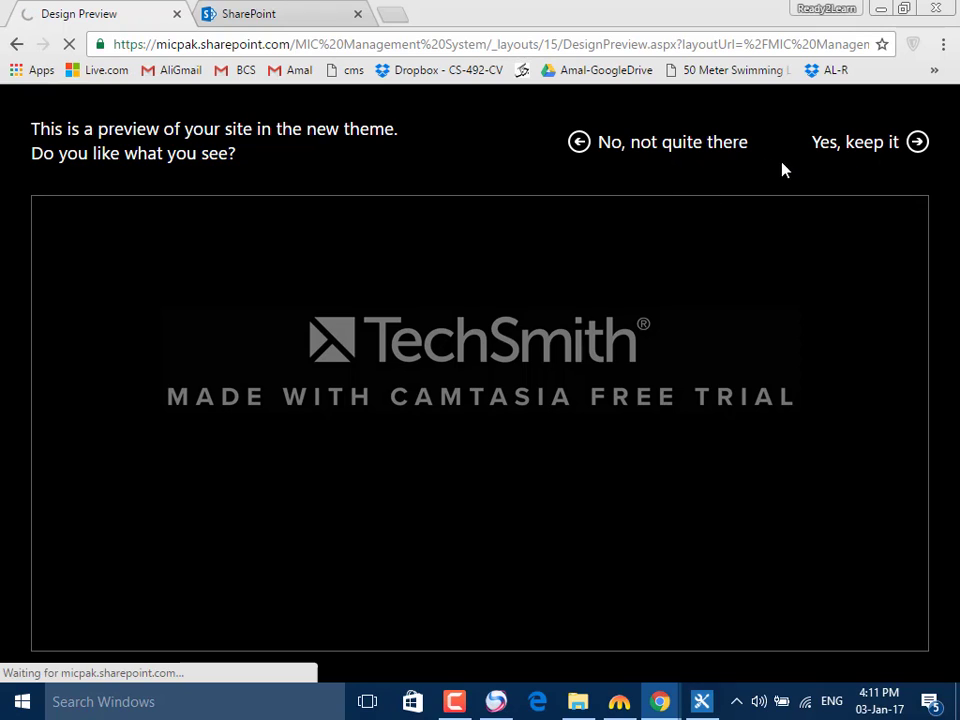
{"action": "double_click", "coordinate": [835, 148]}
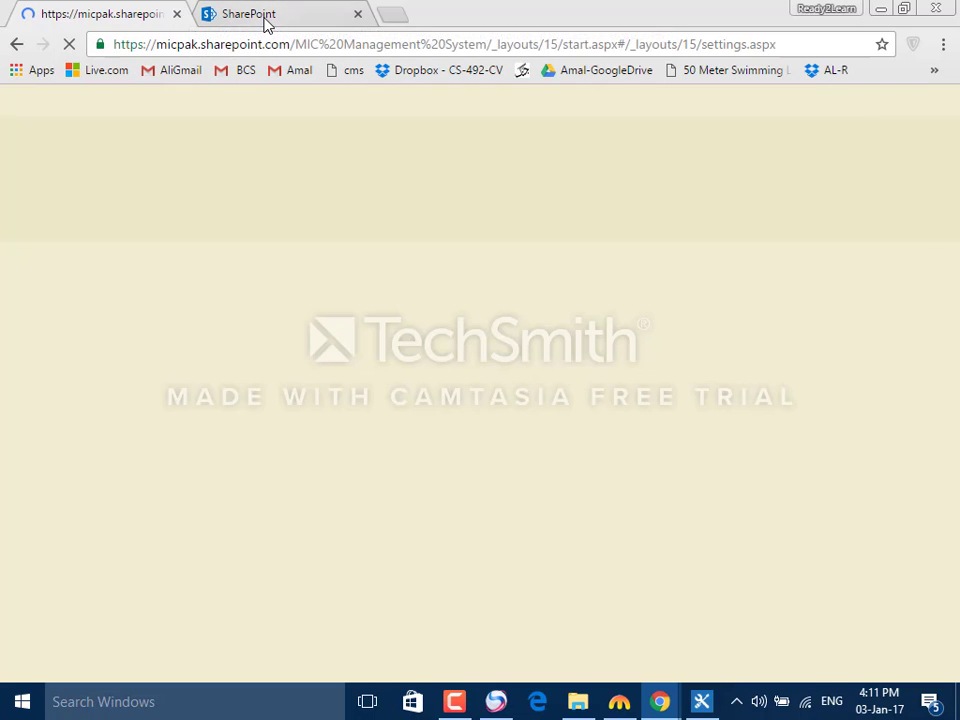
{"action": "left_click", "coordinate": [262, 18]}
{"action": "left_click", "coordinate": [104, 18]}
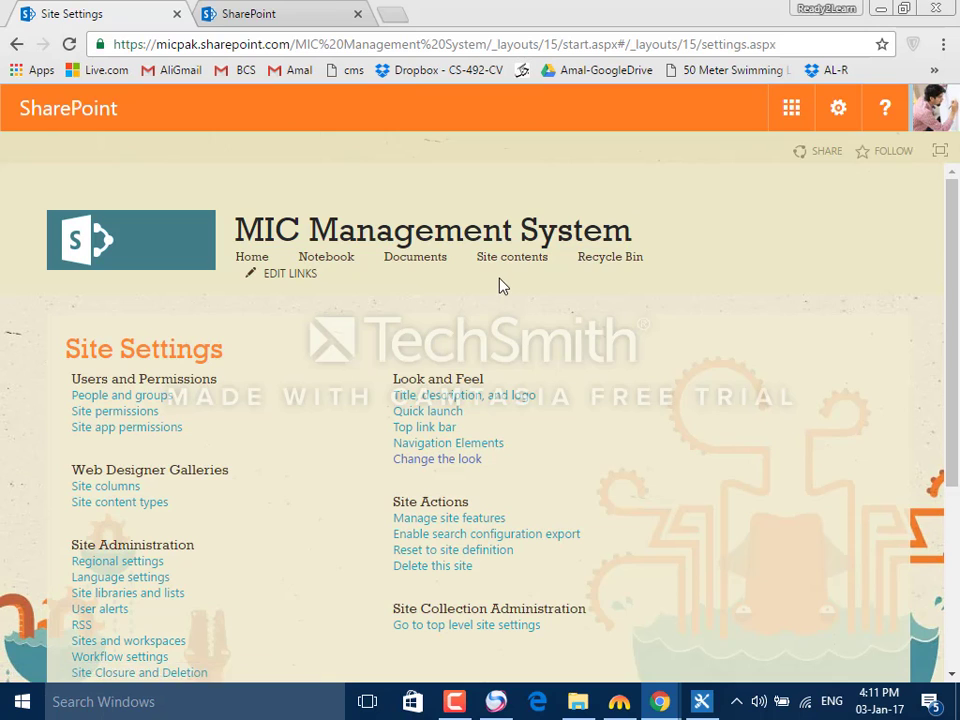
Step: Go to the top level site settings from the Site Collection Administration section
{"action": "scroll", "coordinate": [500, 285], "scroll_direction": "down", "scroll_amount": 2}
{"action": "scroll", "coordinate": [503, 286], "scroll_direction": "down", "scroll_amount": 1}
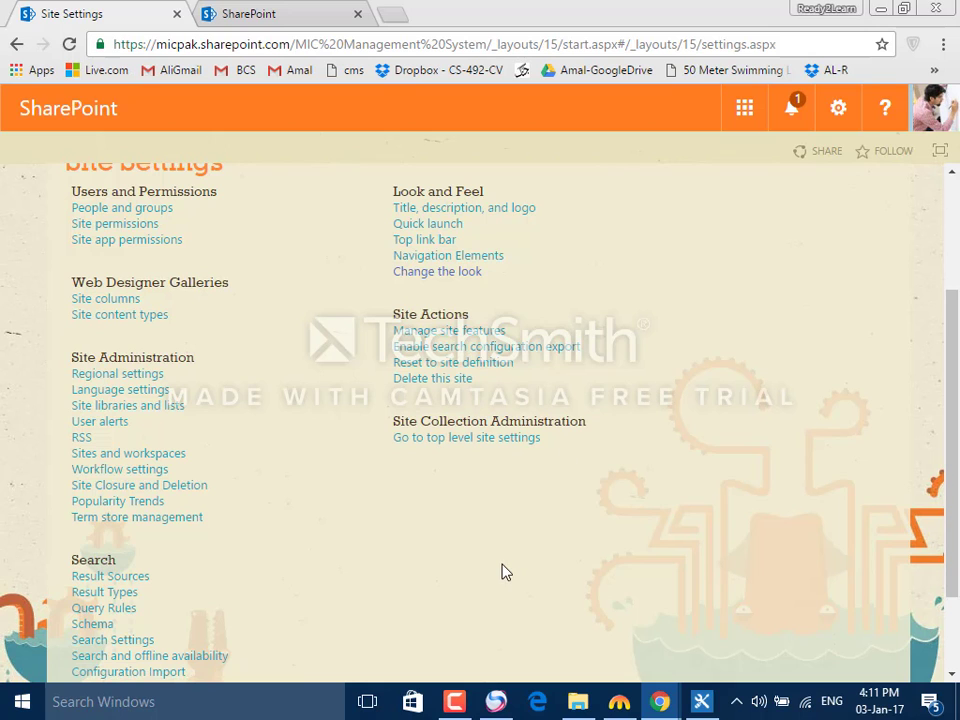
{"action": "scroll", "coordinate": [505, 541], "scroll_direction": "down", "scroll_amount": 2}
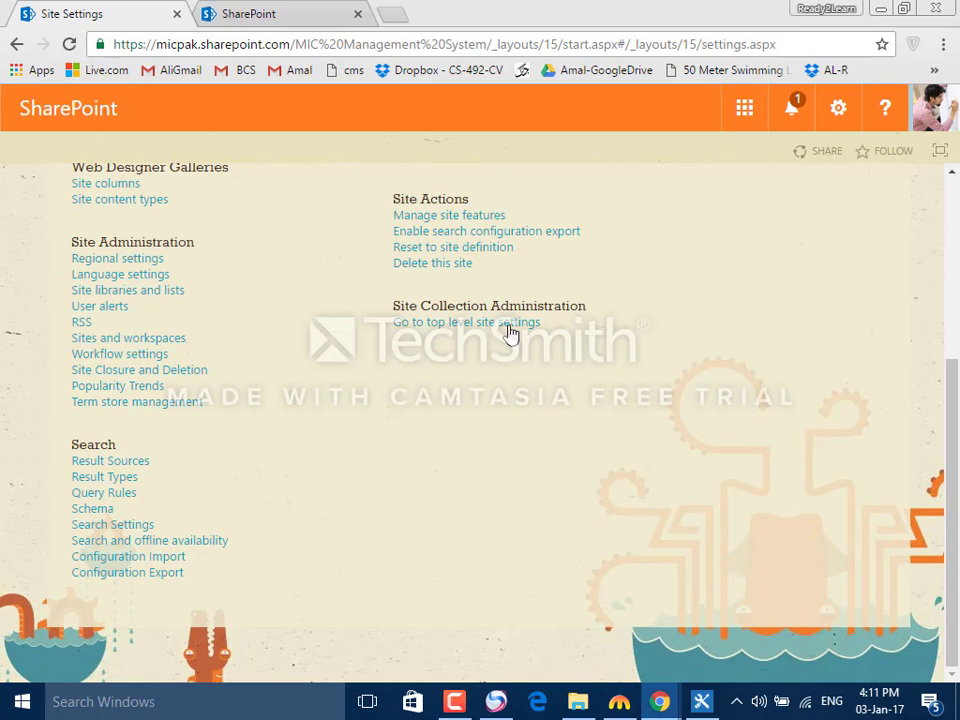
{"action": "left_click", "coordinate": [508, 326]}
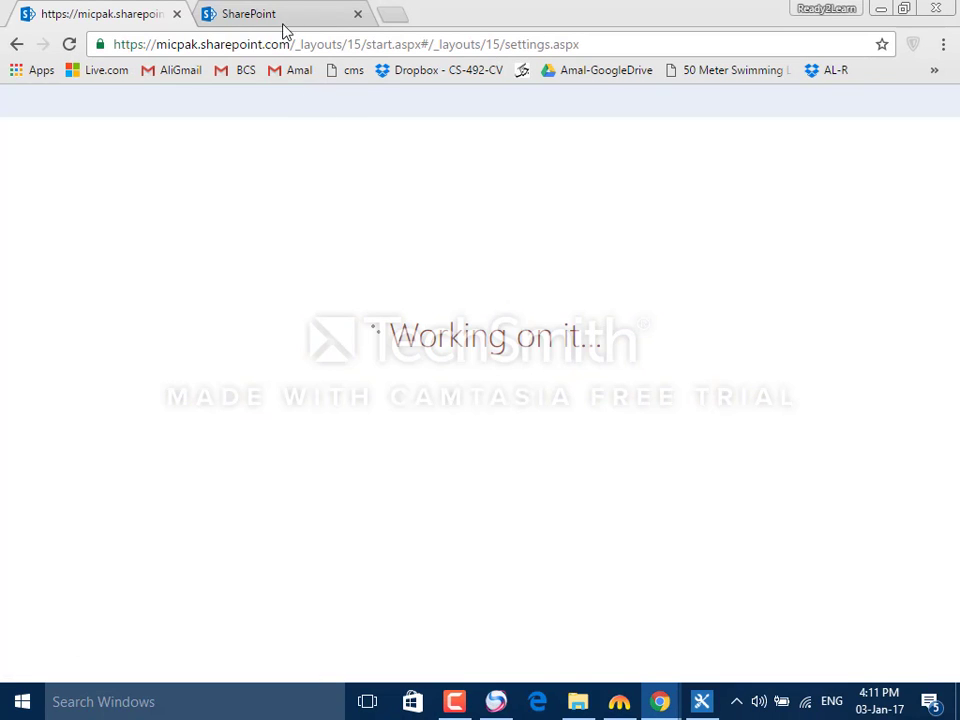
{"action": "left_click", "coordinate": [284, 14]}
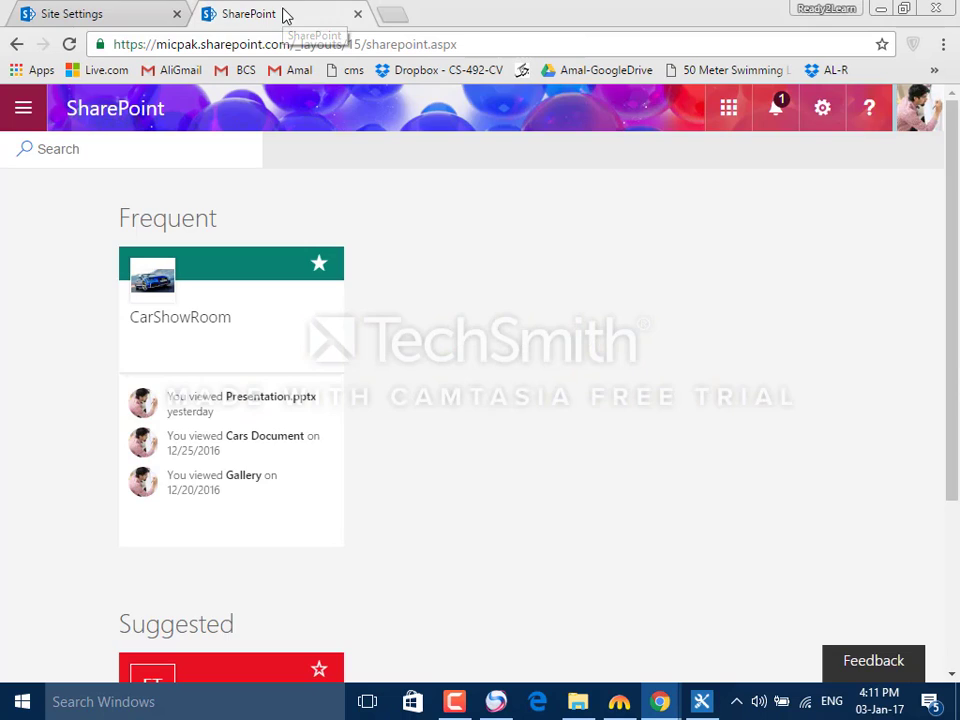
{"action": "left_click", "coordinate": [128, 11]}
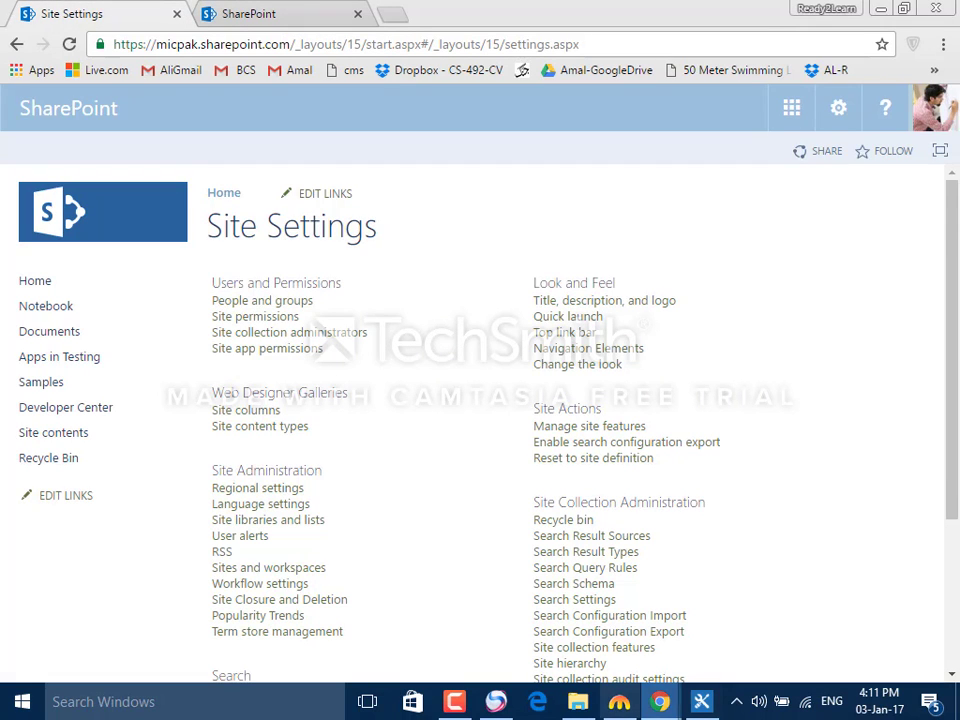
Step: Look over the top level site settings and go to the FuturisticArtists Team Site home page
{"action": "left_click", "coordinate": [545, 647]}
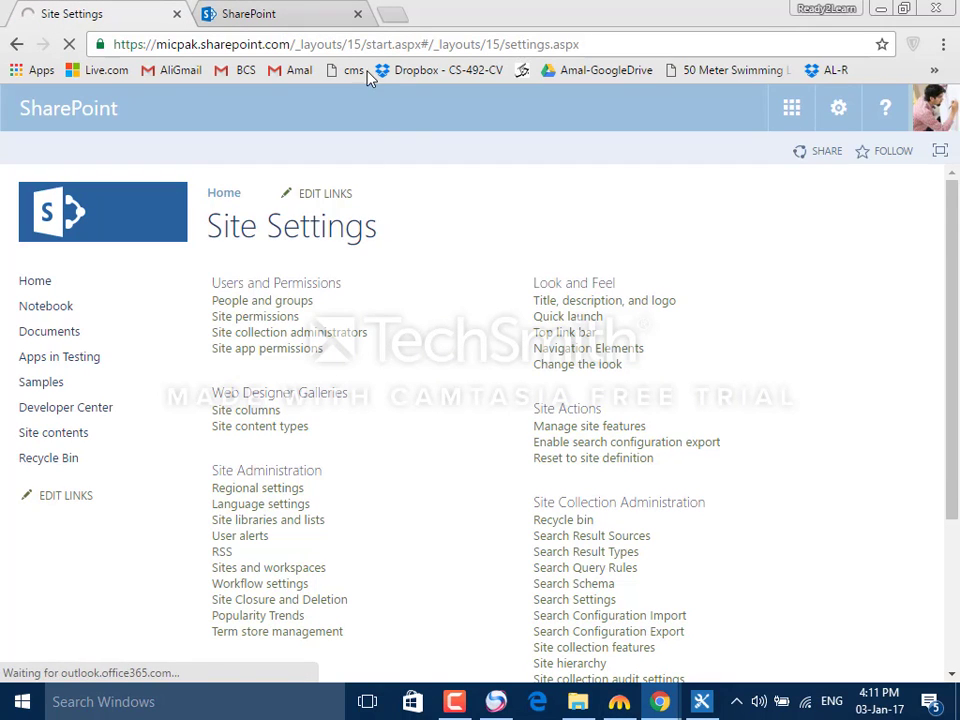
{"action": "mouse_move", "coordinate": [660, 703]}
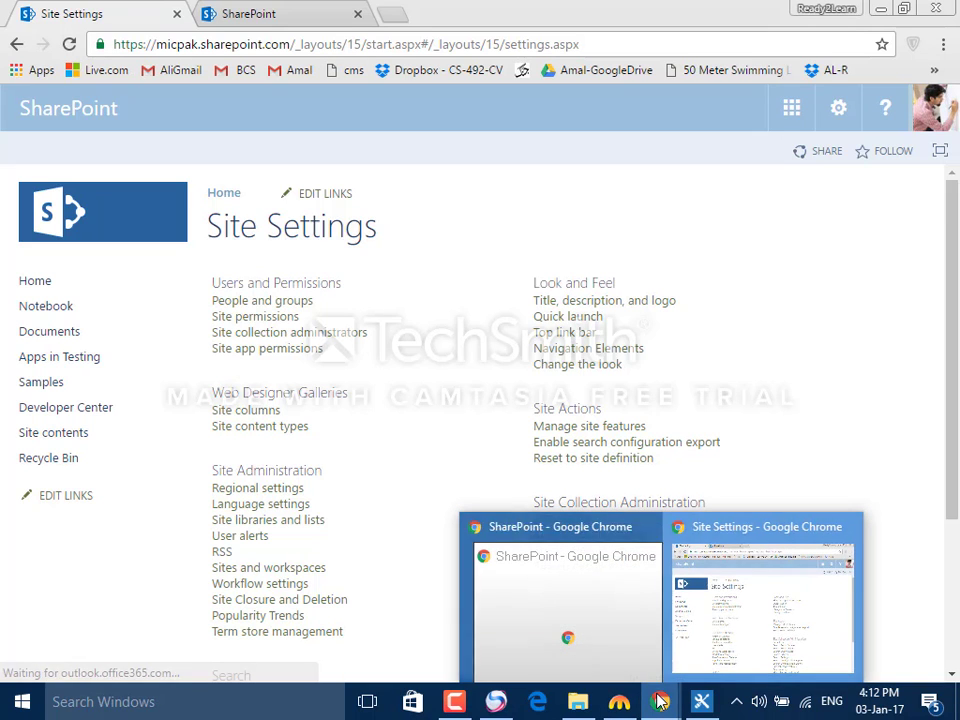
{"action": "mouse_move", "coordinate": [649, 628]}
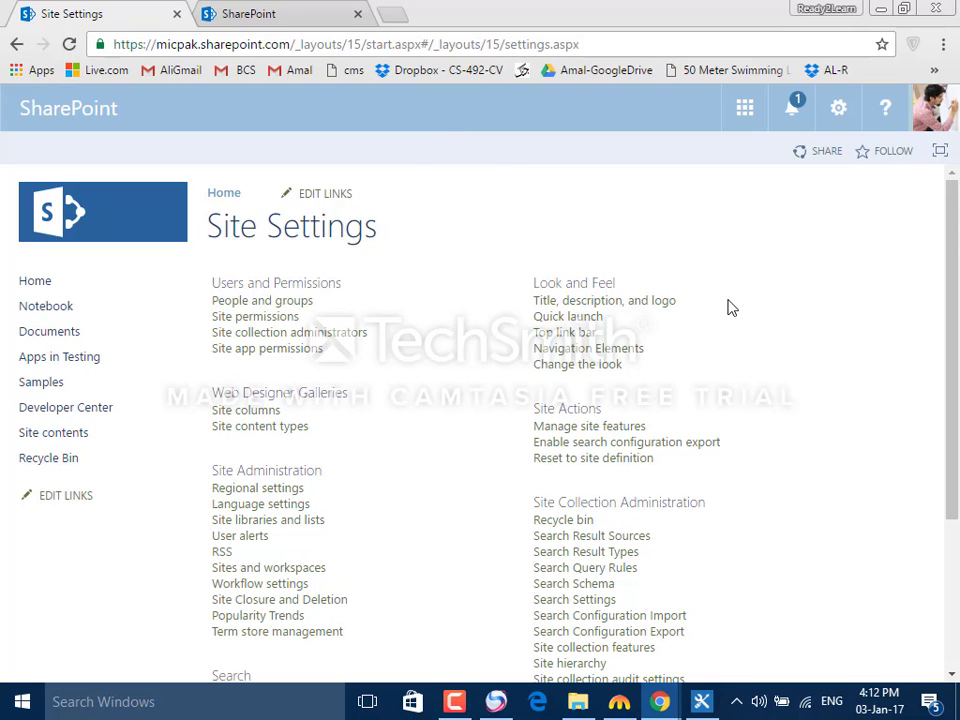
{"action": "scroll", "coordinate": [755, 307], "scroll_direction": "down", "scroll_amount": 2}
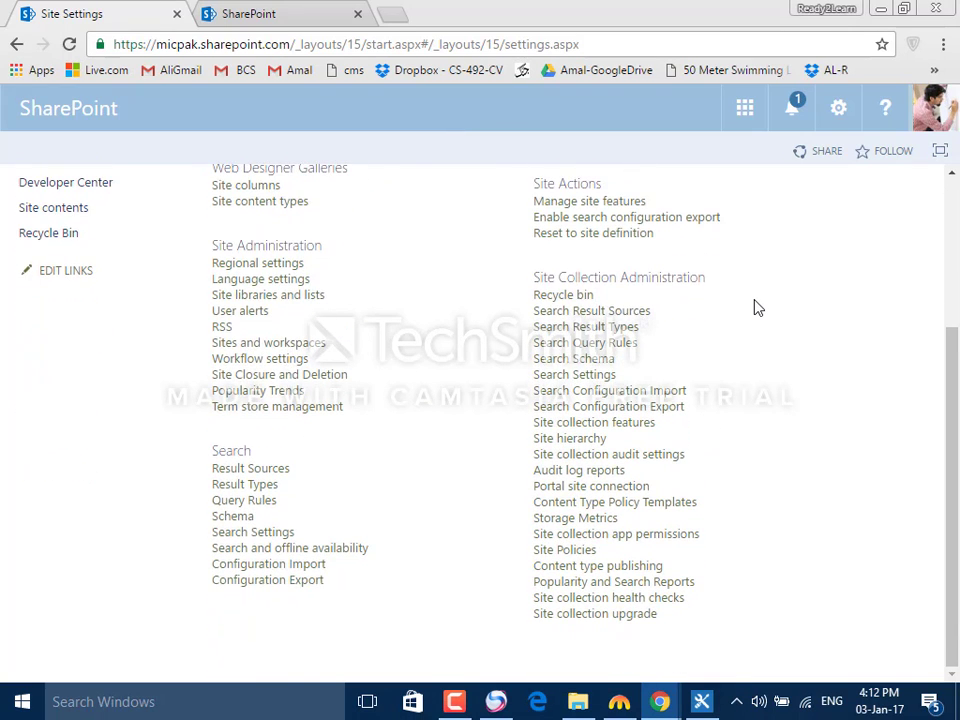
{"action": "scroll", "coordinate": [755, 307], "scroll_direction": "up", "scroll_amount": 3}
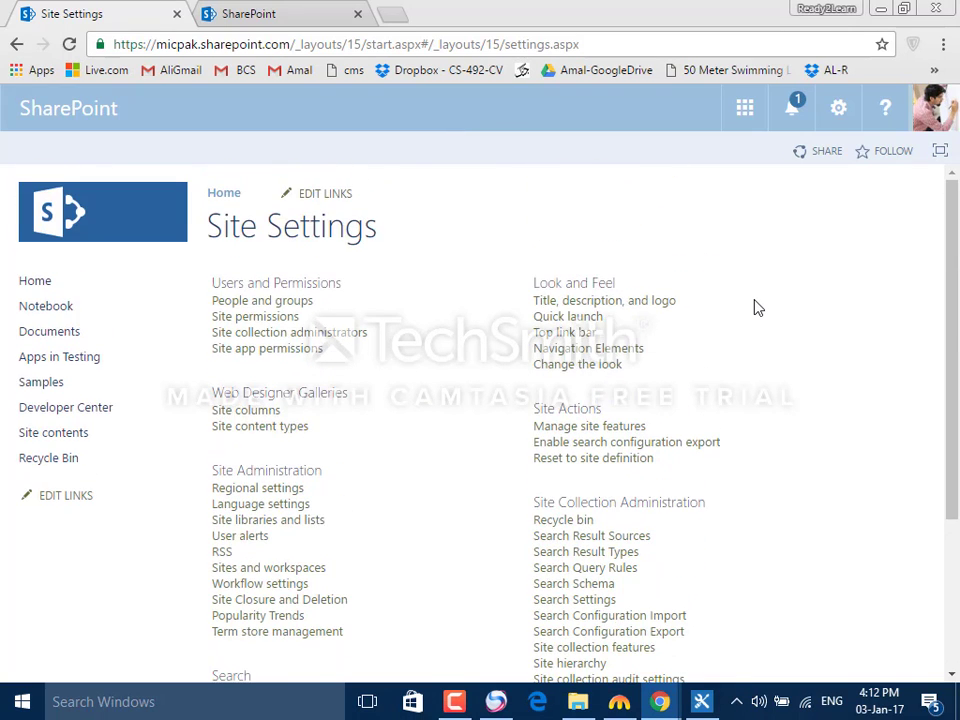
{"action": "left_click", "coordinate": [229, 196]}
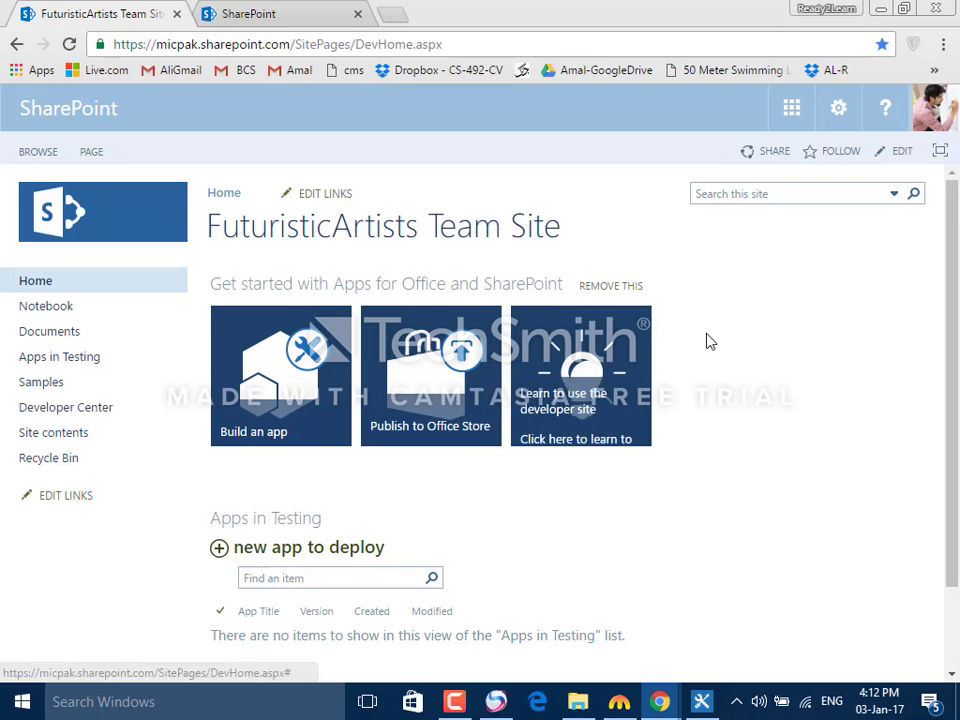
{"action": "scroll", "coordinate": [790, 340], "scroll_direction": "down", "scroll_amount": 2}
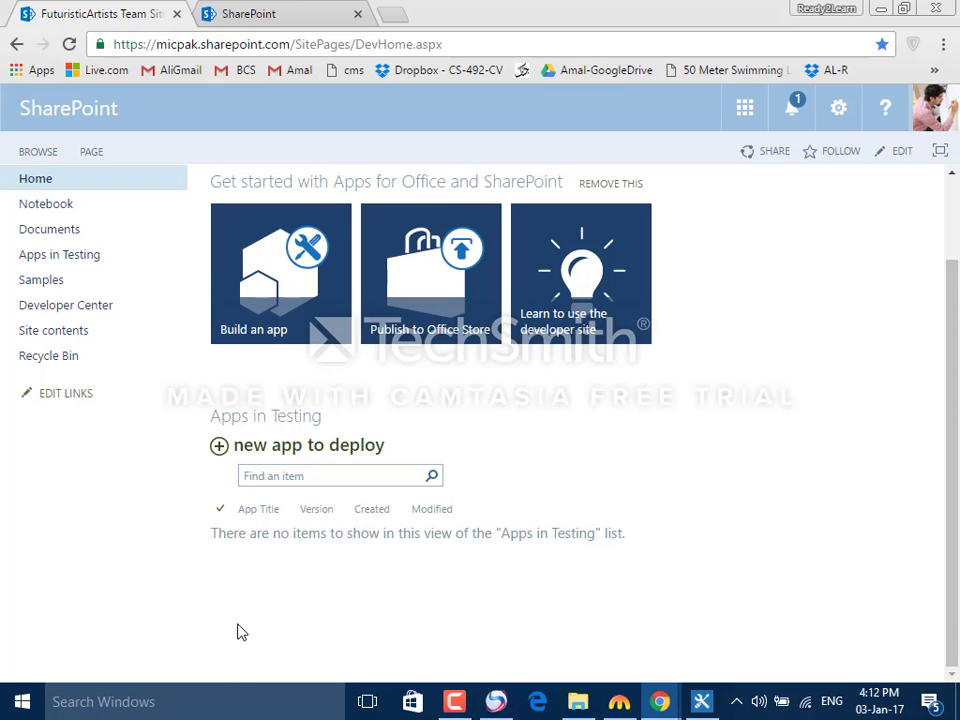
Step: Open the team site home page for editing, view the Deploy App dialog from its Apps in Testing section, and leave editing without saving
{"action": "left_click", "coordinate": [838, 107]}
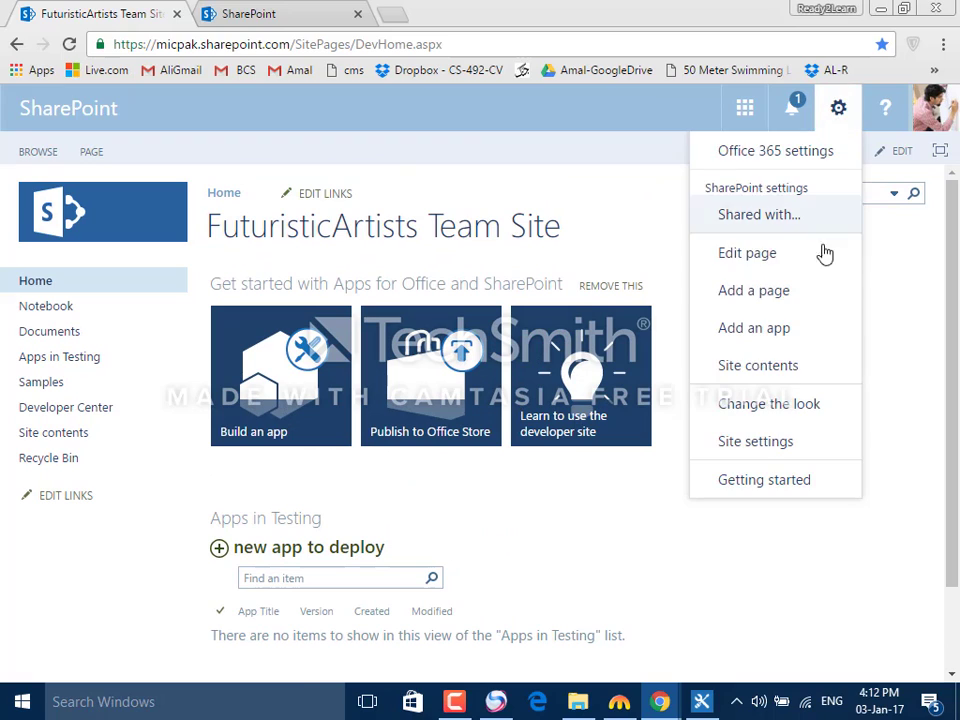
{"action": "left_click", "coordinate": [806, 276]}
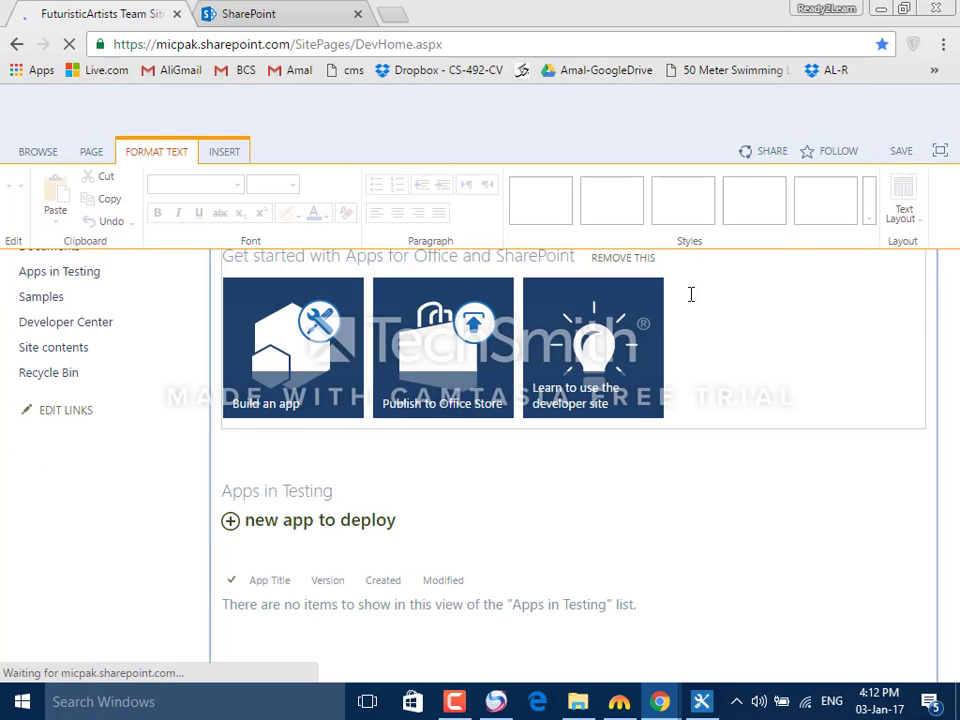
{"action": "scroll", "coordinate": [707, 429], "scroll_direction": "down", "scroll_amount": 2}
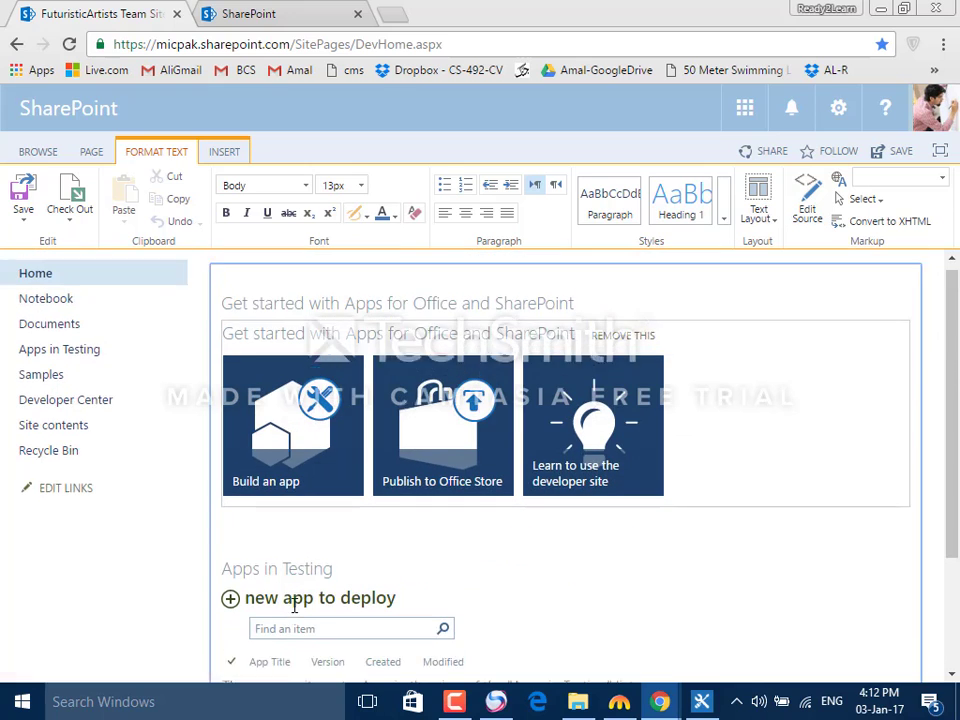
{"action": "left_click", "coordinate": [295, 605]}
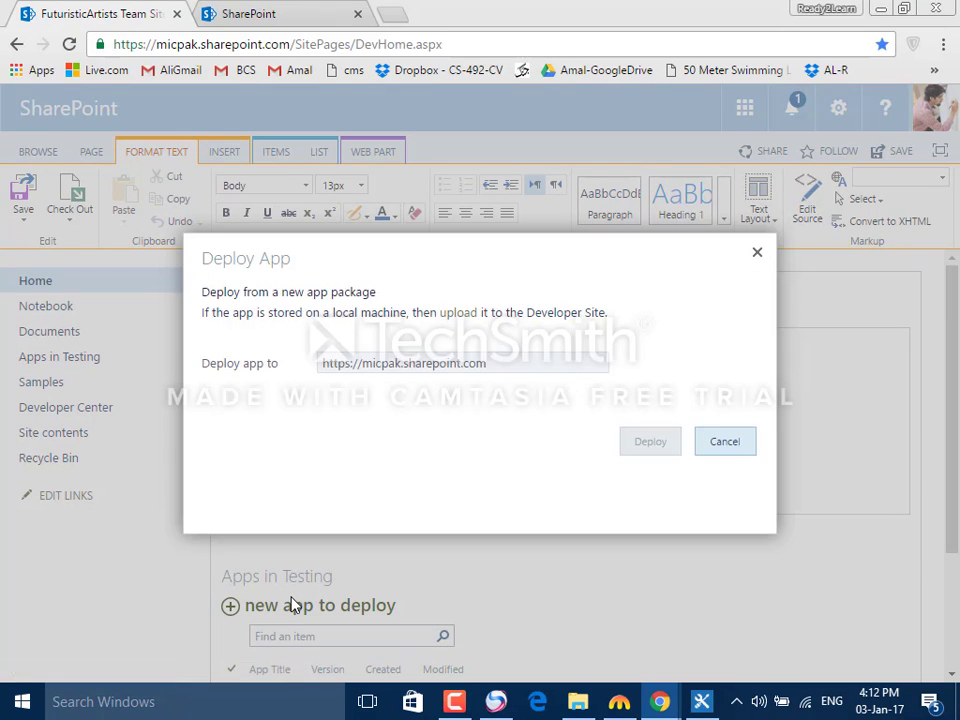
{"action": "left_click", "coordinate": [730, 447]}
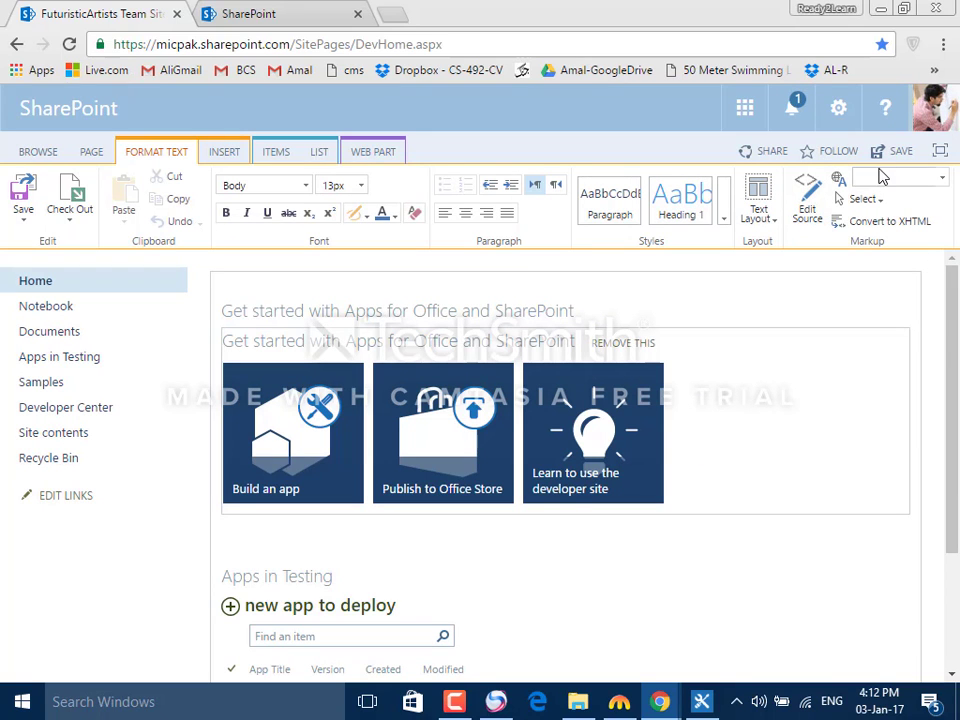
{"action": "left_click", "coordinate": [16, 44]}
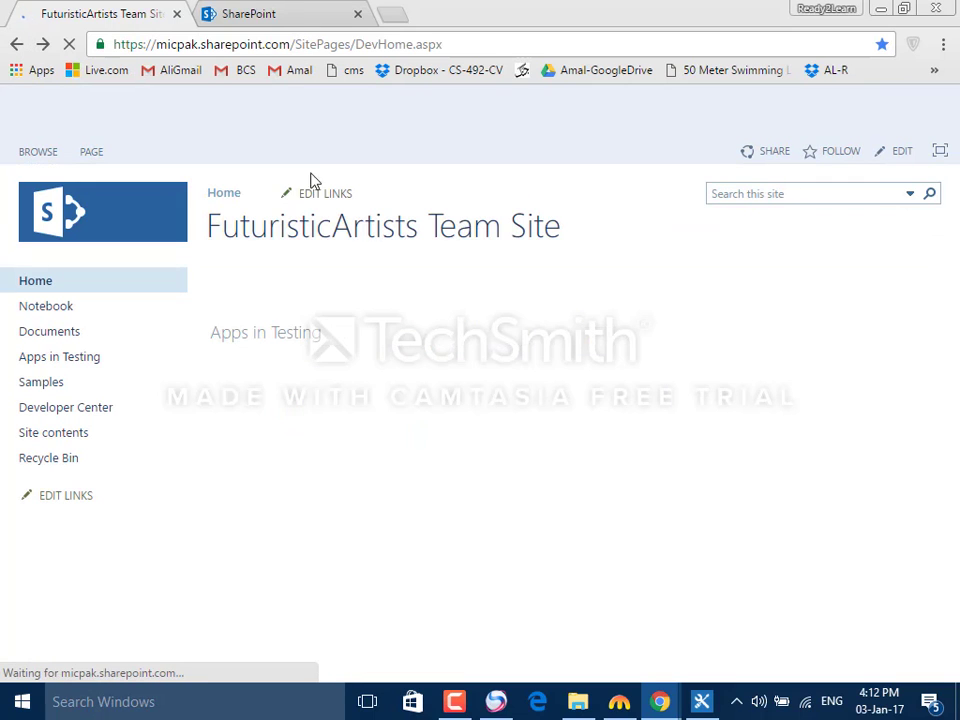
Step: View the new app deployment options in the Apps in Testing section outside edit mode and dismiss the dialog
{"action": "scroll", "coordinate": [820, 448], "scroll_direction": "down", "scroll_amount": 1}
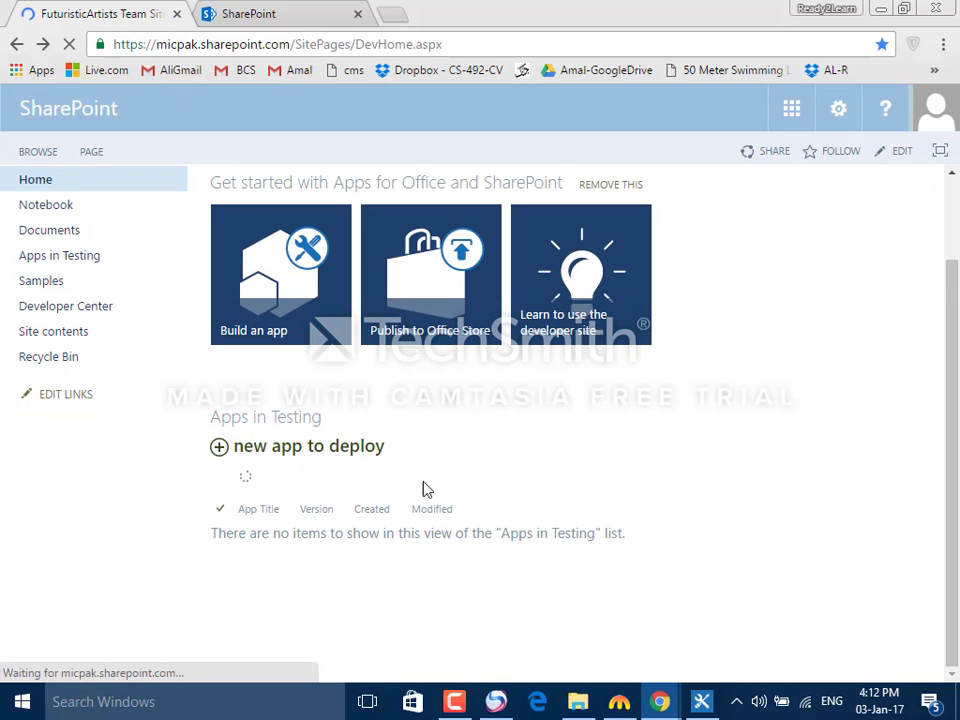
{"action": "left_click", "coordinate": [272, 450]}
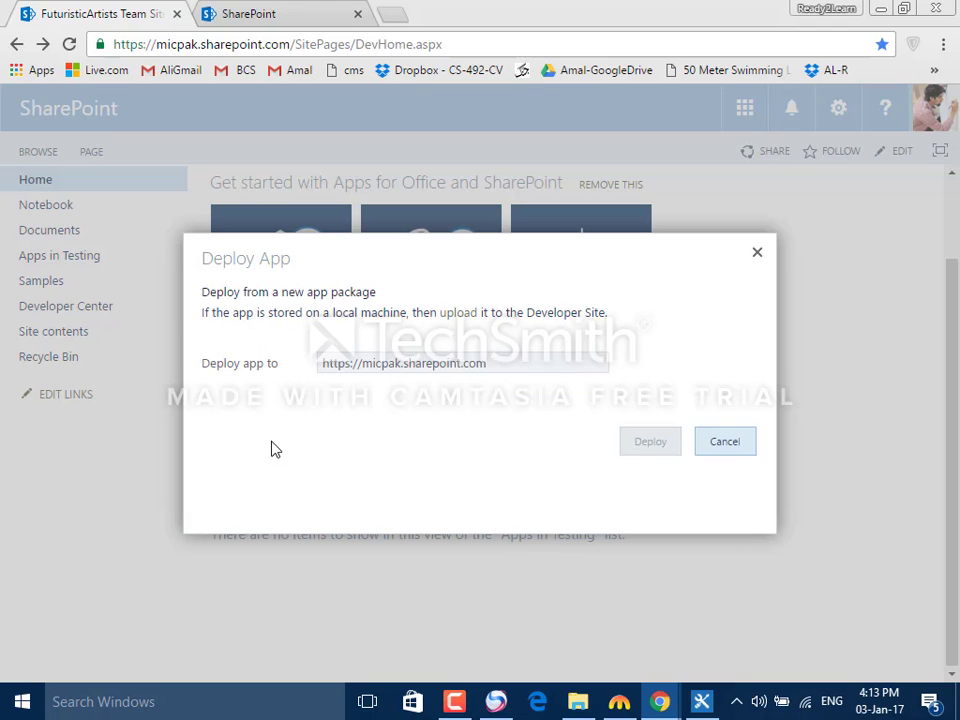
{"action": "left_click", "coordinate": [722, 443]}
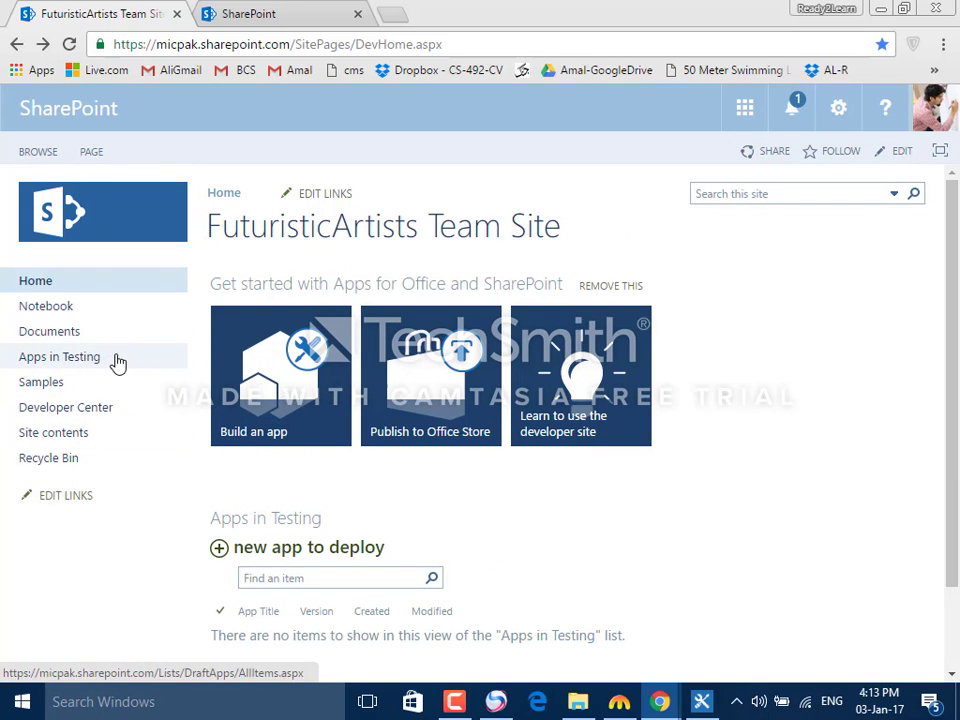
Step: Open the team site's Site contents page and look over its list of libraries and lists
{"action": "left_click", "coordinate": [115, 438]}
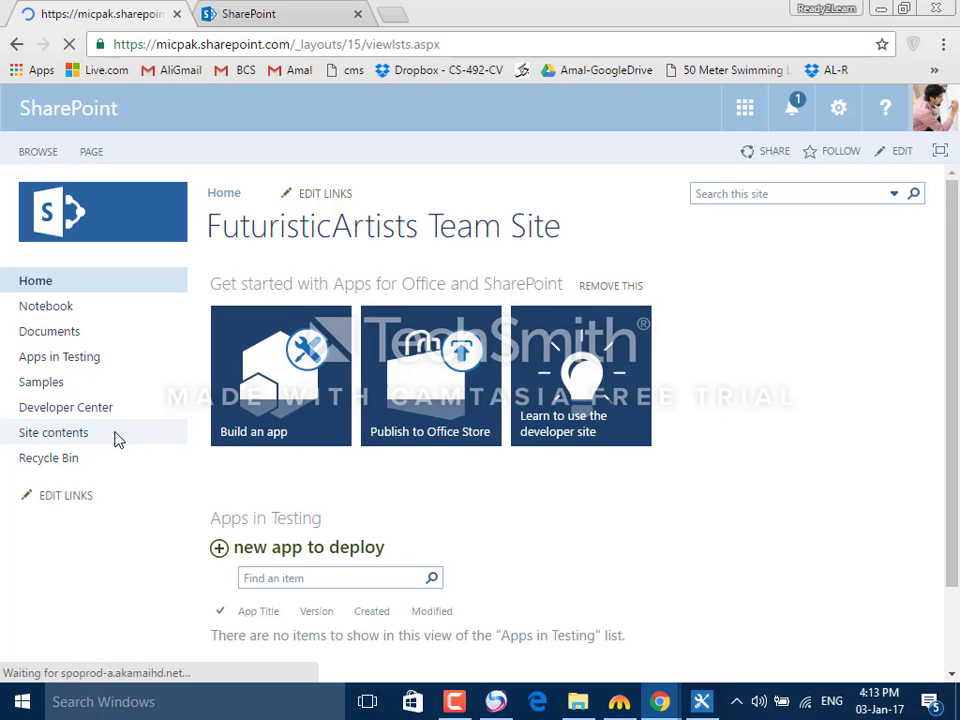
{"action": "left_click", "coordinate": [279, 20]}
{"action": "left_click", "coordinate": [118, 15]}
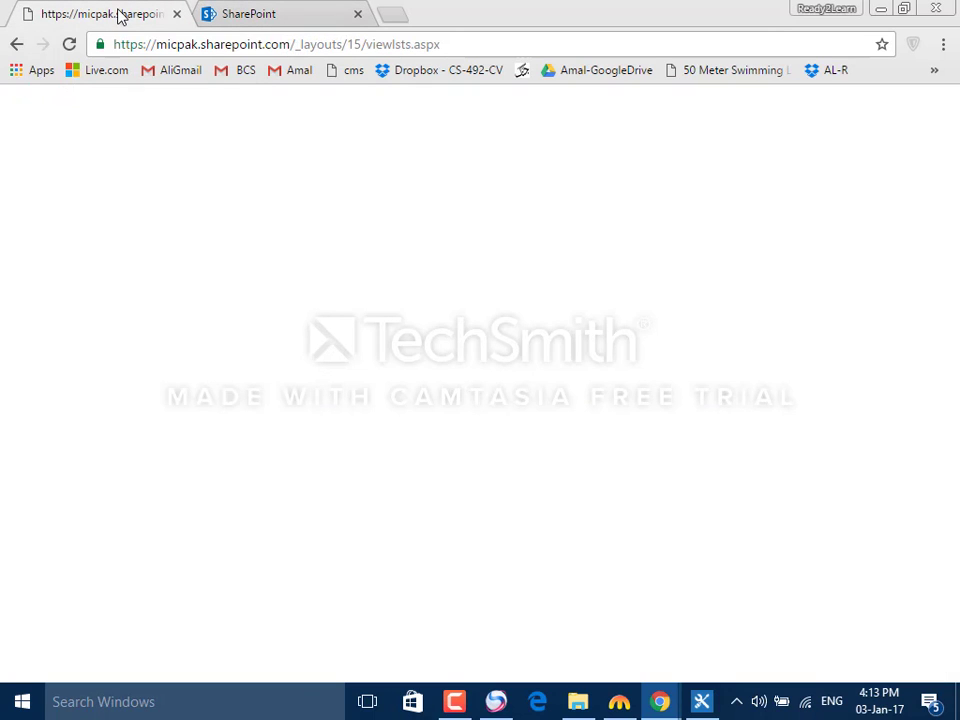
{"action": "left_click", "coordinate": [78, 46]}
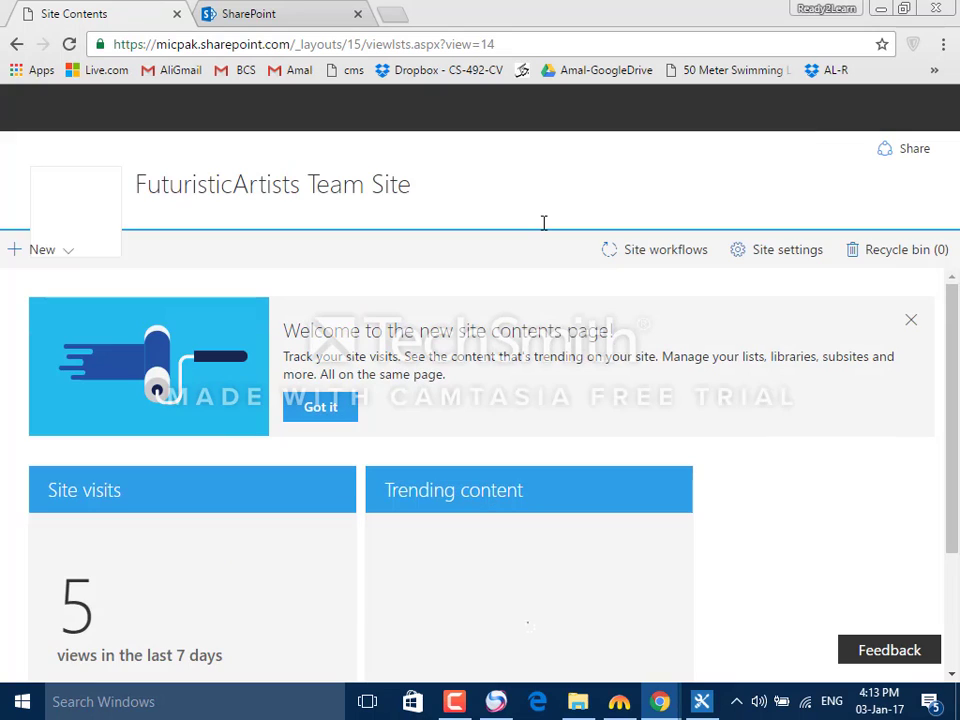
{"action": "scroll", "coordinate": [544, 222], "scroll_direction": "down", "scroll_amount": 5}
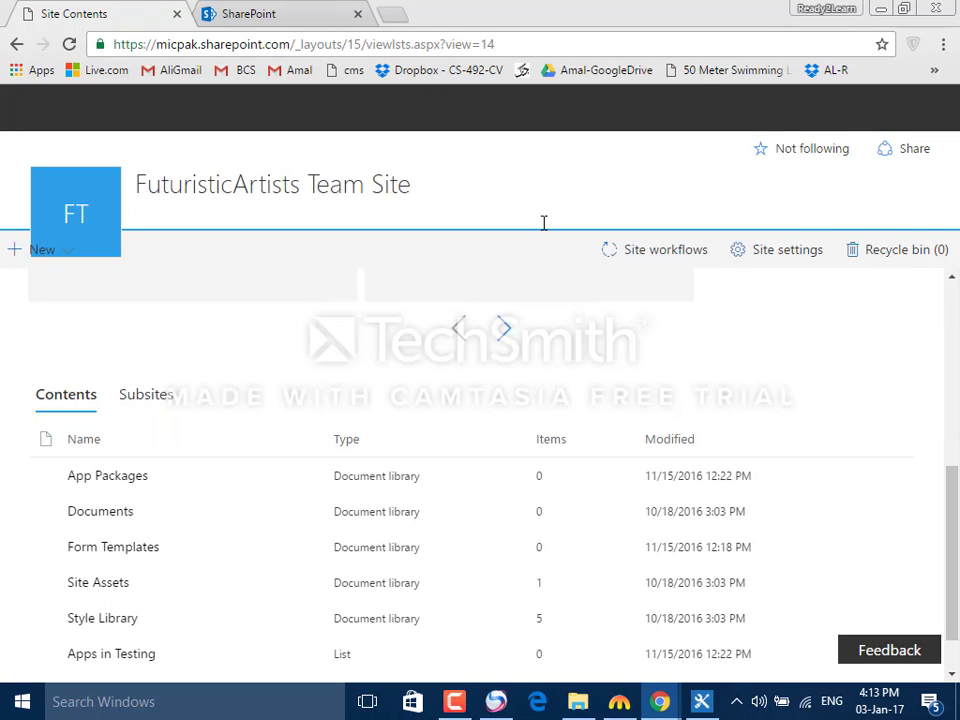
{"action": "scroll", "coordinate": [880, 352], "scroll_direction": "down", "scroll_amount": 2}
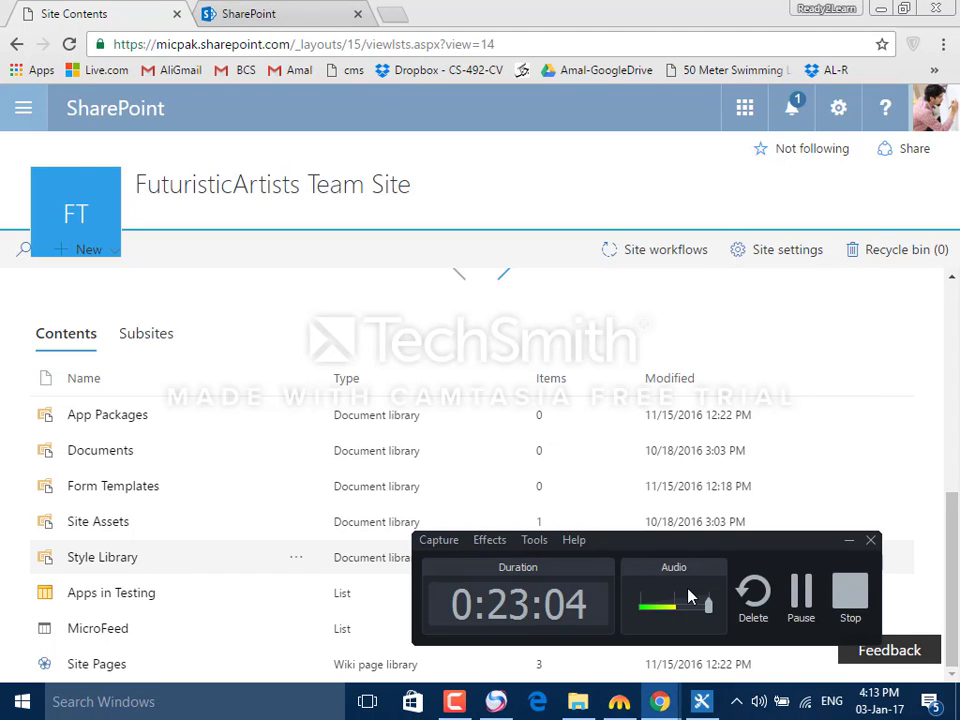
Step: Switch to the other browser window, bring up the FMT Consultants article on no-code SharePoint solutions, and return to Site Contents
{"action": "left_click", "coordinate": [848, 541]}
{"action": "key", "text": "alt+Tab"}
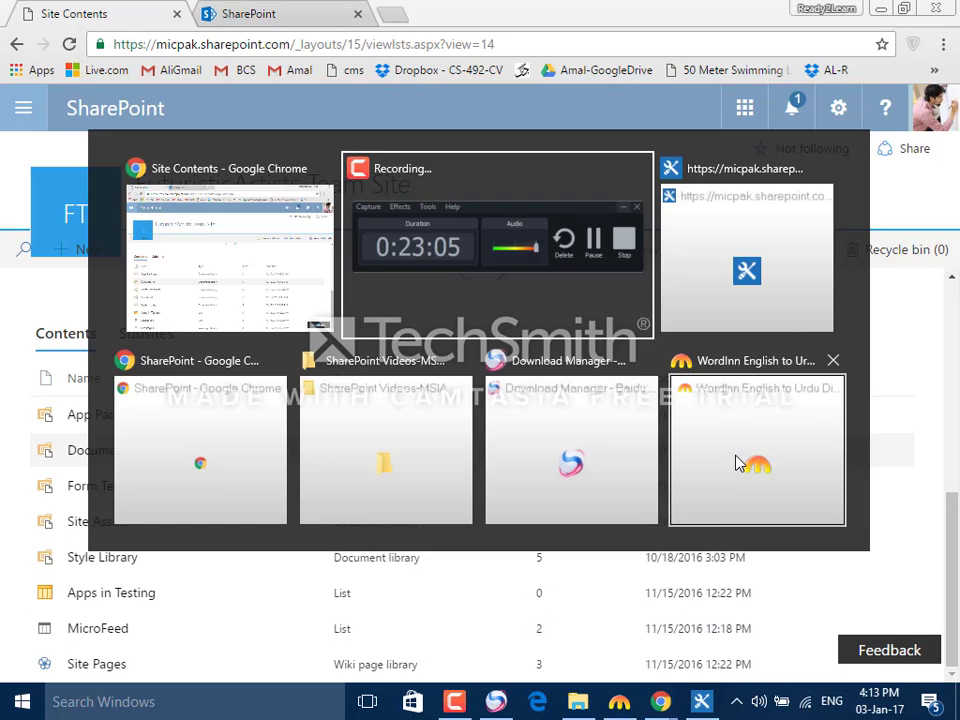
{"action": "key", "text": "alt+Tab"}
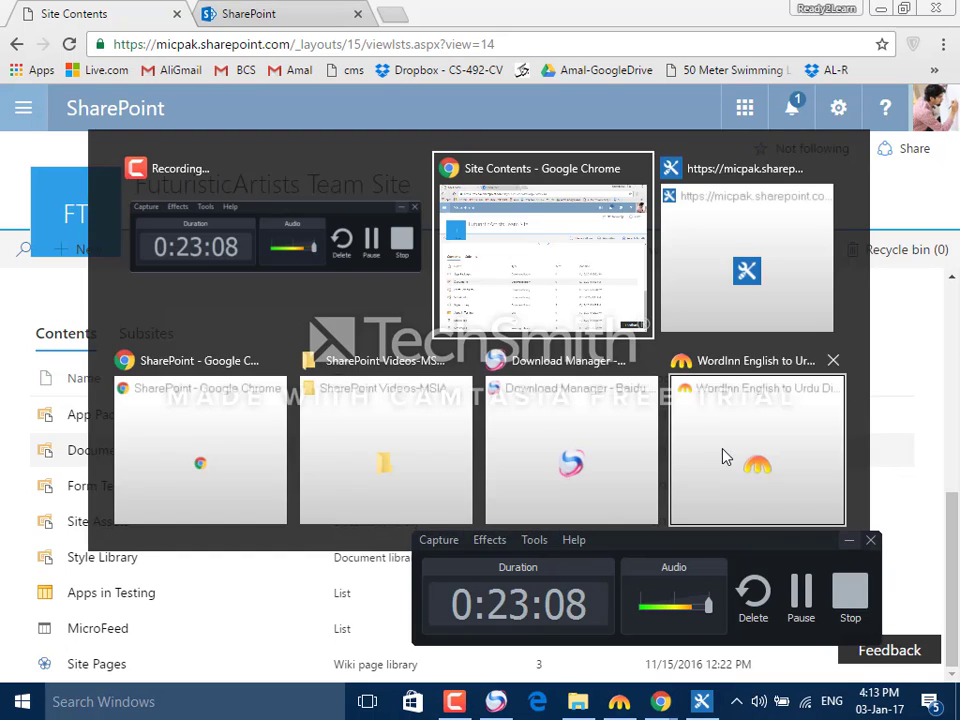
{"action": "key", "text": "alt+Tab"}
{"action": "key", "text": "alt+Tab"}
{"action": "key", "text": "alt+Tab"}
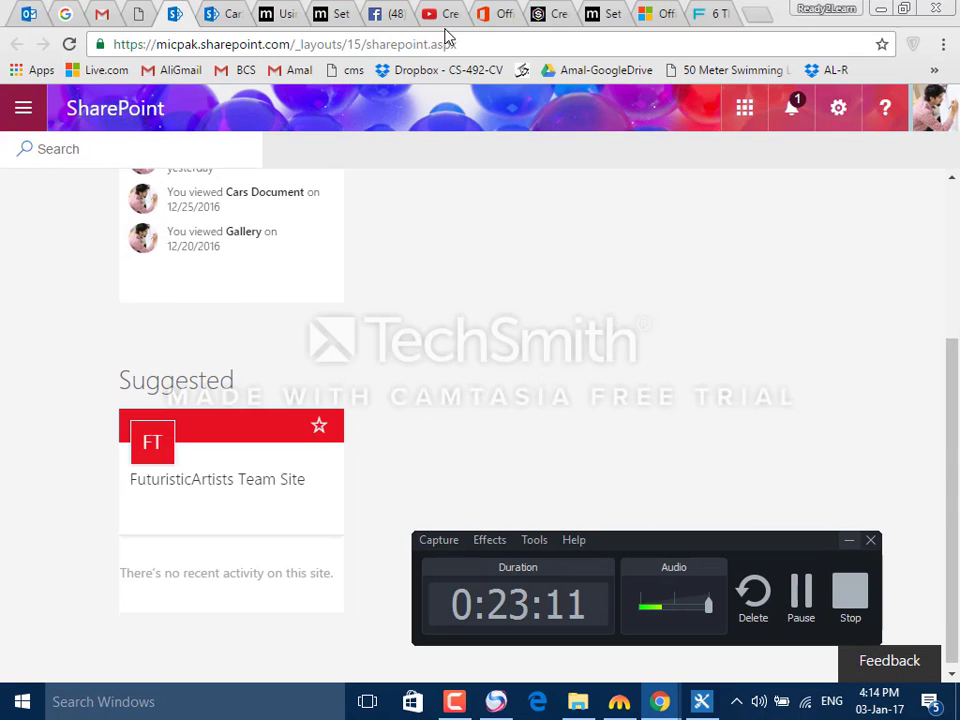
{"action": "left_click", "coordinate": [707, 14]}
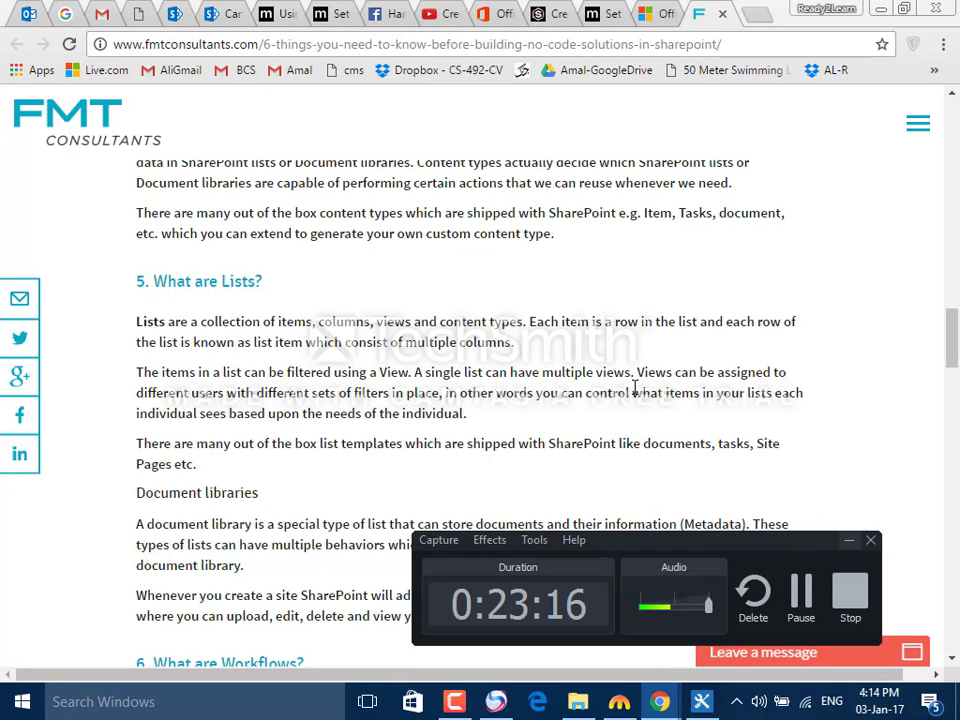
{"action": "key", "text": "alt+Tab"}
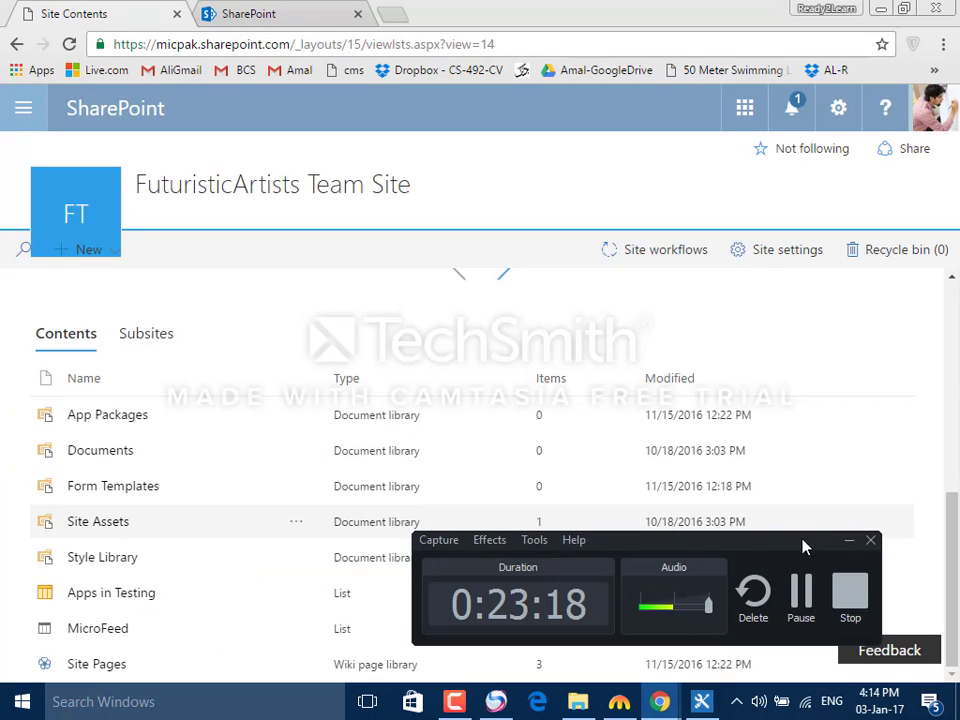
{"action": "left_click", "coordinate": [848, 540]}
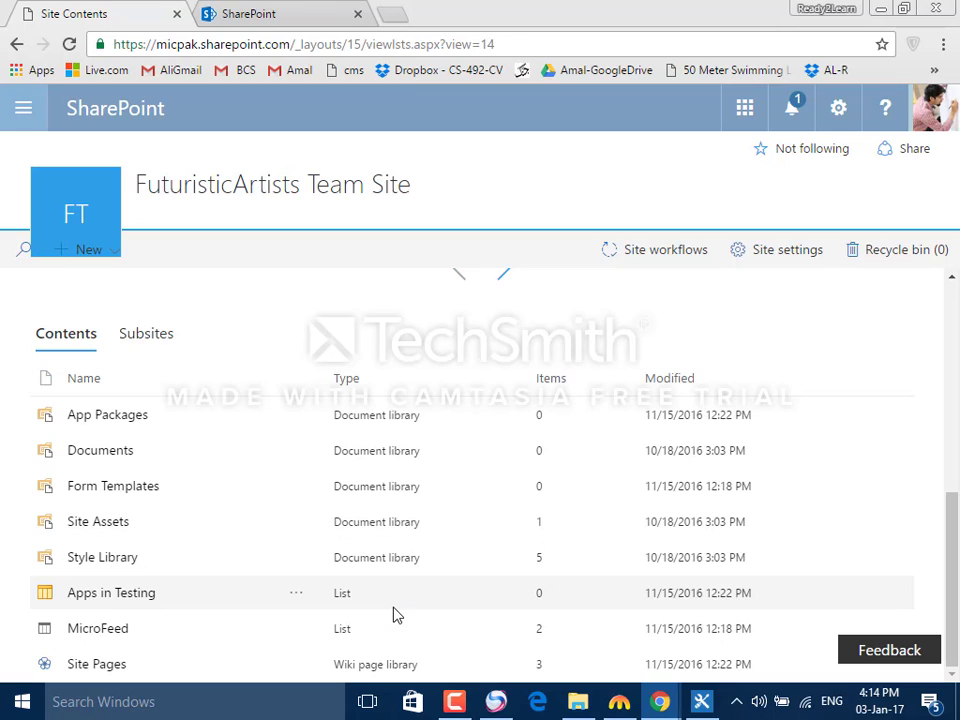
Step: Switch to the FMT Consultants article and examine its "What are Lists?" section, including the part on document libraries
{"action": "key", "text": "alt+Tab"}
{"action": "key", "text": "Tab"}
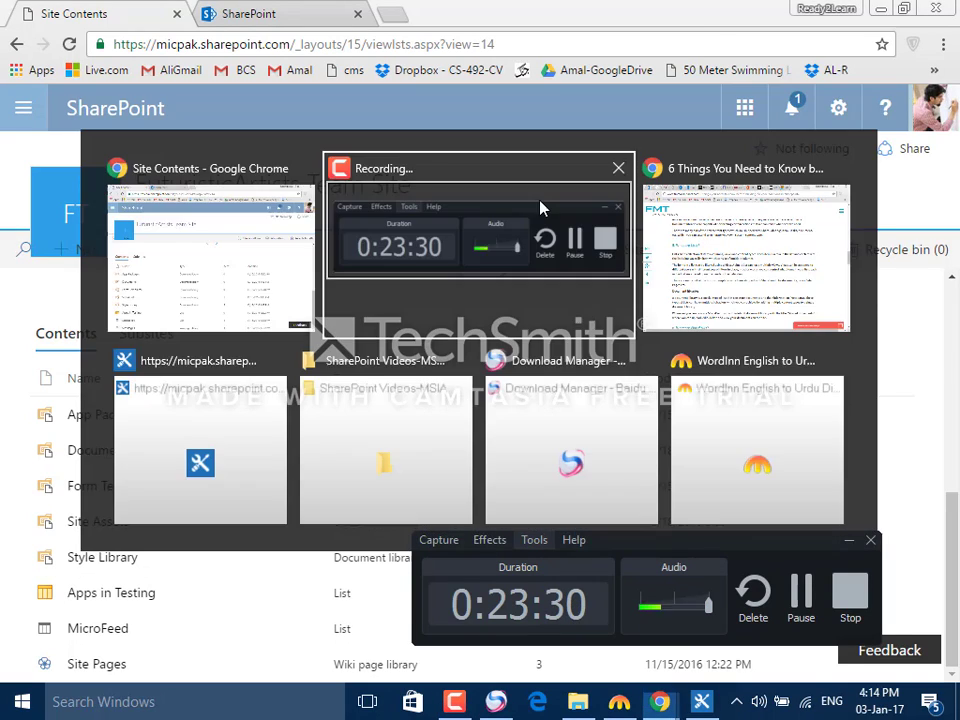
{"action": "left_click", "coordinate": [849, 542]}
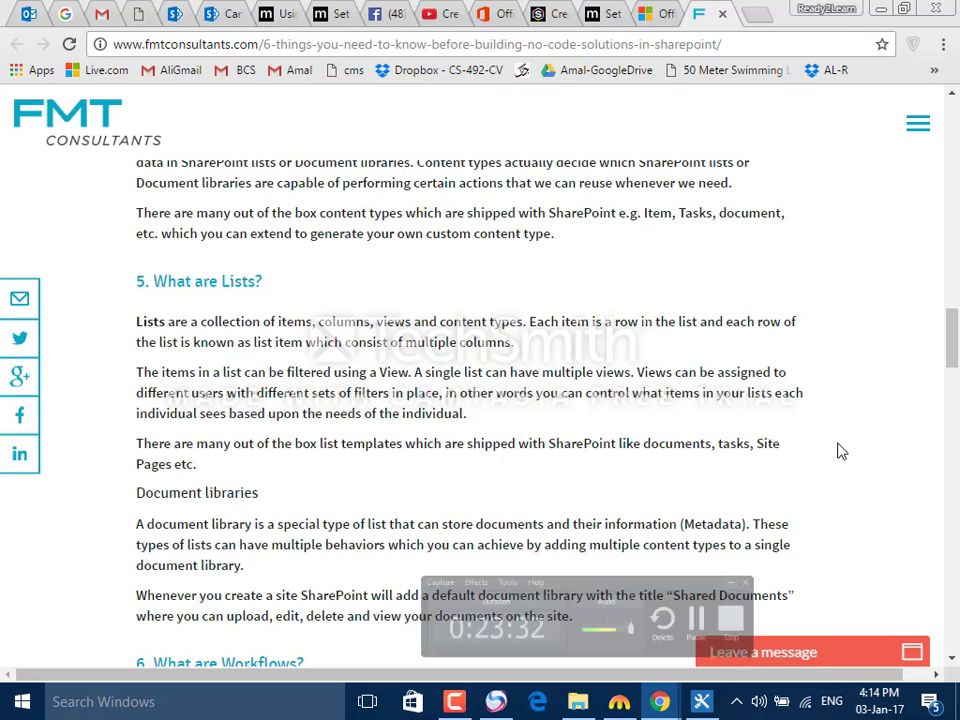
{"action": "scroll", "coordinate": [840, 451], "scroll_direction": "down", "scroll_amount": 3}
{"action": "scroll", "coordinate": [838, 447], "scroll_direction": "up", "scroll_amount": 1}
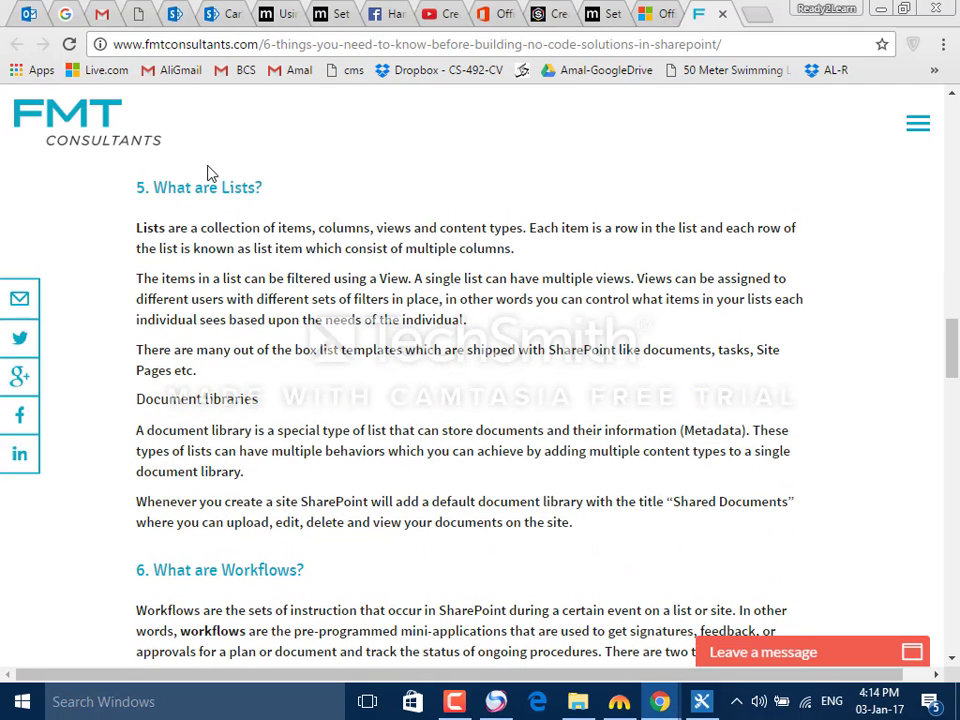
{"action": "left_click_drag", "start_coordinate": [140, 189], "coordinate": [268, 189]}
{"action": "left_click", "coordinate": [283, 201]}
Step: Switch from the article back to the Site Contents window and clear the recorder from view
{"action": "key", "text": "alt+Tab"}
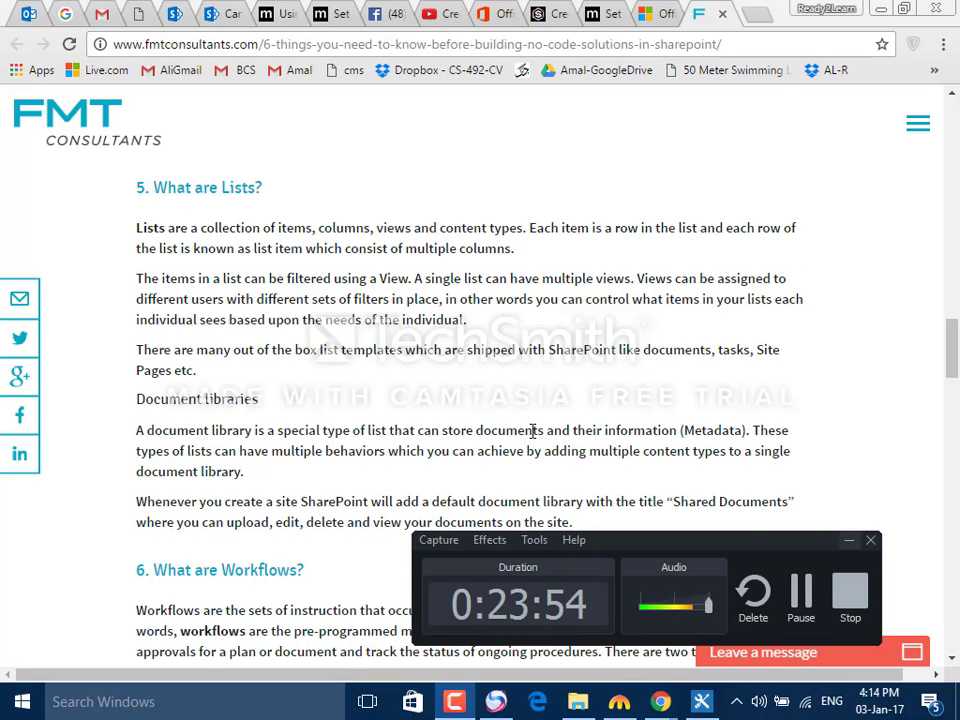
{"action": "key", "text": "alt+Tab"}
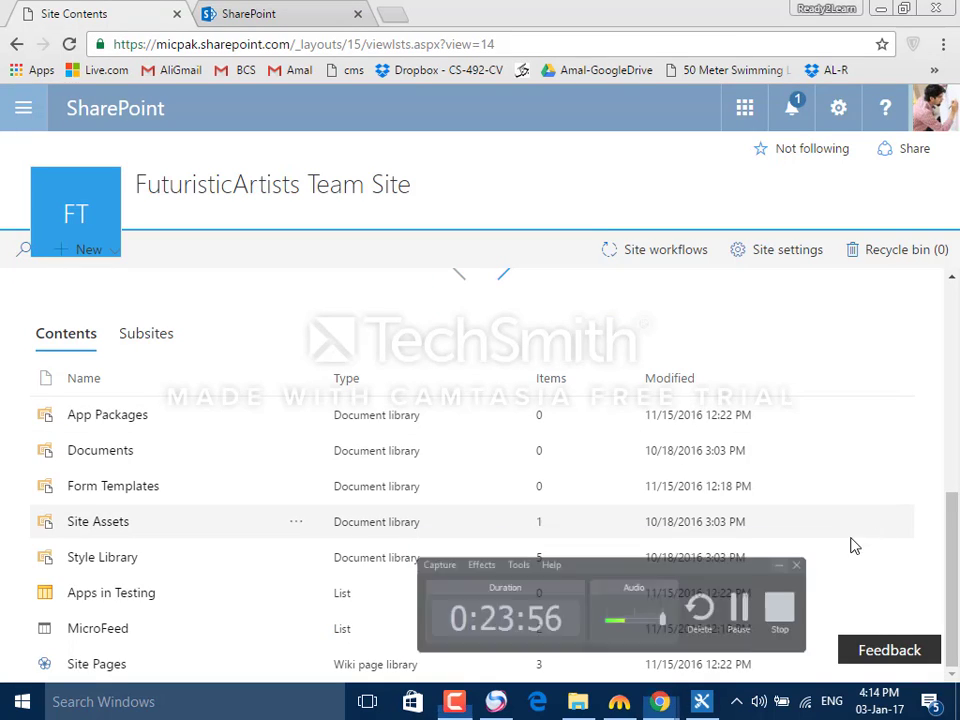
{"action": "left_click", "coordinate": [850, 542]}
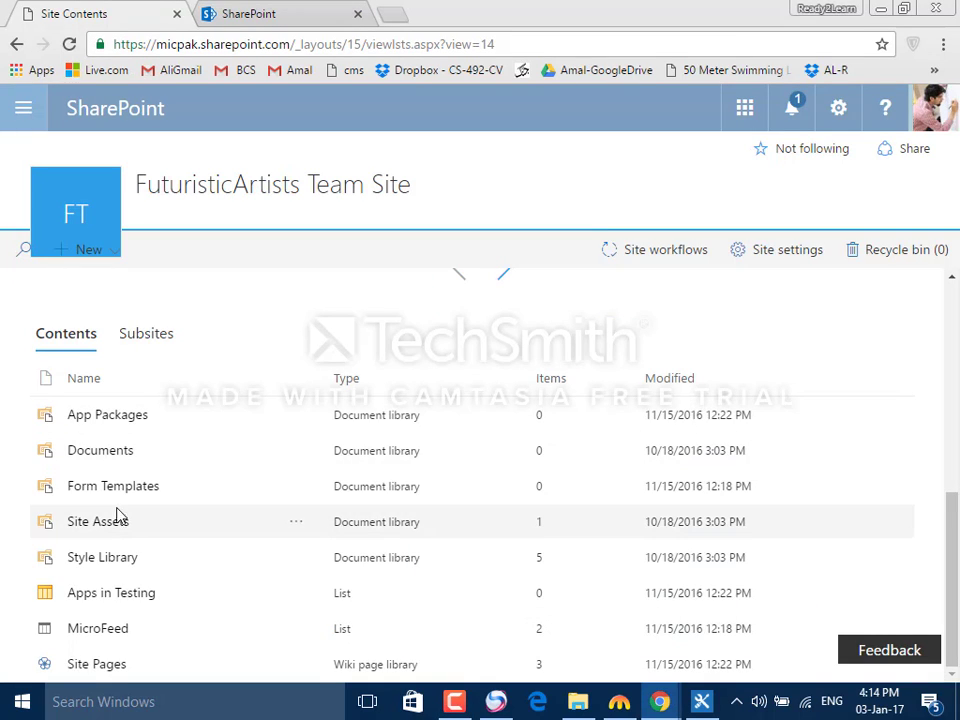
Step: Open the Site Assets library in a new browser tab and view the column types that can be added
{"action": "left_click", "coordinate": [112, 521]}
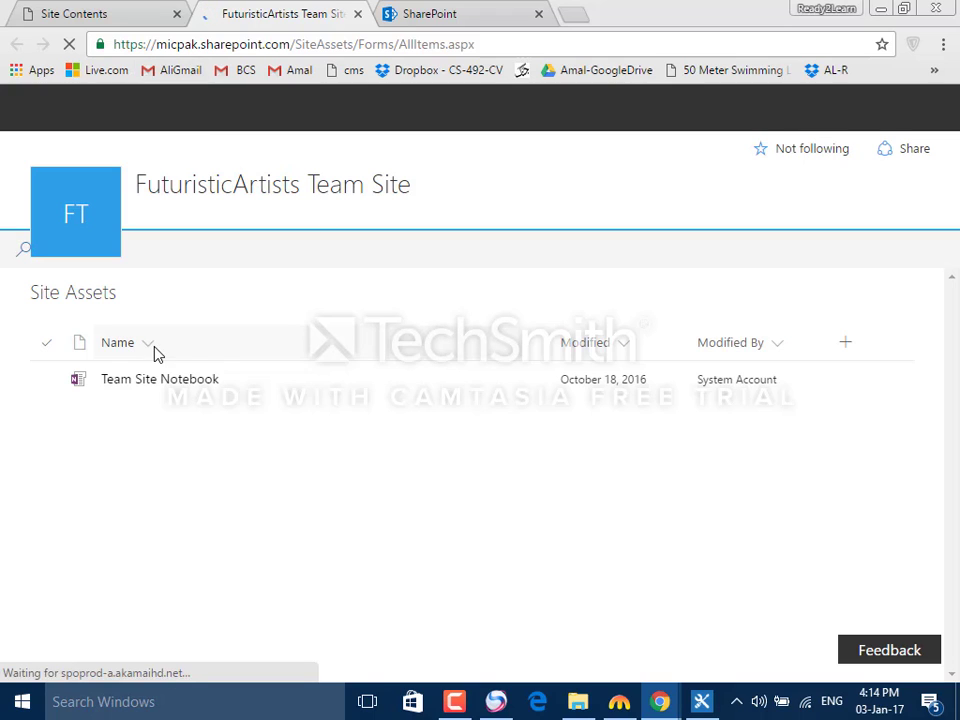
{"action": "left_click", "coordinate": [847, 343]}
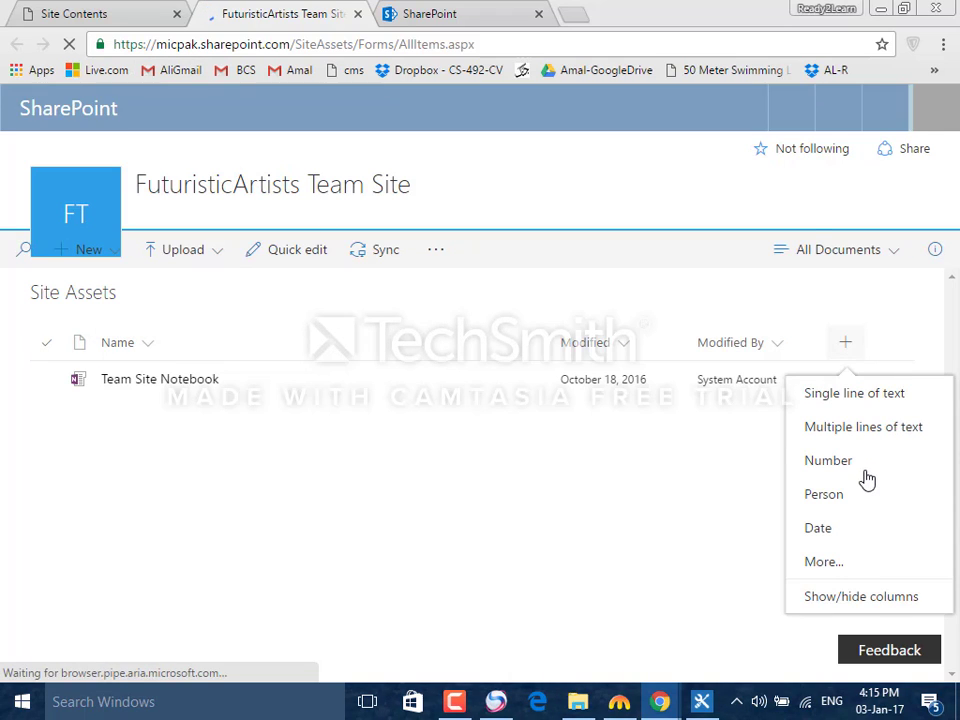
{"action": "left_click", "coordinate": [261, 294]}
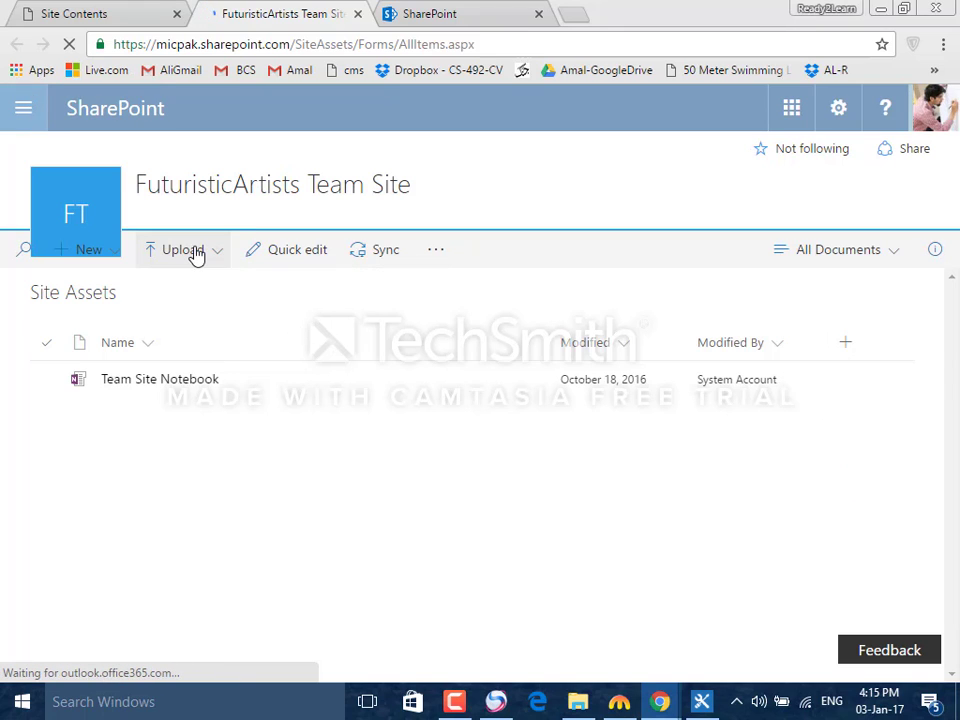
Step: Upload the file Capture.PNG from the Desktop to the Site Assets library
{"action": "left_click", "coordinate": [196, 254]}
{"action": "left_click", "coordinate": [201, 287]}
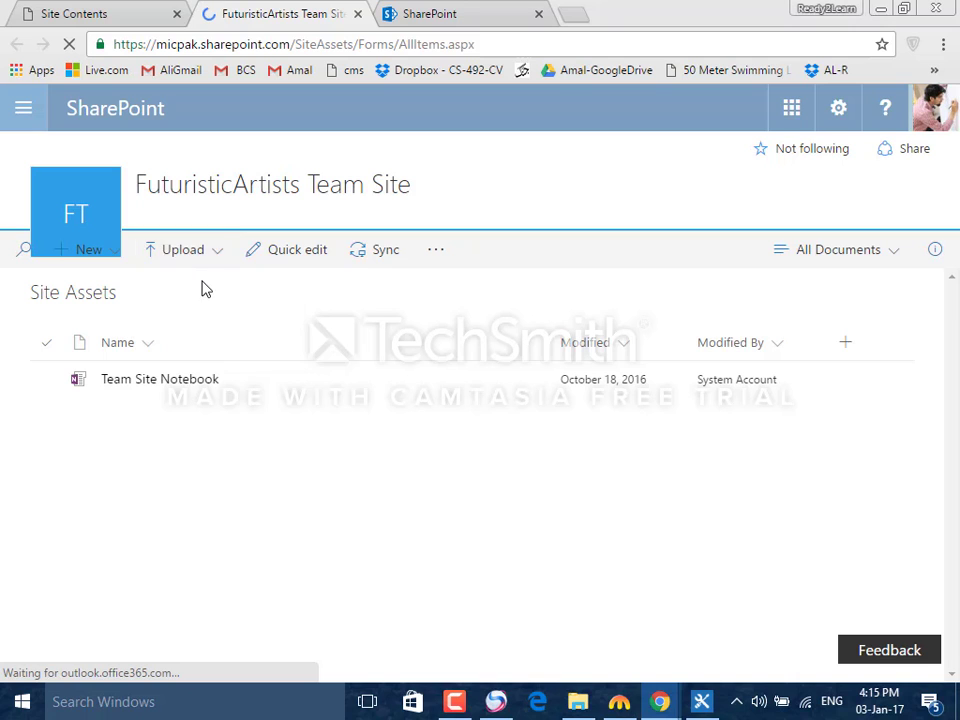
{"action": "left_click", "coordinate": [196, 255]}
{"action": "left_click", "coordinate": [203, 305]}
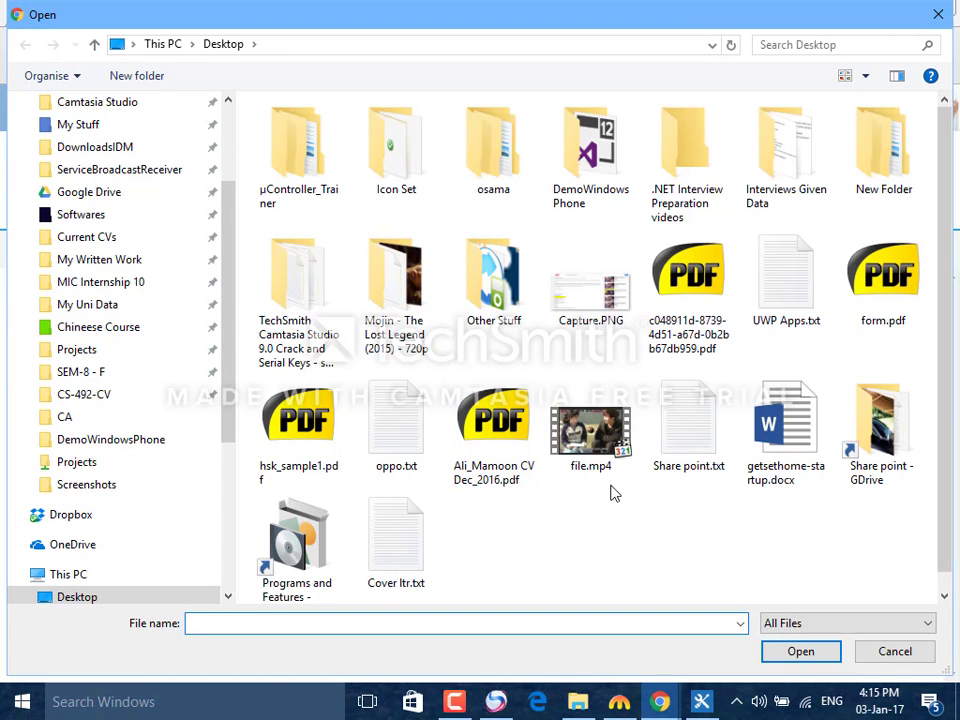
{"action": "double_click", "coordinate": [570, 330]}
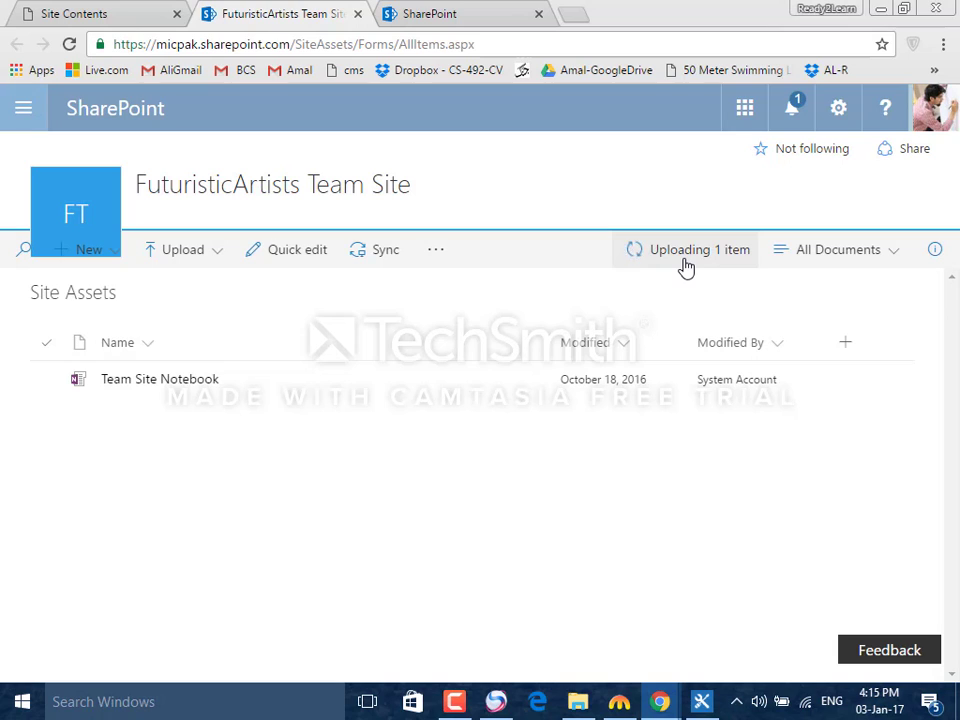
Step: Try the Tiles layout for the Site Assets library and return it to the List layout
{"action": "left_click", "coordinate": [891, 255]}
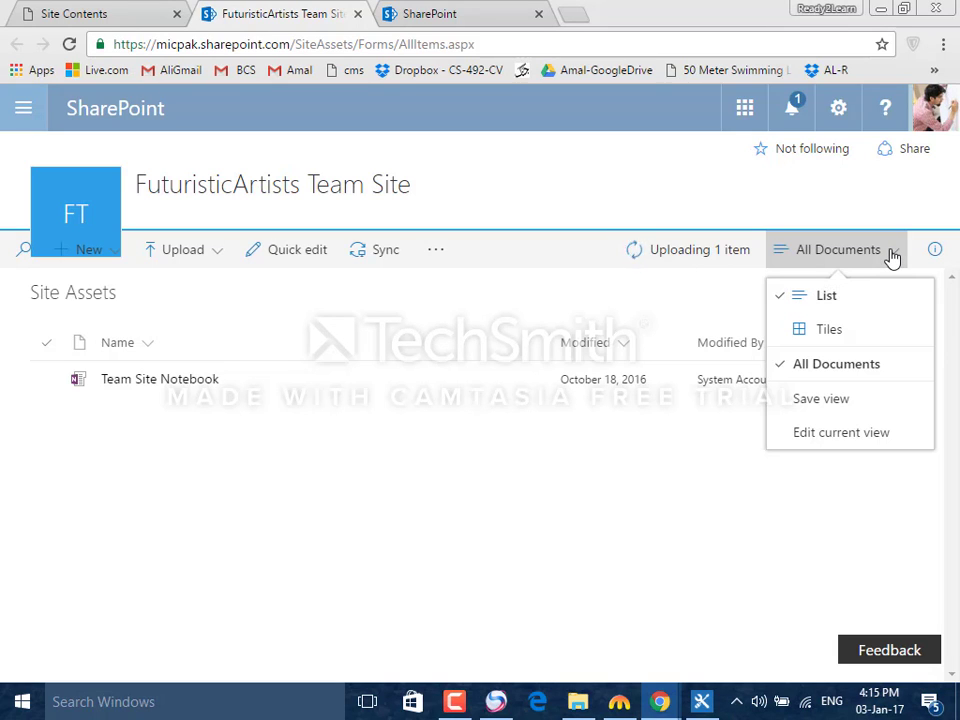
{"action": "left_click", "coordinate": [884, 337]}
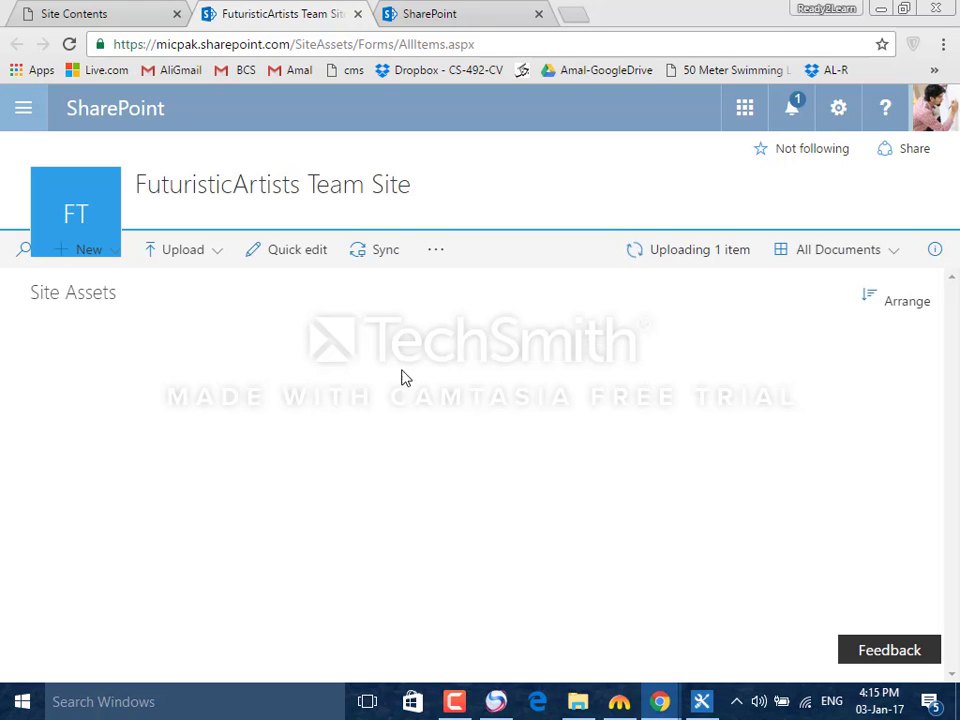
{"action": "left_click", "coordinate": [842, 256]}
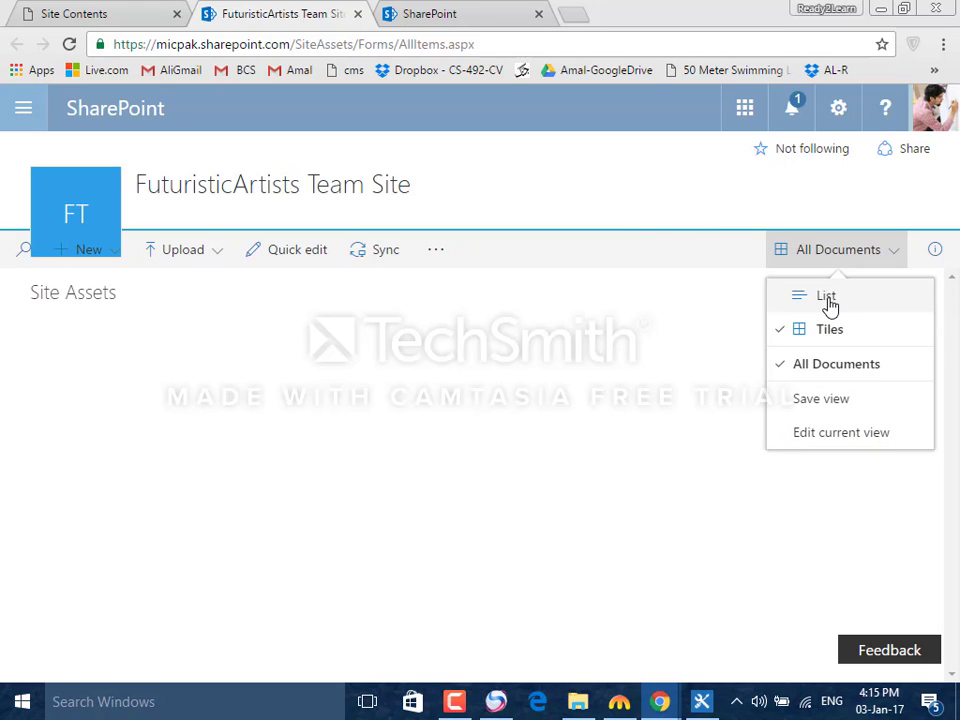
{"action": "left_click", "coordinate": [827, 297]}
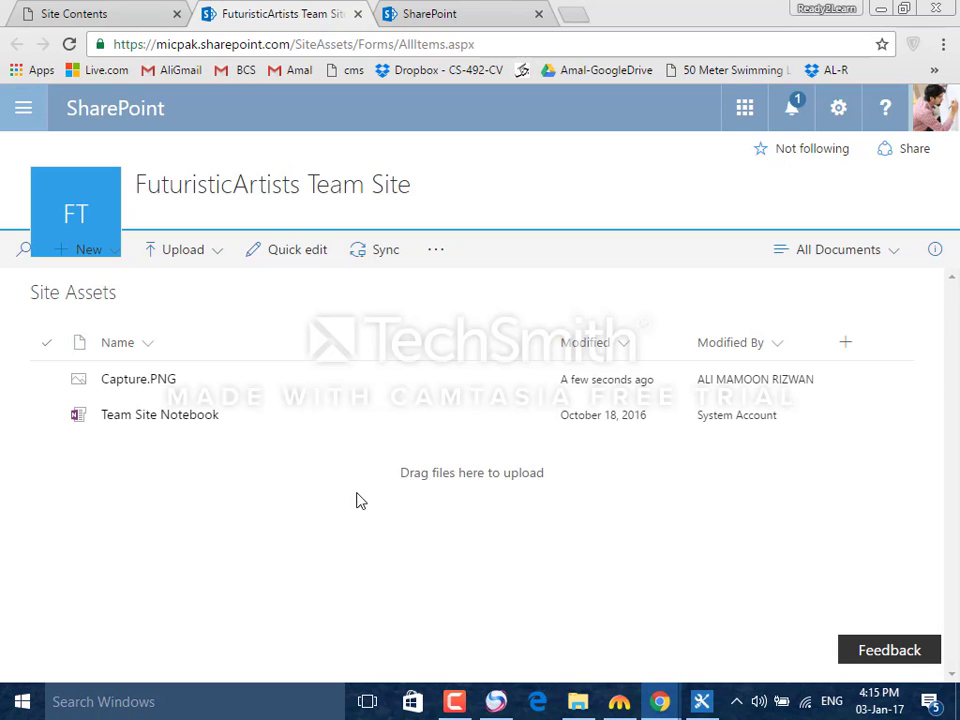
Step: Preview Capture.PNG from Site Assets, look at its sharing link option, and return to the library's file list
{"action": "left_click", "coordinate": [150, 379]}
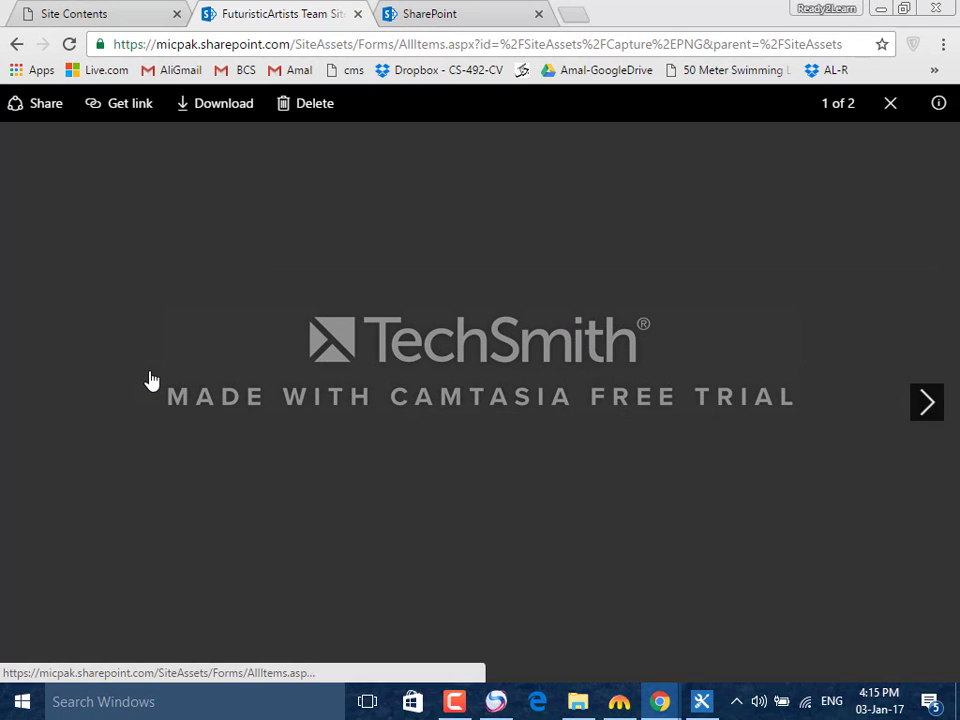
{"action": "left_click", "coordinate": [124, 106]}
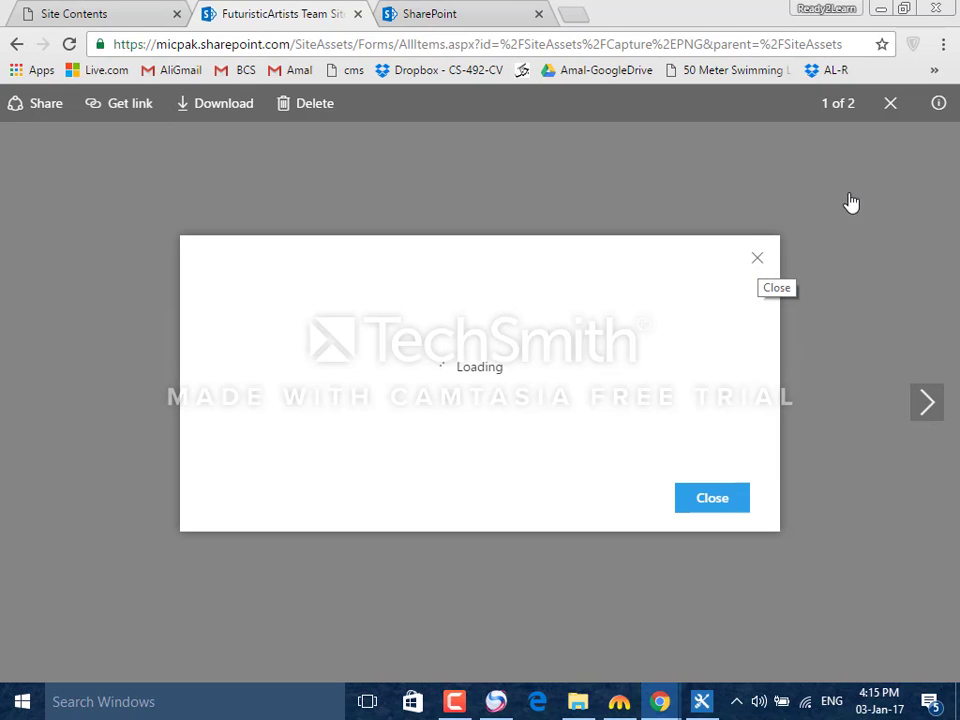
{"action": "left_click", "coordinate": [758, 231]}
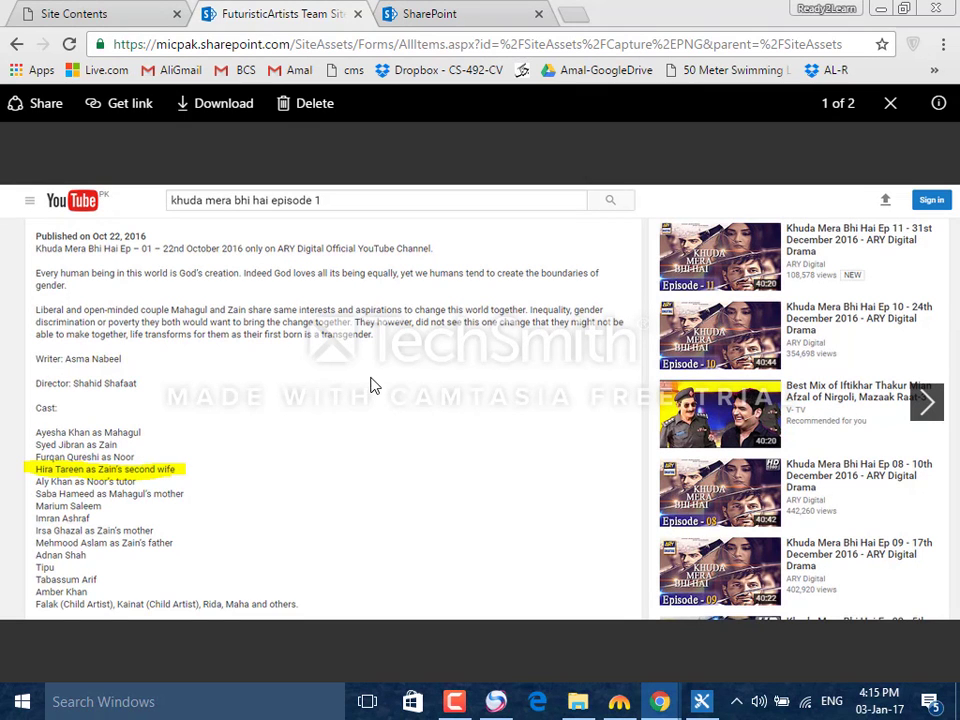
{"action": "key", "text": "Escape"}
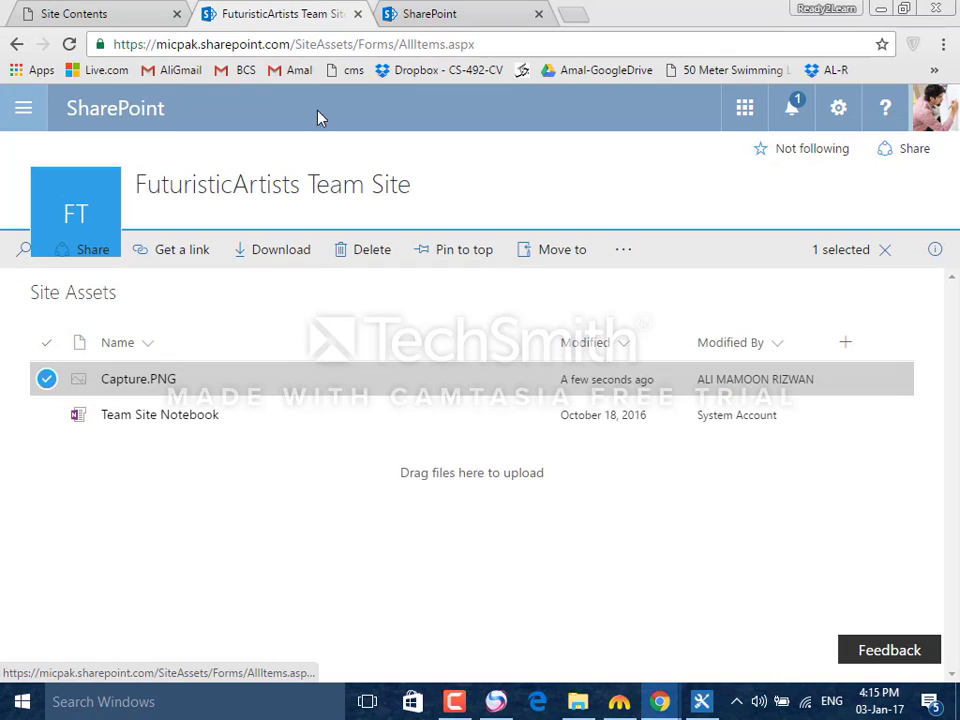
{"action": "left_click", "coordinate": [15, 46]}
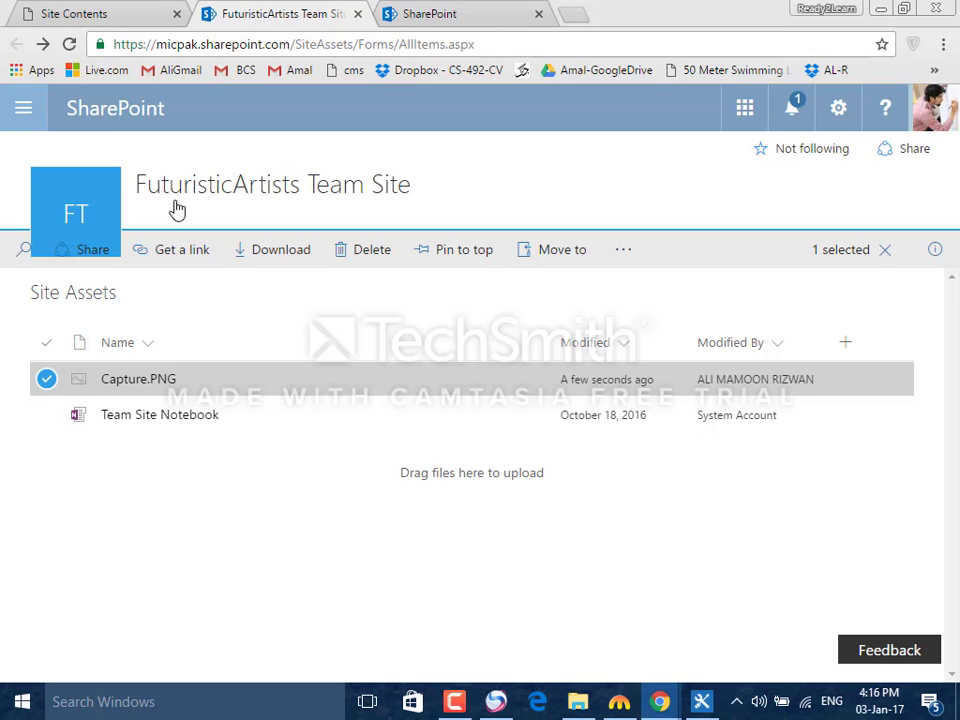
{"action": "left_click", "coordinate": [454, 702]}
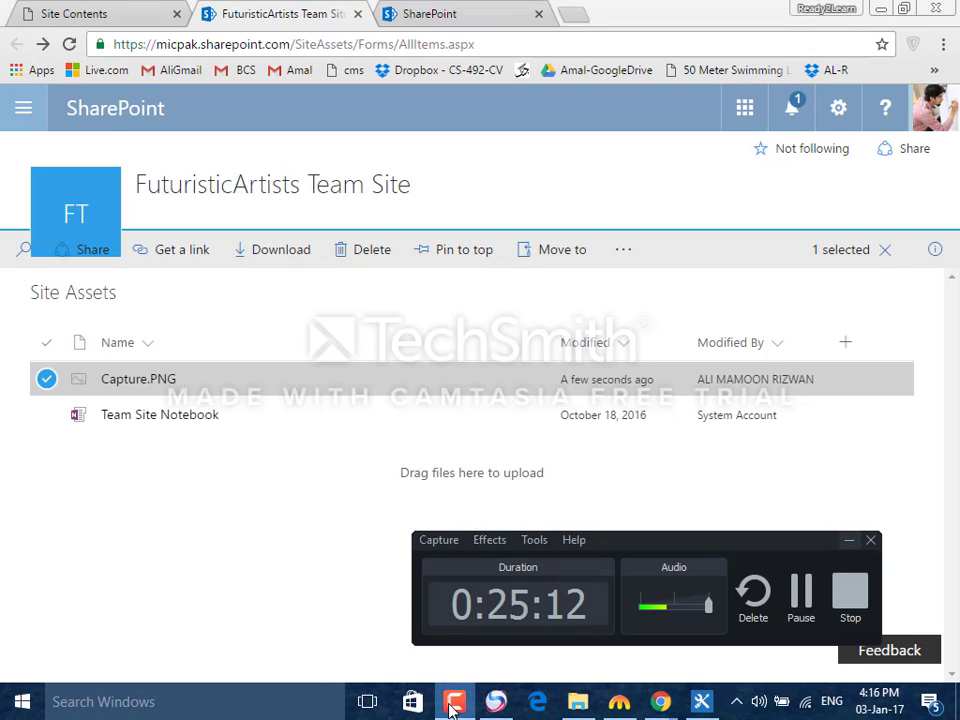
{"action": "left_click", "coordinate": [452, 704]}
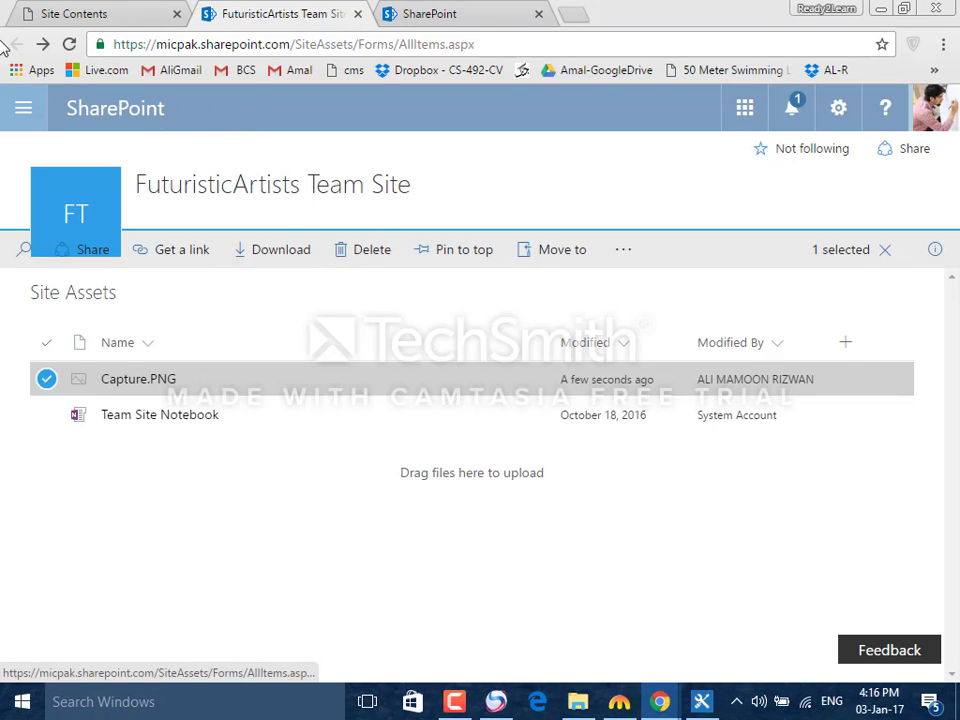
Step: Open the Documents library from Site Contents in a new browser tab and upload hsk_sample1.pdf from the Desktop
{"action": "left_click", "coordinate": [25, 15]}
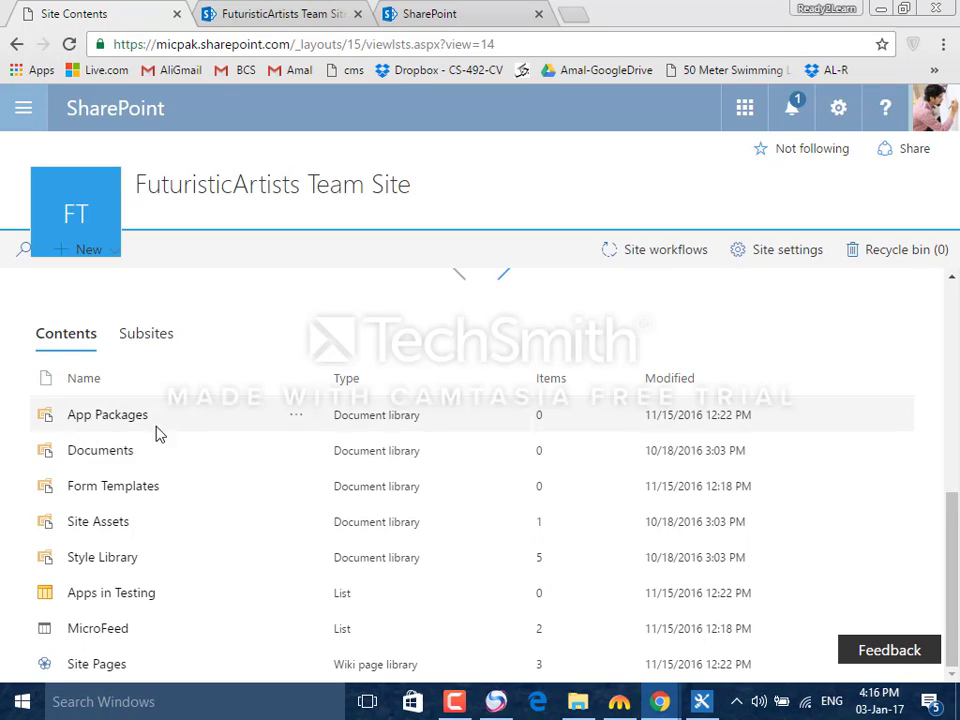
{"action": "left_click", "coordinate": [121, 456]}
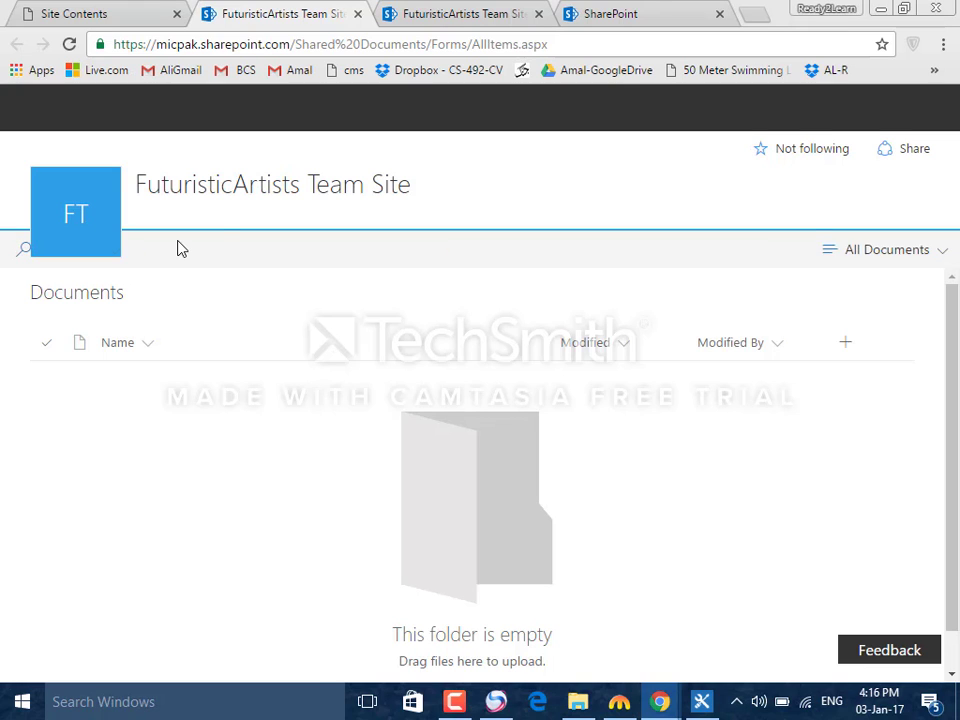
{"action": "left_click", "coordinate": [455, 701]}
{"action": "left_click", "coordinate": [802, 600]}
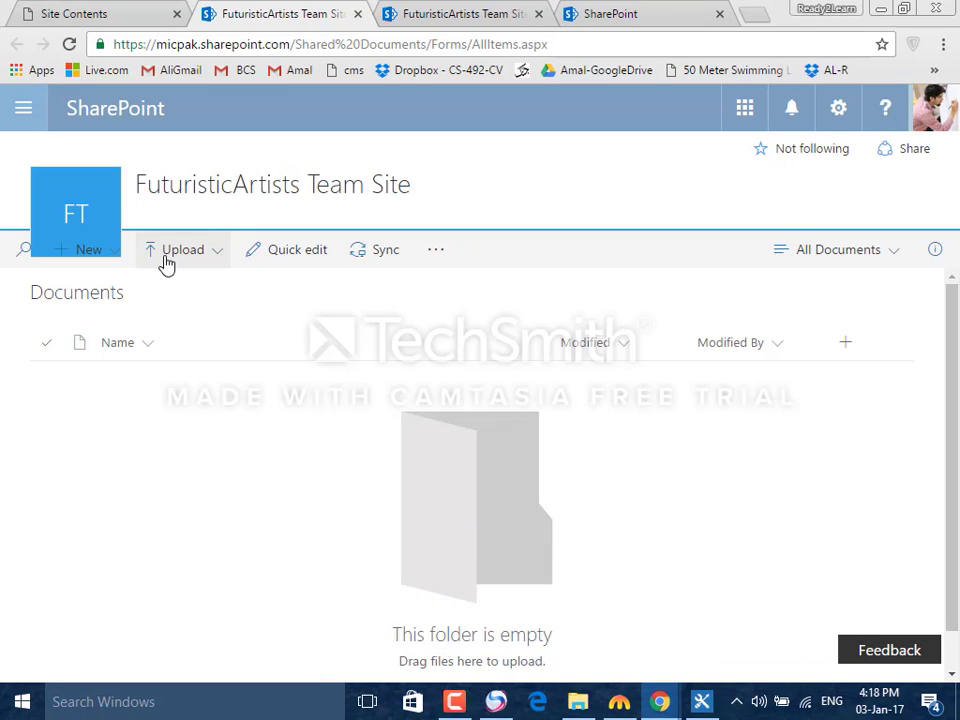
{"action": "left_click", "coordinate": [166, 255]}
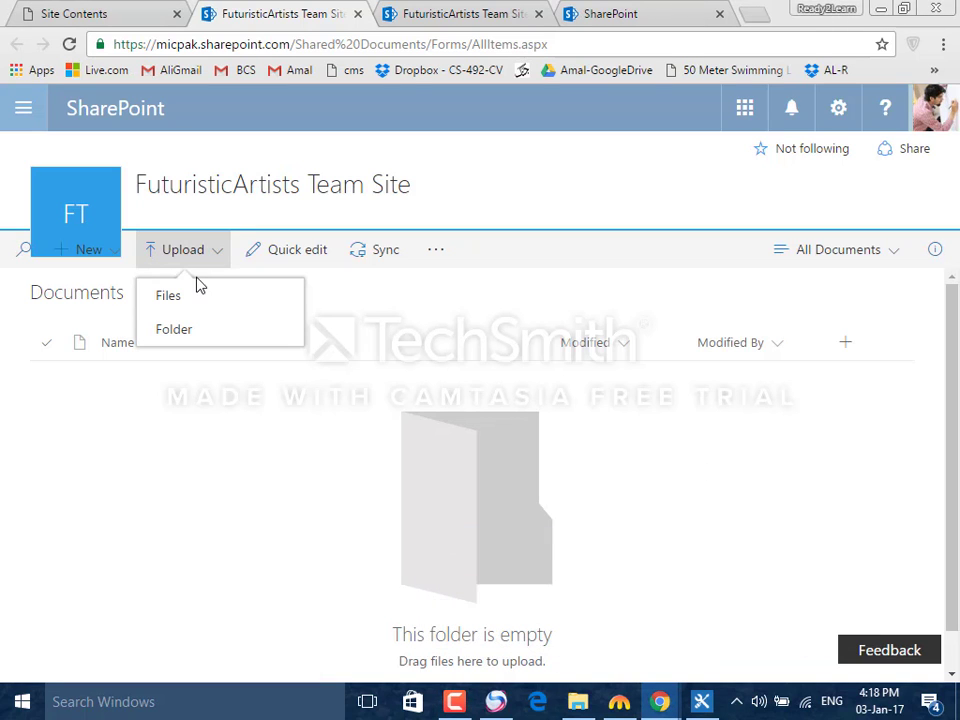
{"action": "left_click", "coordinate": [199, 296]}
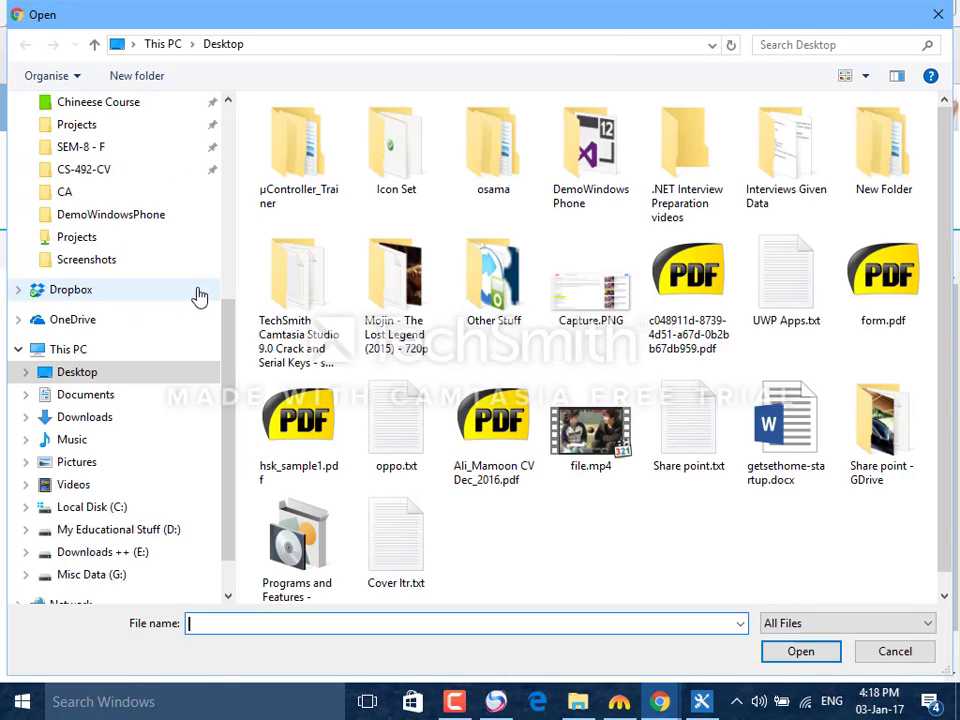
{"action": "left_click", "coordinate": [325, 432]}
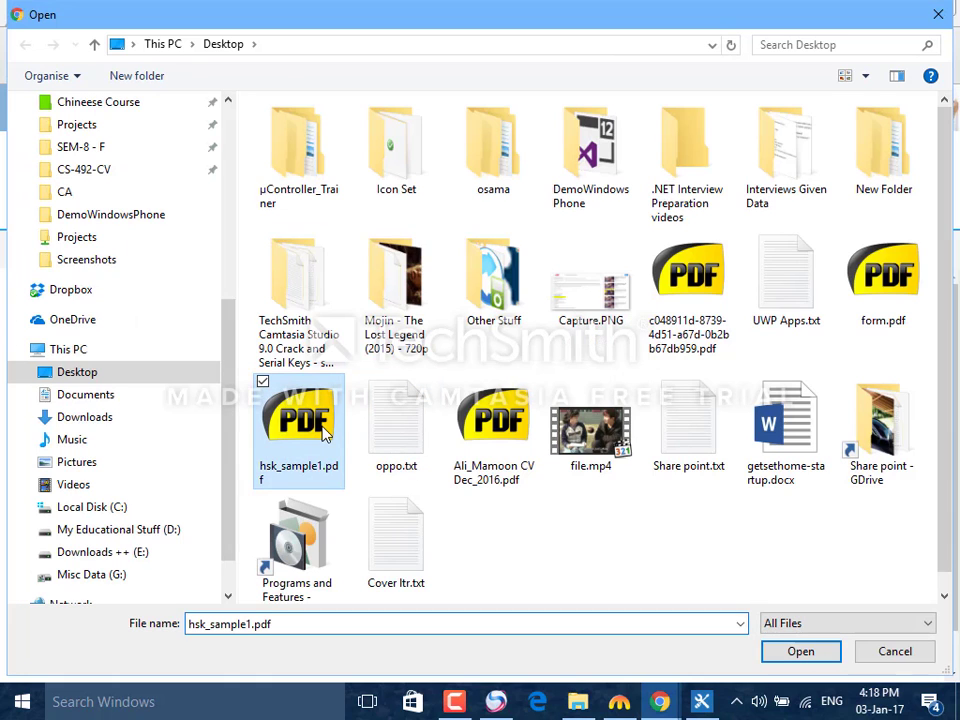
{"action": "double_click", "coordinate": [325, 432]}
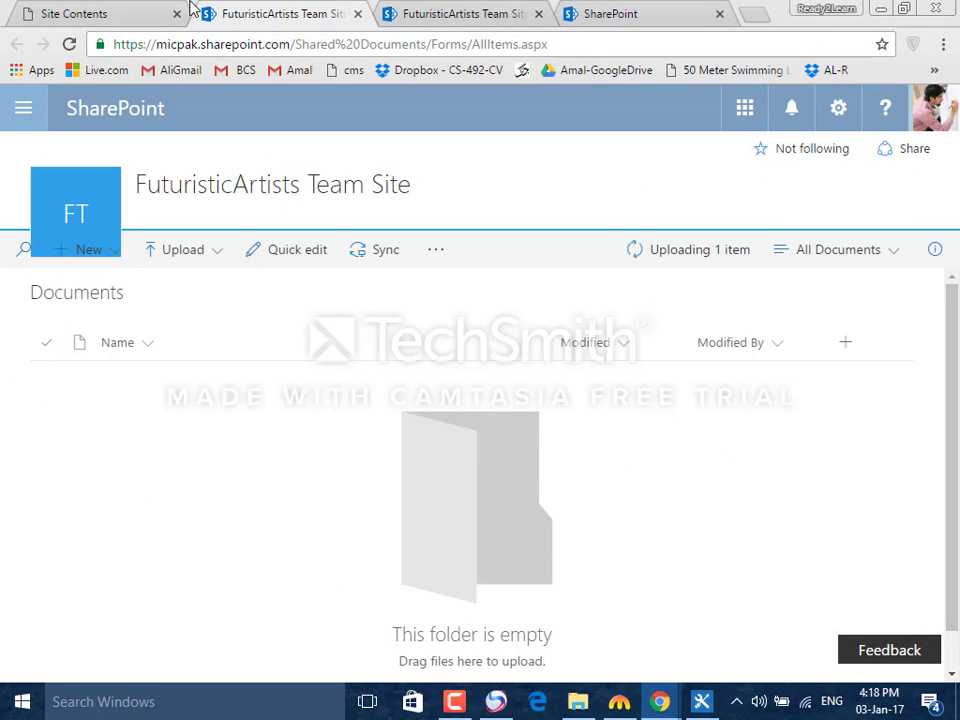
Step: Go back from Site Contents to the team site's home page and open the page for adding an app
{"action": "left_click", "coordinate": [101, 12]}
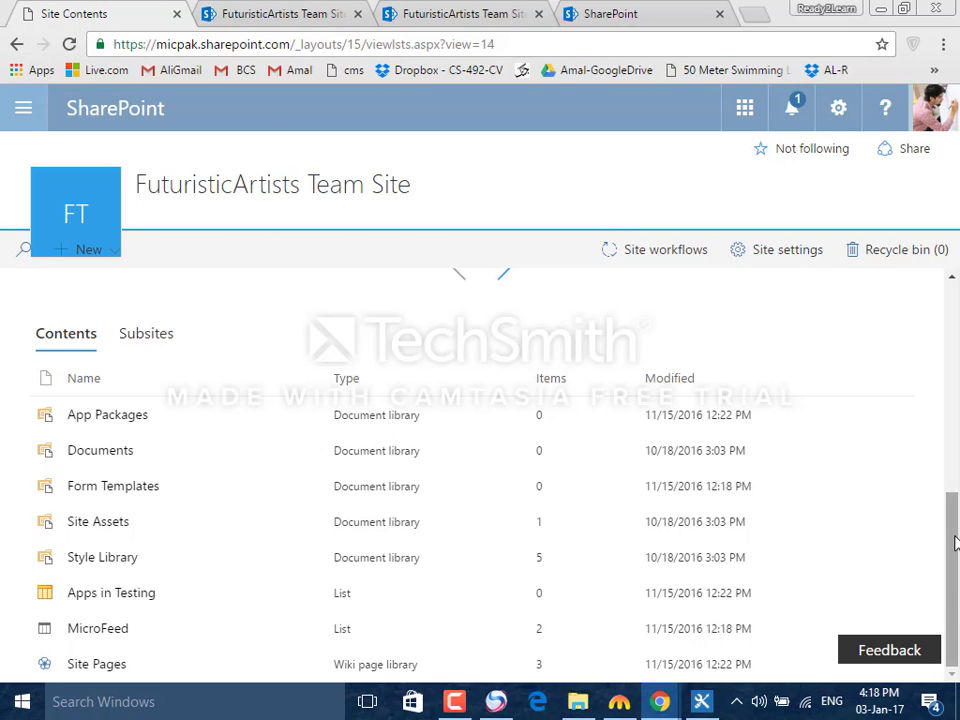
{"action": "left_click_drag", "start_coordinate": [954, 536], "coordinate": [936, 249]}
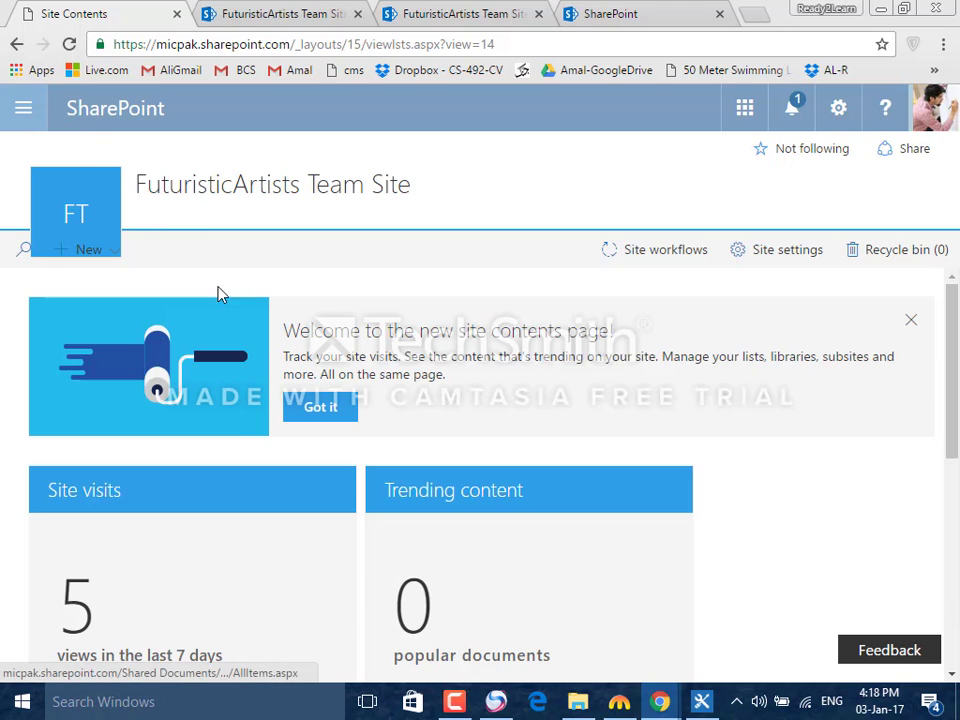
{"action": "left_click", "coordinate": [16, 44]}
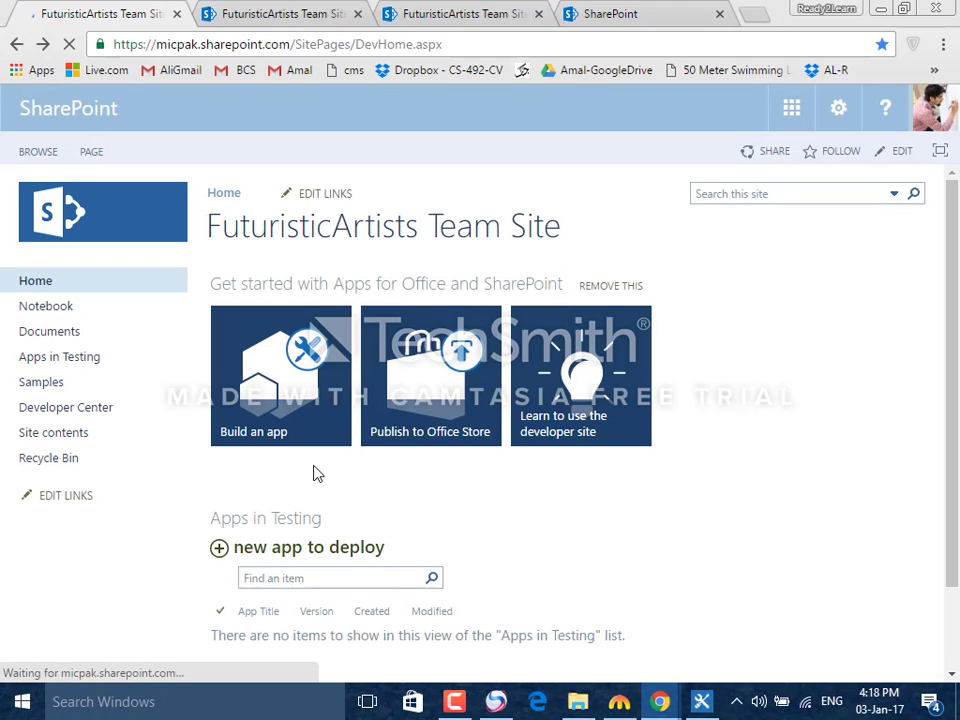
{"action": "left_click", "coordinate": [837, 110]}
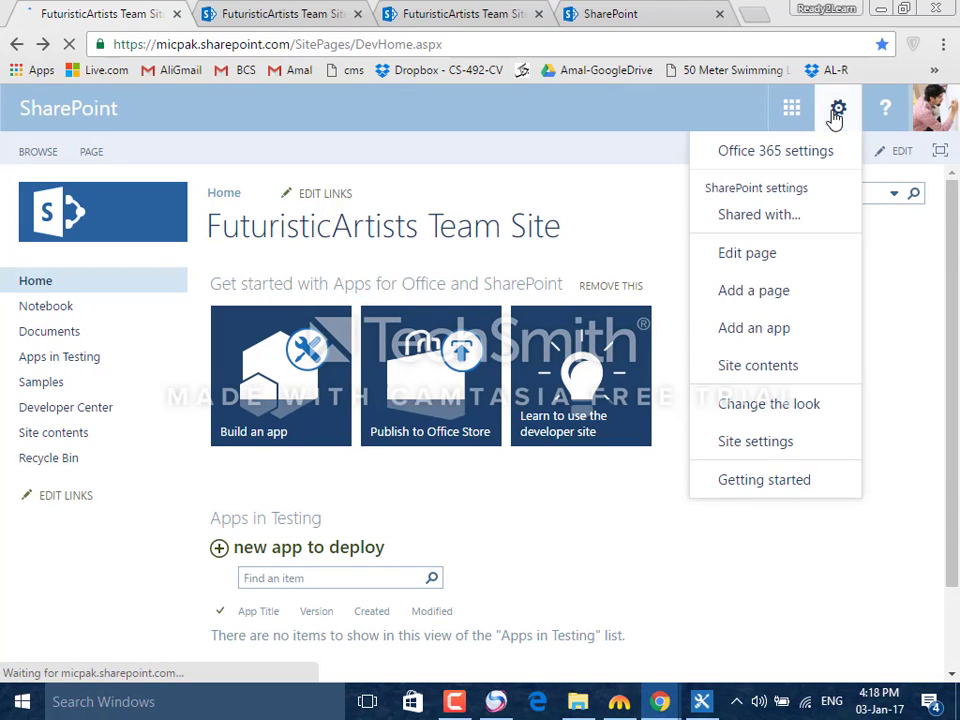
{"action": "left_click", "coordinate": [802, 330]}
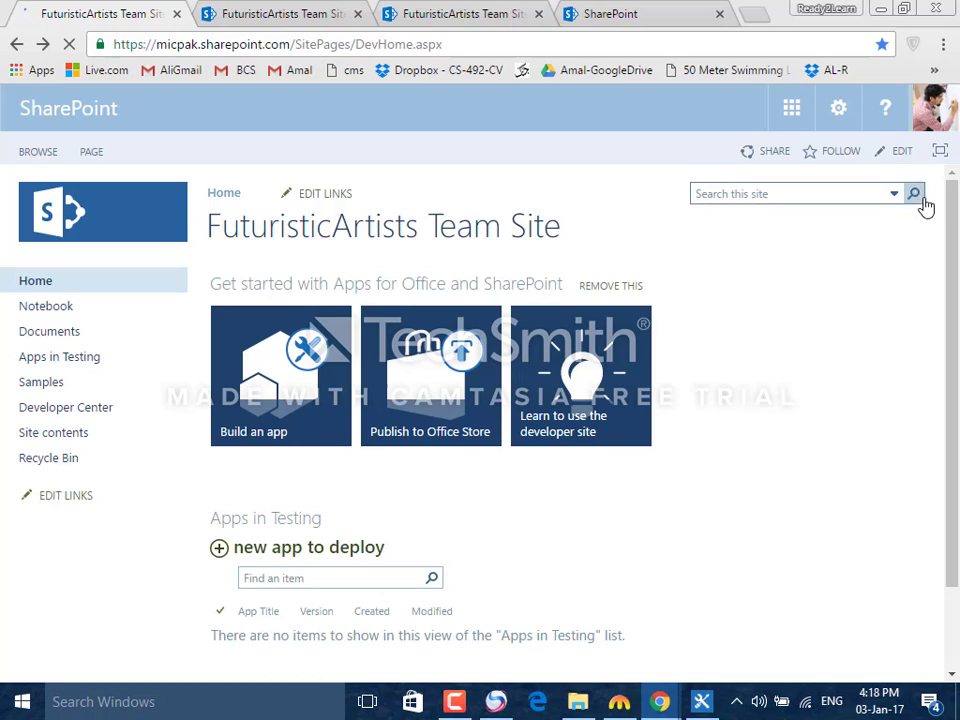
{"action": "left_click", "coordinate": [818, 122]}
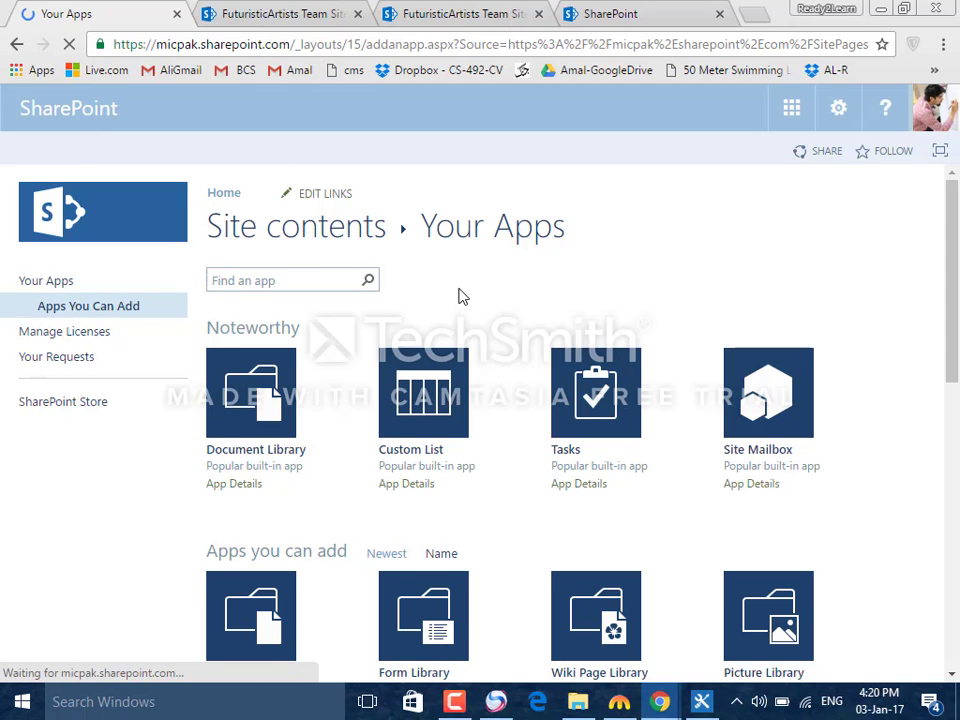
Step: Look through the built-in apps on the Your Apps page and start adding a Picture Library
{"action": "scroll", "coordinate": [581, 296], "scroll_direction": "down", "scroll_amount": 2}
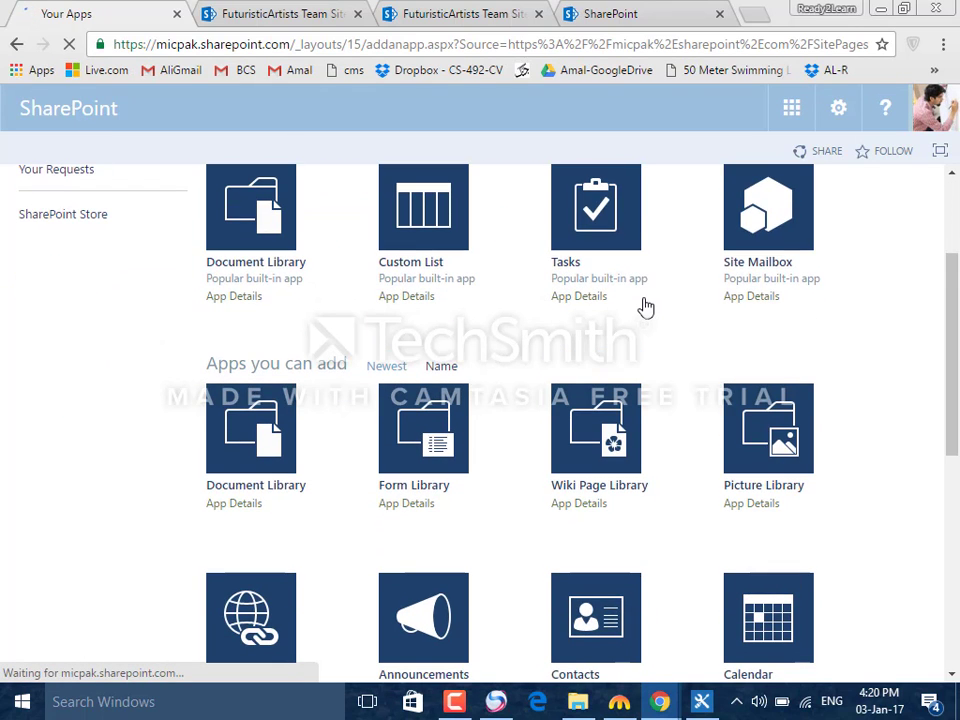
{"action": "scroll", "coordinate": [864, 364], "scroll_direction": "up", "scroll_amount": 2}
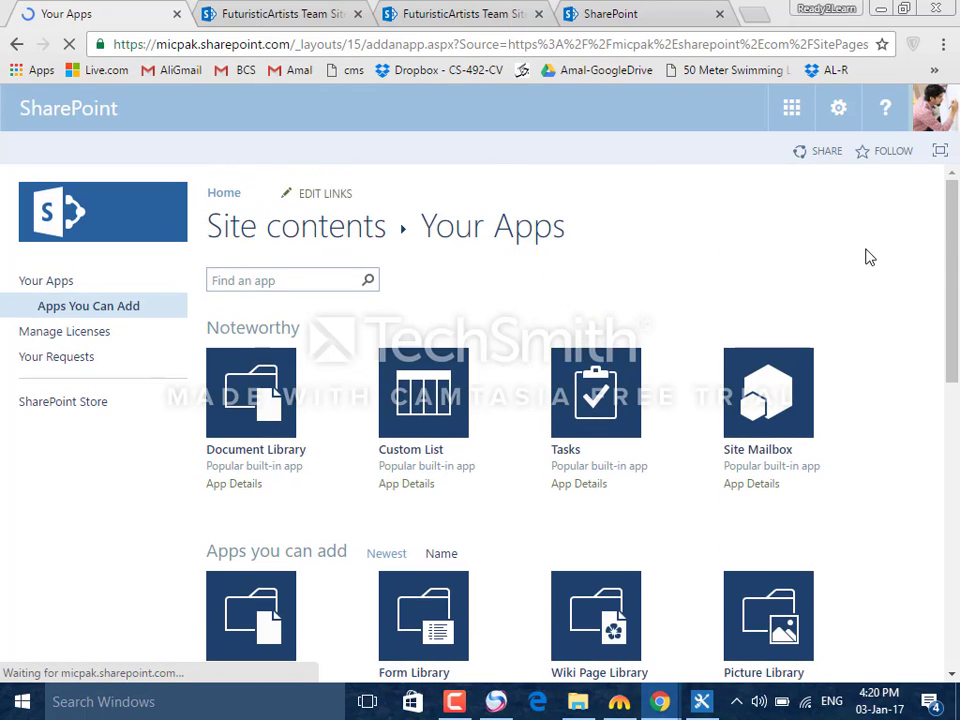
{"action": "scroll", "coordinate": [876, 270], "scroll_direction": "down", "scroll_amount": 2}
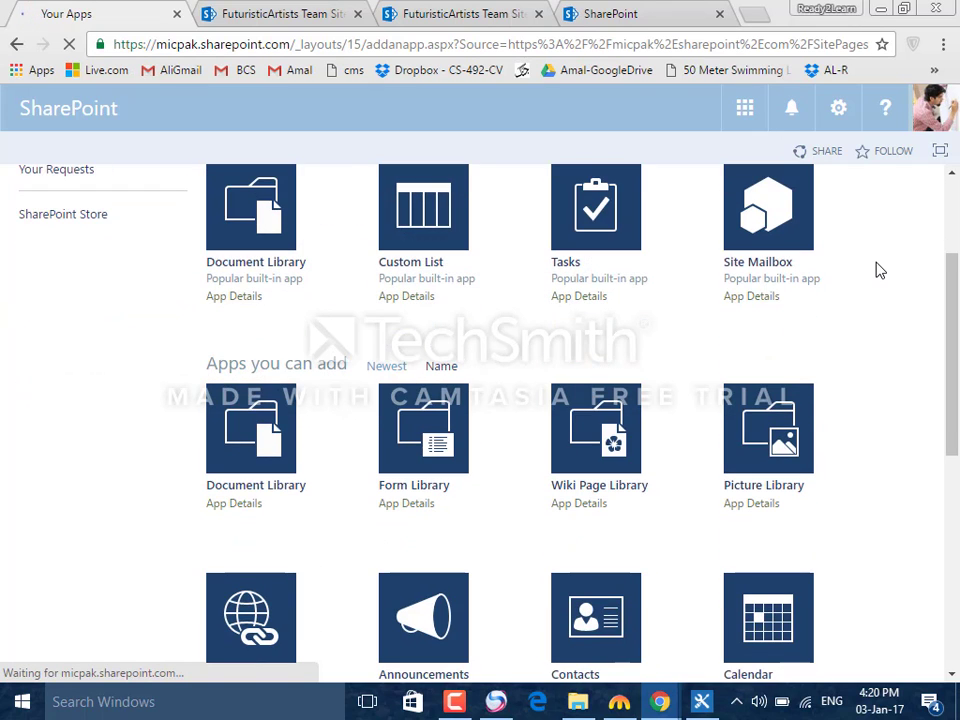
{"action": "scroll", "coordinate": [876, 270], "scroll_direction": "up", "scroll_amount": 2}
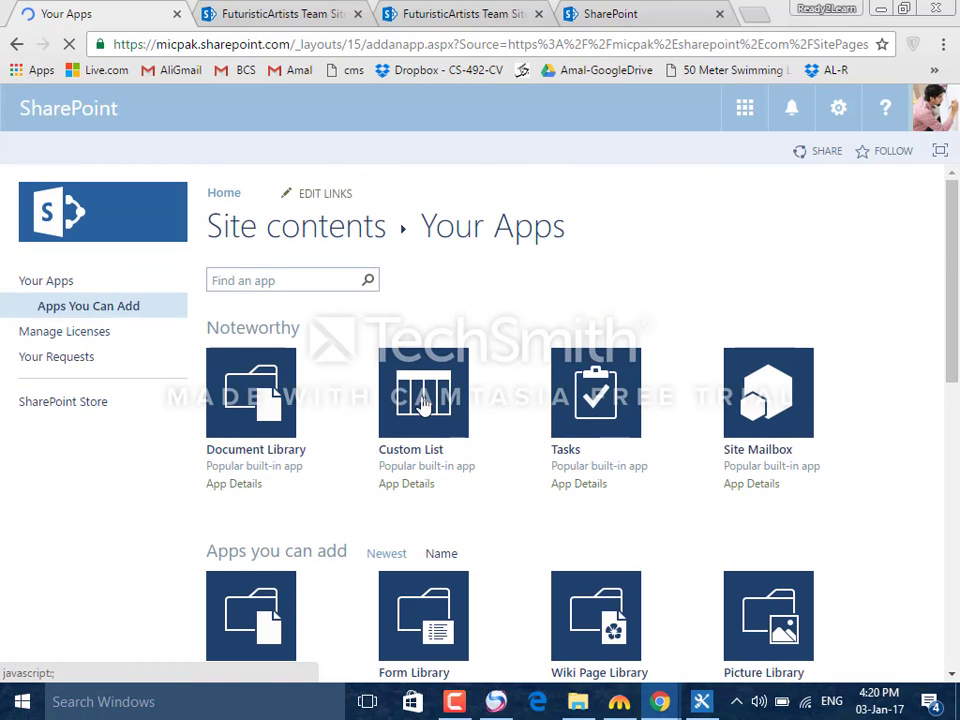
{"action": "scroll", "coordinate": [268, 356], "scroll_direction": "down", "scroll_amount": 1}
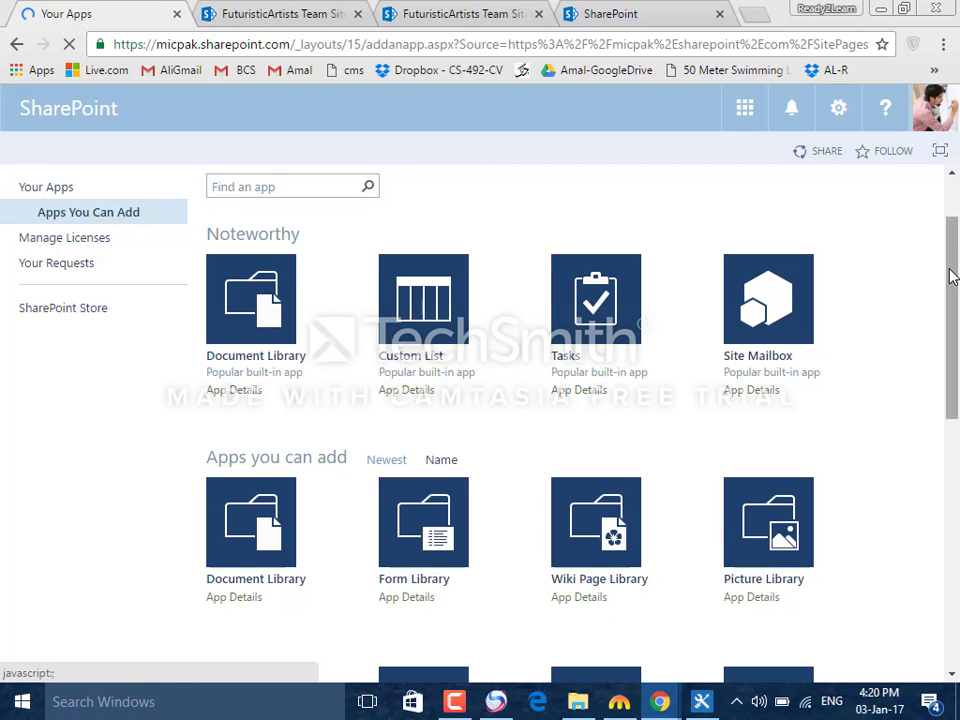
{"action": "scroll", "coordinate": [951, 277], "scroll_direction": "down", "scroll_amount": 2}
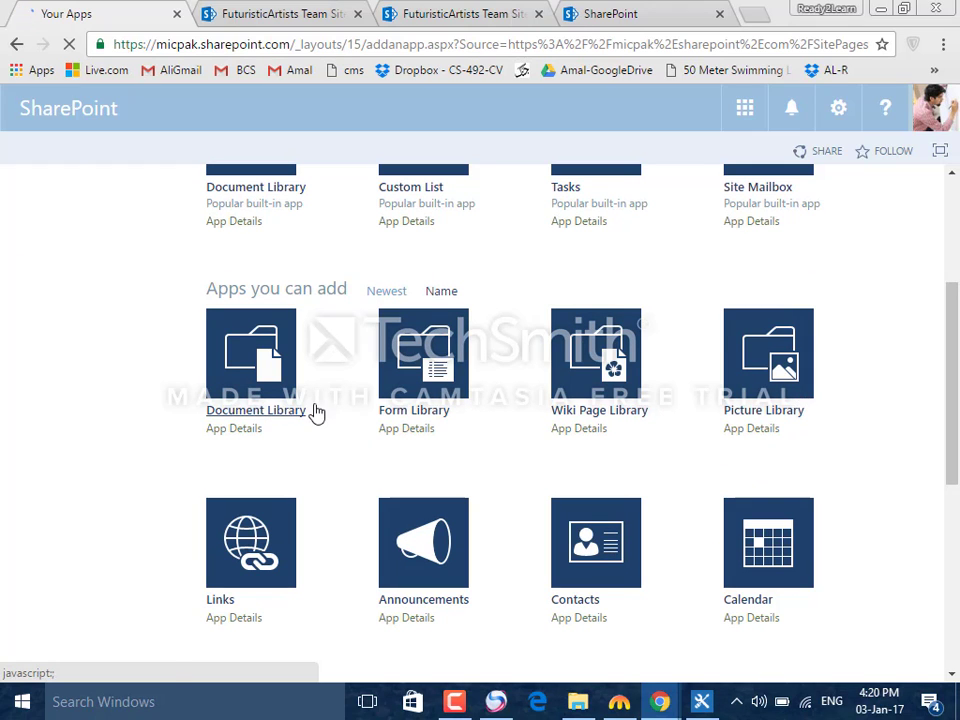
{"action": "left_click", "coordinate": [771, 379]}
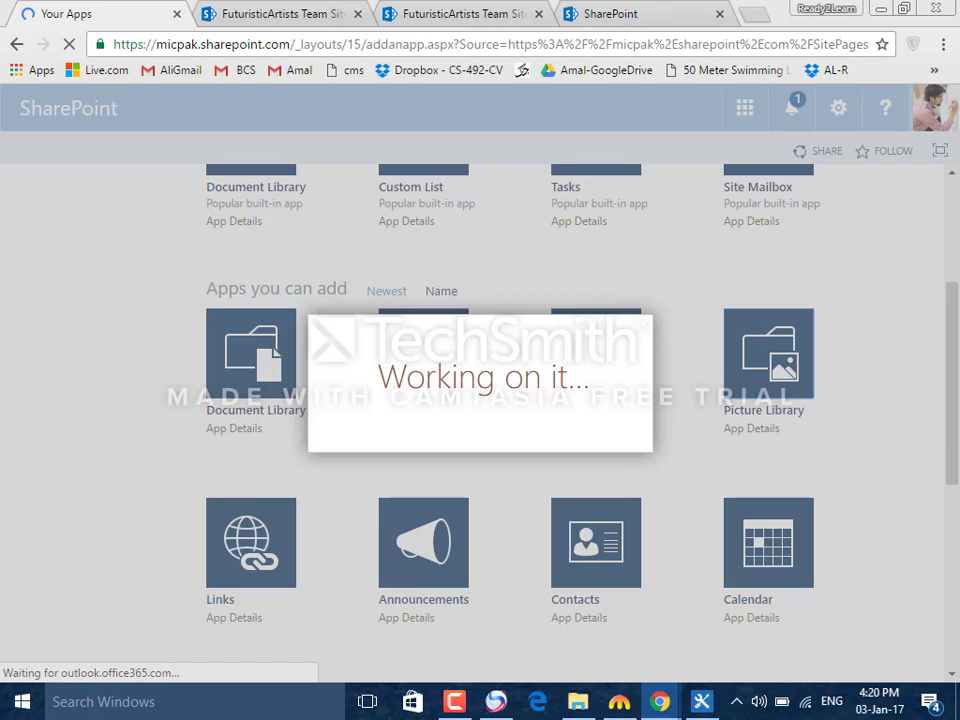
{"action": "left_click", "coordinate": [881, 9]}
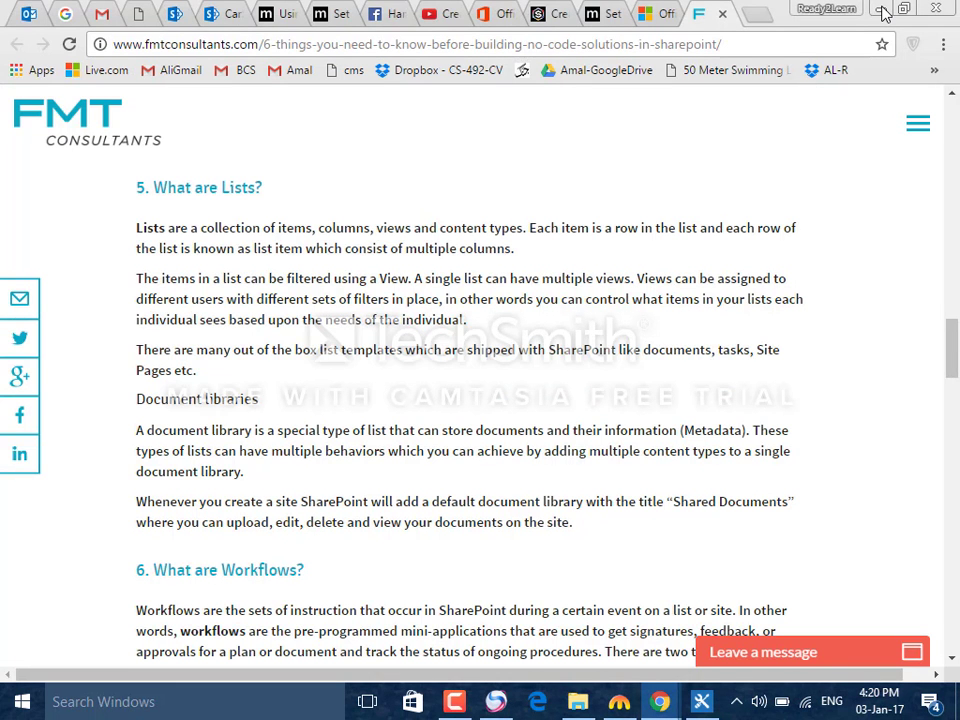
{"action": "left_click", "coordinate": [882, 10]}
{"action": "mouse_move", "coordinate": [660, 701]}
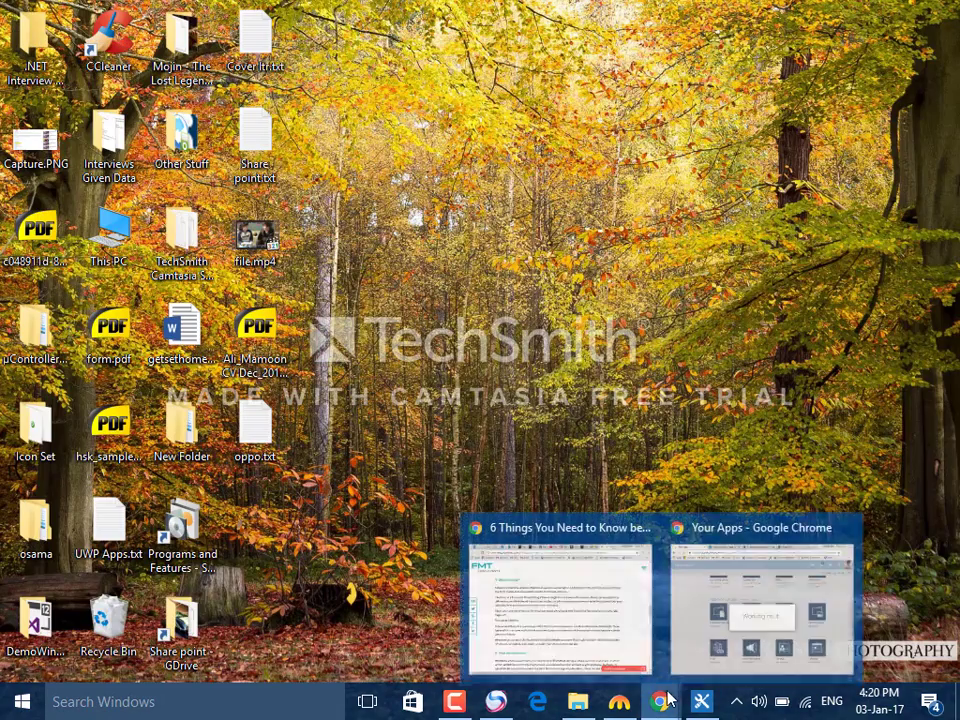
{"action": "left_click", "coordinate": [700, 620]}
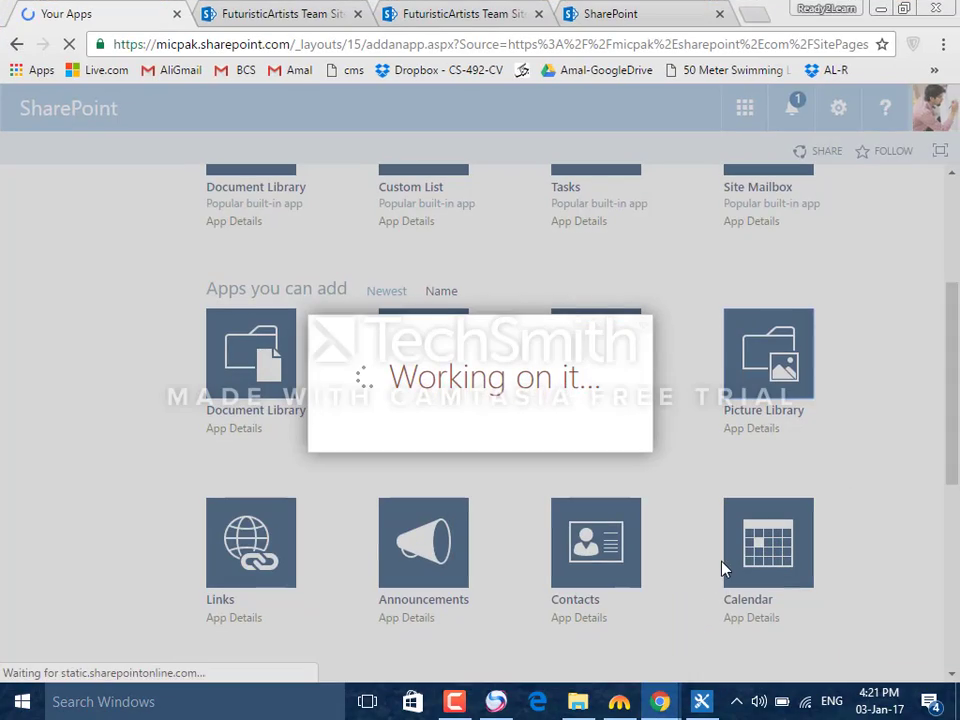
{"action": "left_click", "coordinate": [448, 703]}
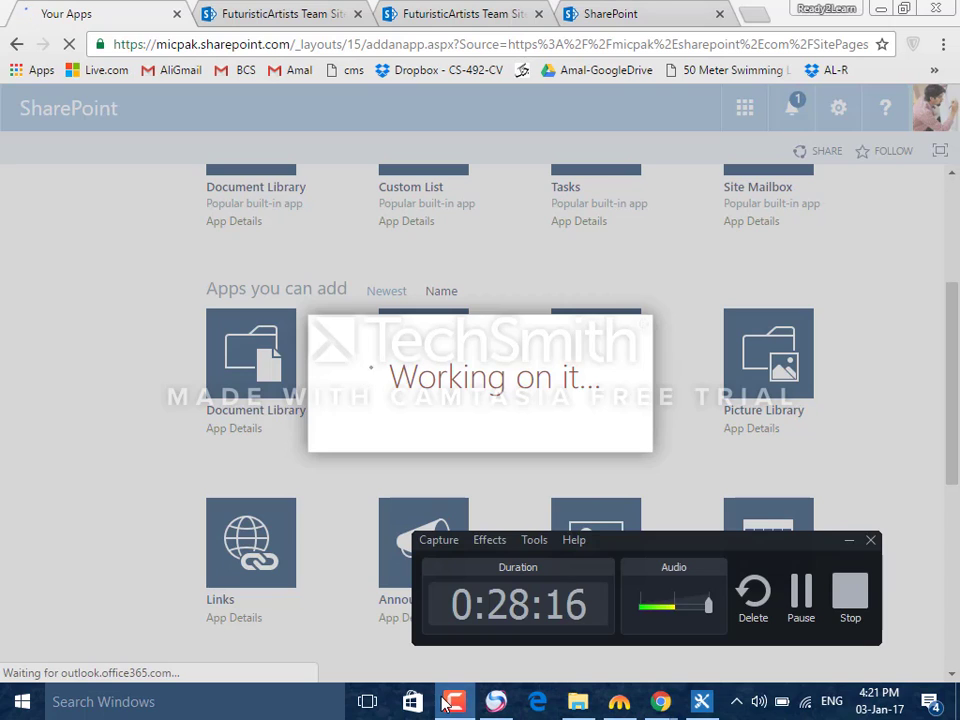
Step: Name the new picture library Gallery and create it
{"action": "left_click", "coordinate": [448, 703]}
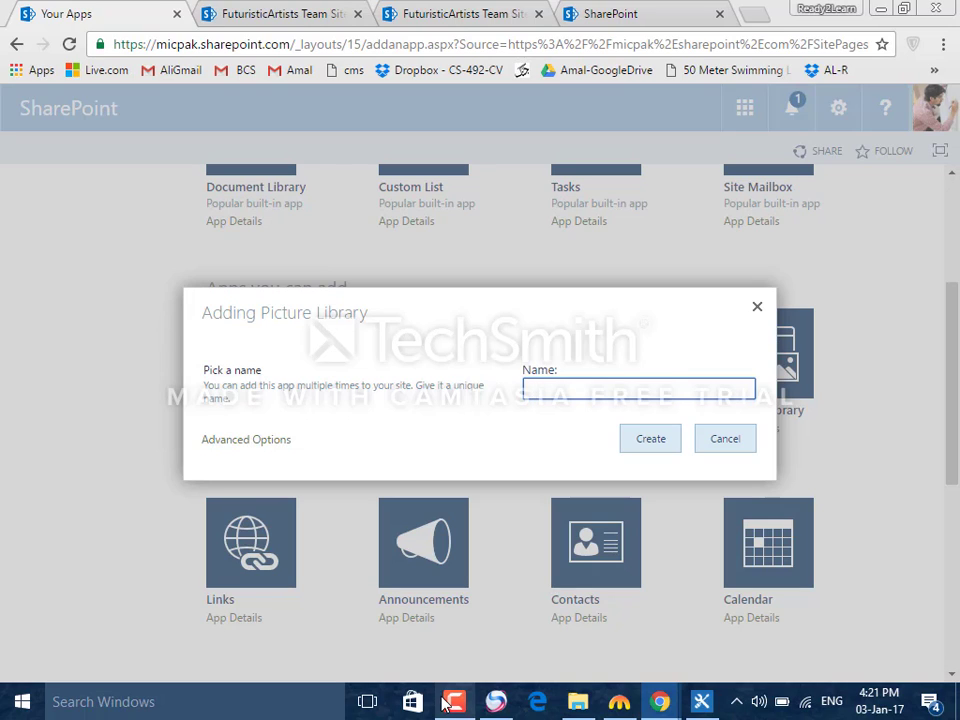
{"action": "type", "text": "Gallery"}
{"action": "key", "text": "Return"}
{"action": "left_click", "coordinate": [631, 449]}
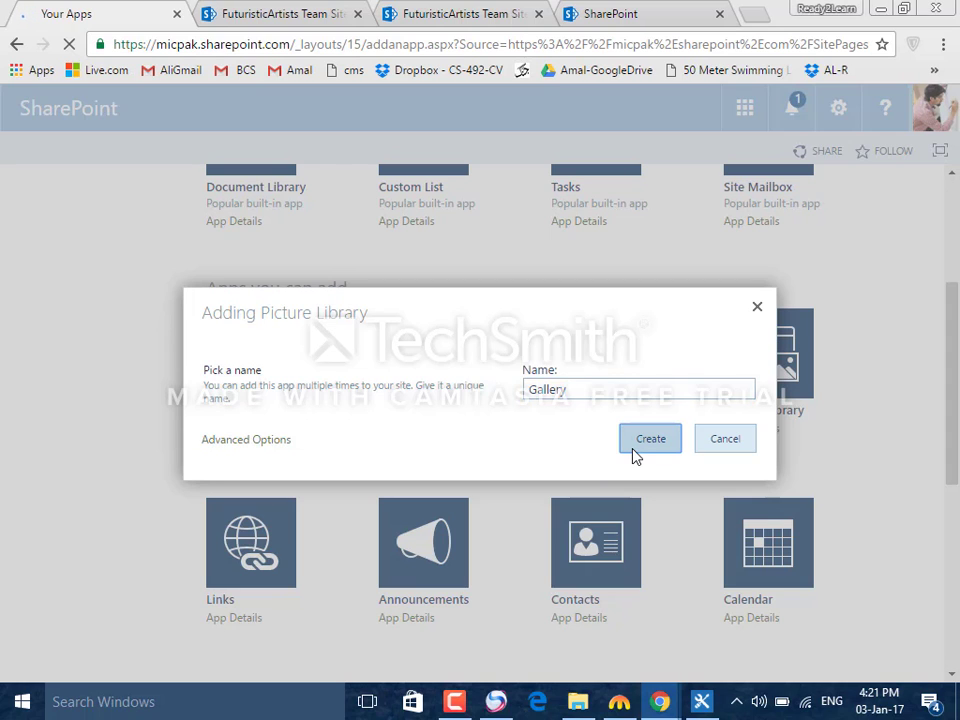
{"action": "left_click", "coordinate": [648, 439]}
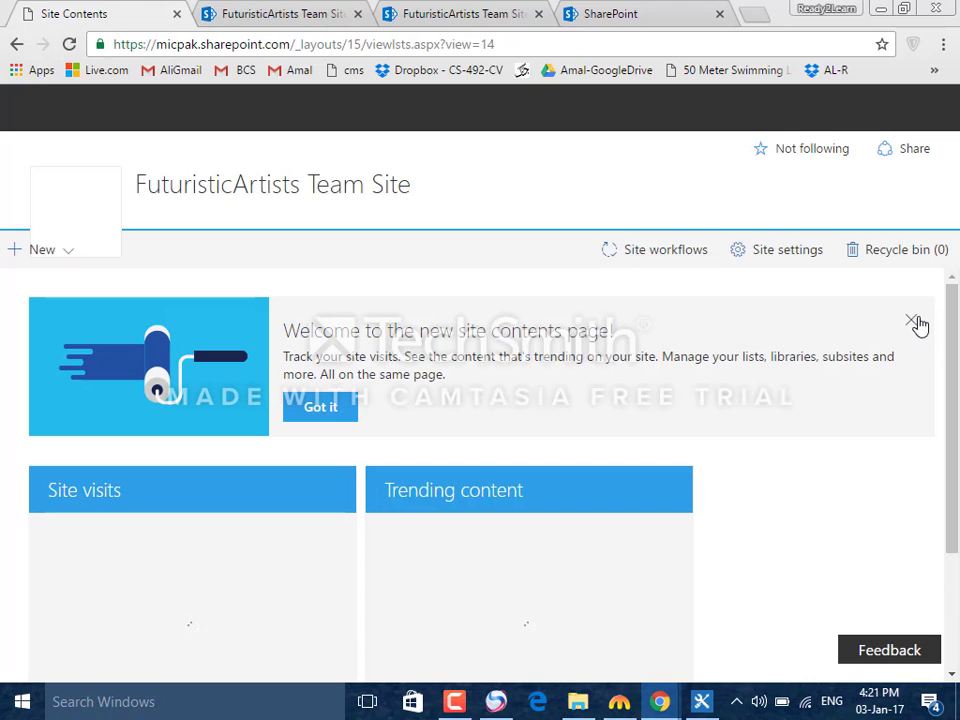
Step: Find the Gallery picture library in the Site Contents list and open it in a new browser tab
{"action": "scroll", "coordinate": [918, 326], "scroll_direction": "down", "scroll_amount": 4}
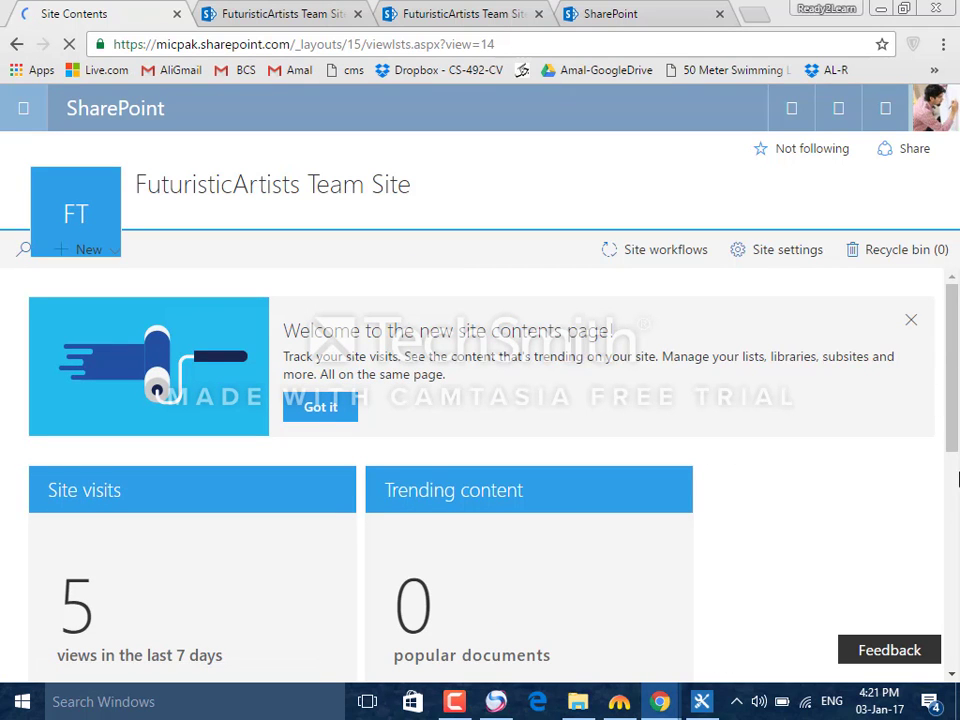
{"action": "left_click_drag", "start_coordinate": [949, 386], "coordinate": [957, 650]}
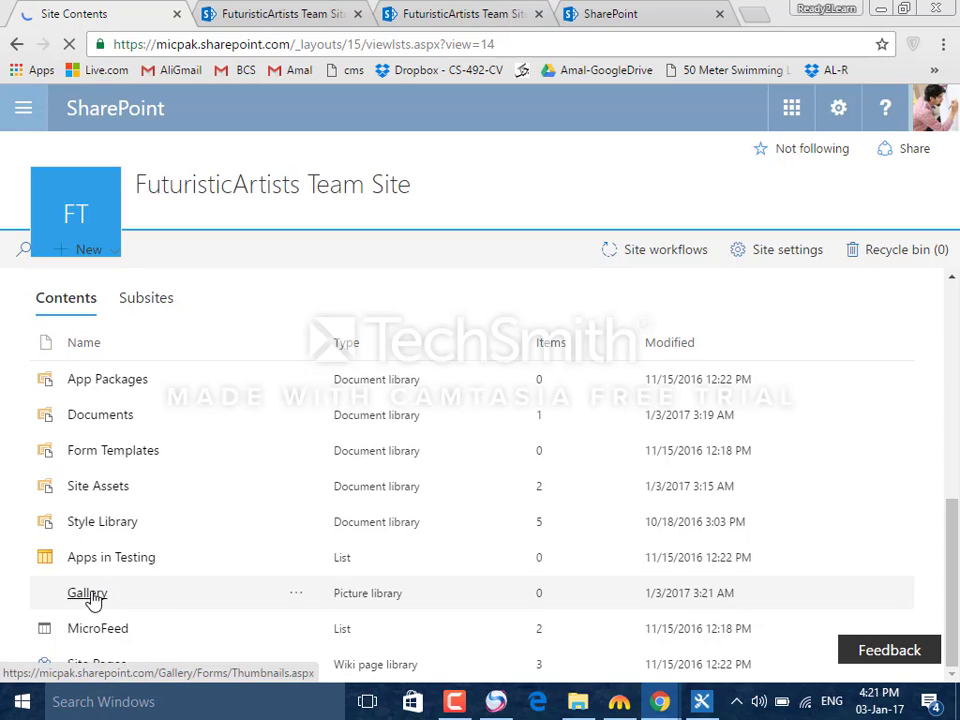
{"action": "left_click", "coordinate": [296, 596]}
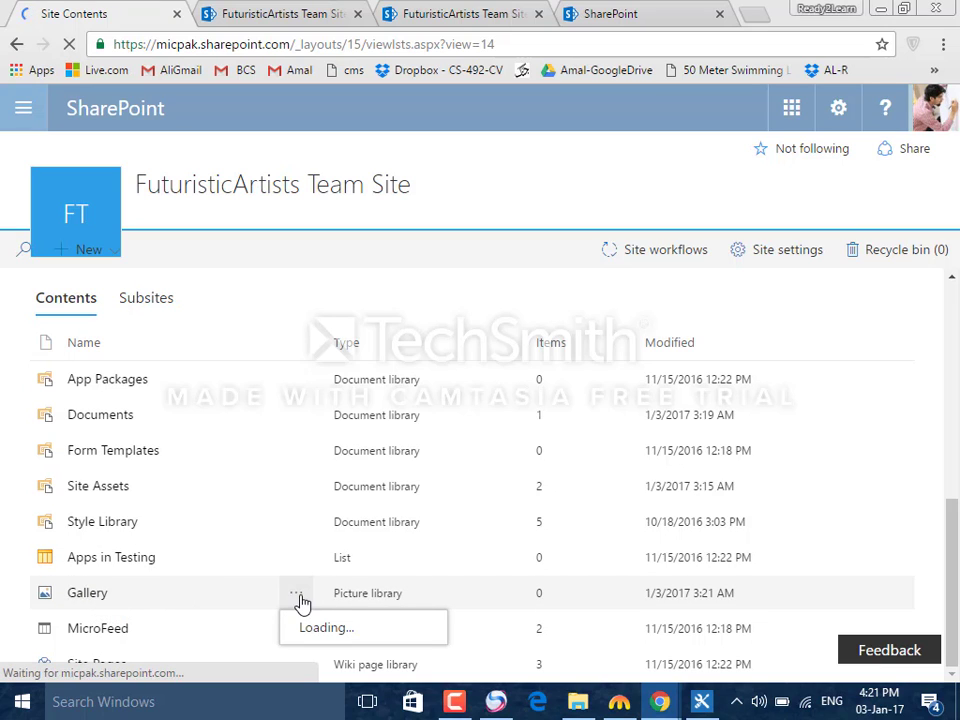
{"action": "left_click", "coordinate": [103, 600]}
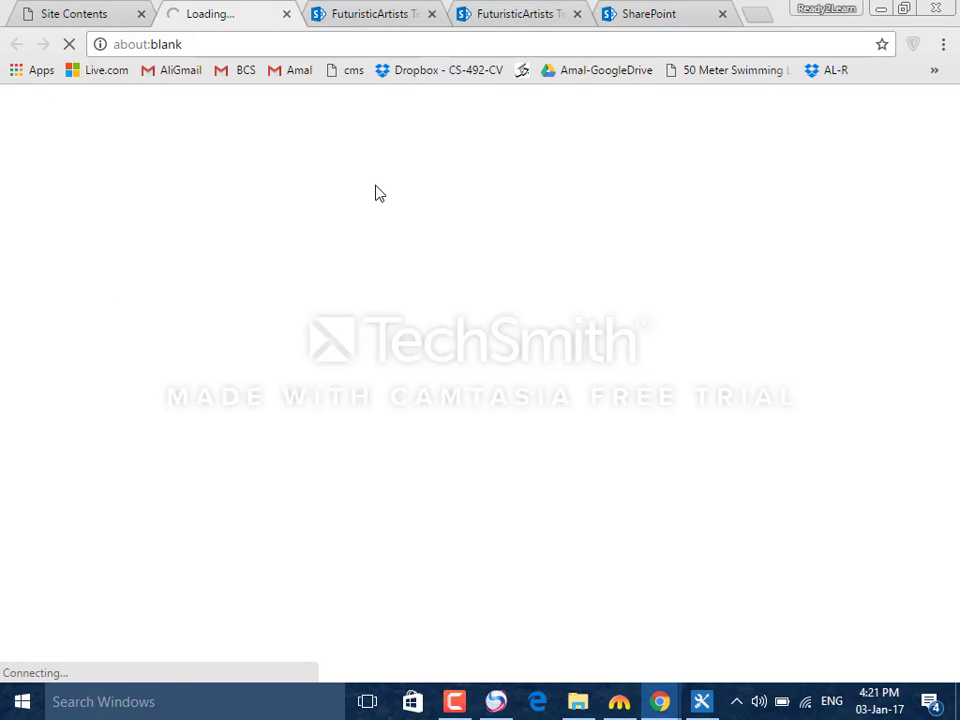
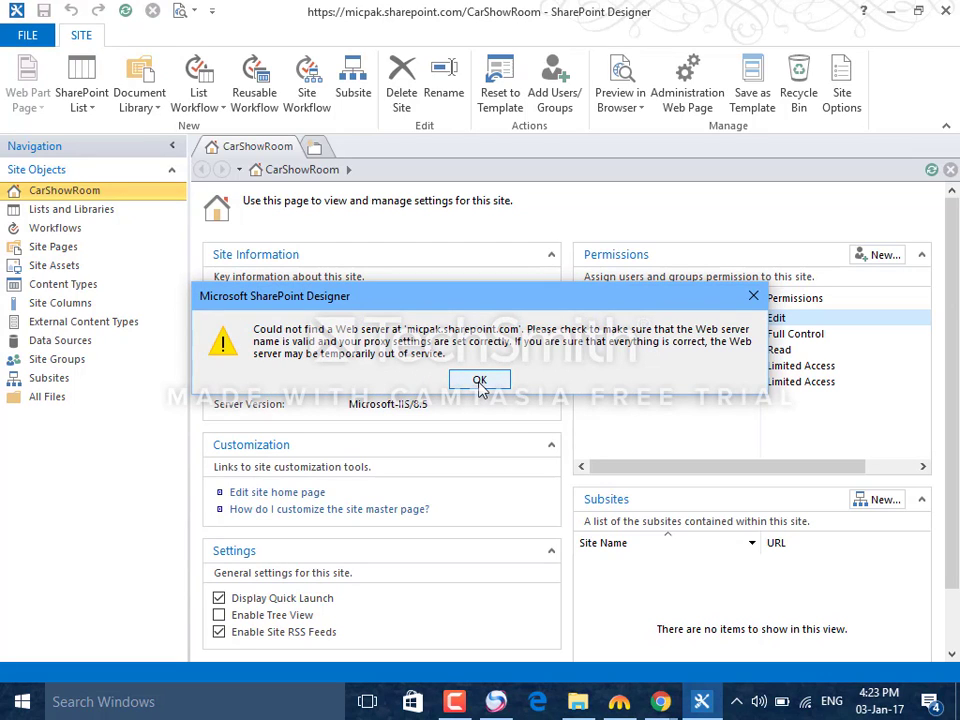
Step: Dismiss the SharePoint Designer message, switch back to Site Contents in Chrome, and open Gallery again in another new tab
{"action": "left_click", "coordinate": [480, 382]}
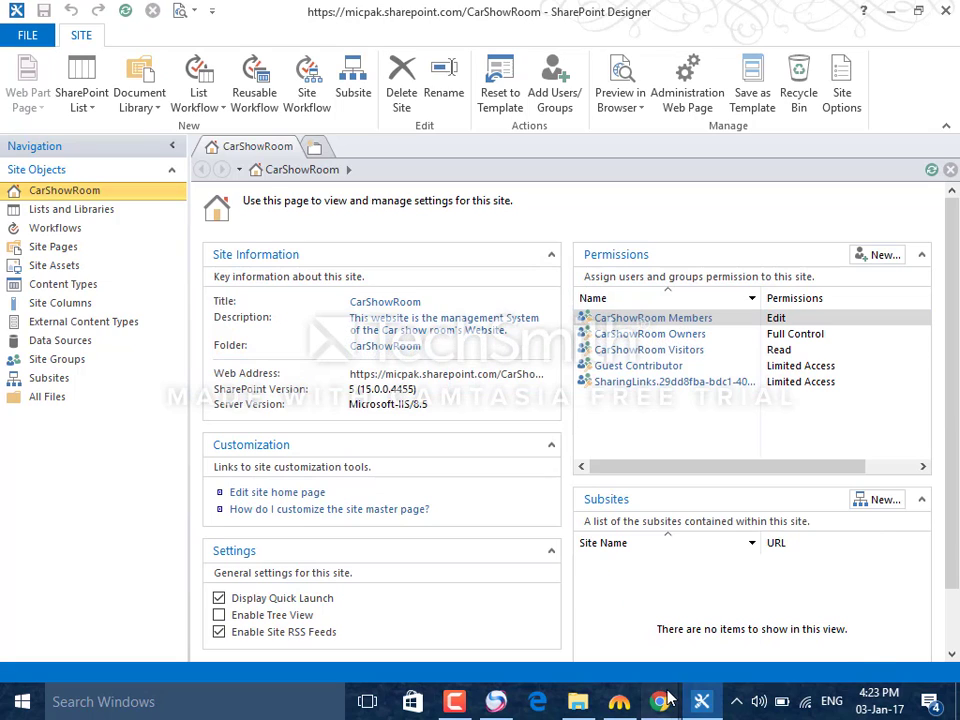
{"action": "mouse_move", "coordinate": [668, 697]}
{"action": "left_click", "coordinate": [735, 639]}
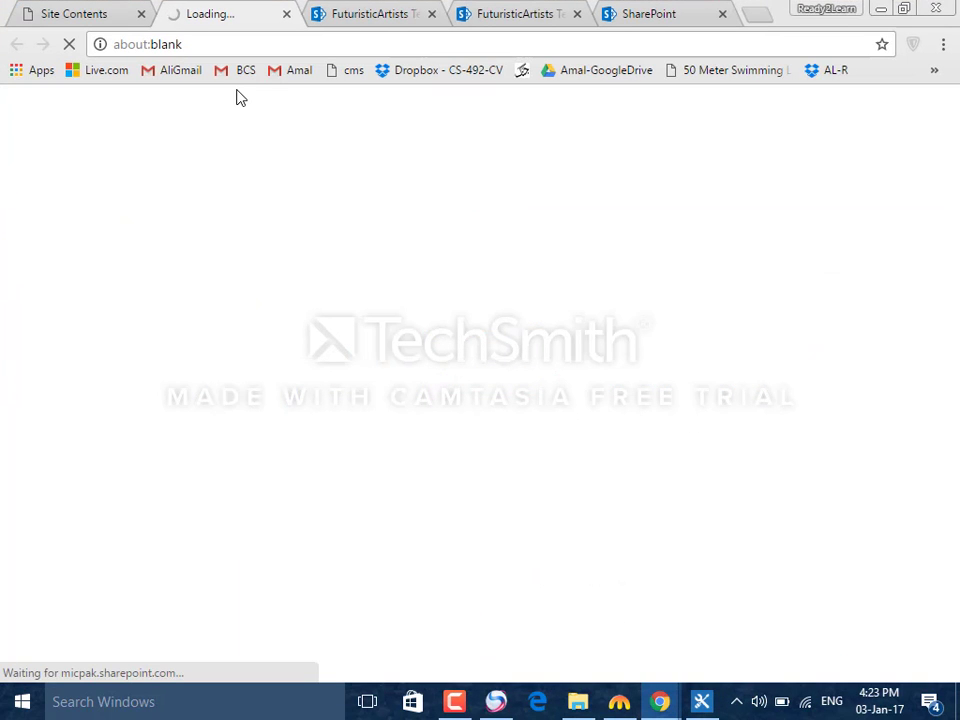
{"action": "left_click", "coordinate": [60, 14]}
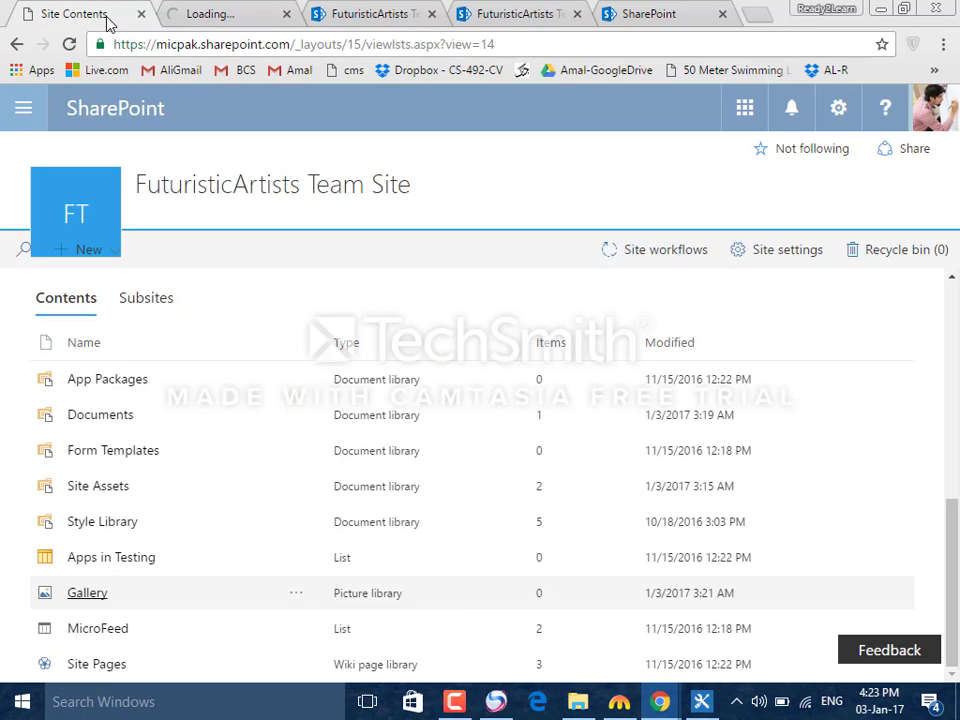
{"action": "left_click", "coordinate": [92, 596]}
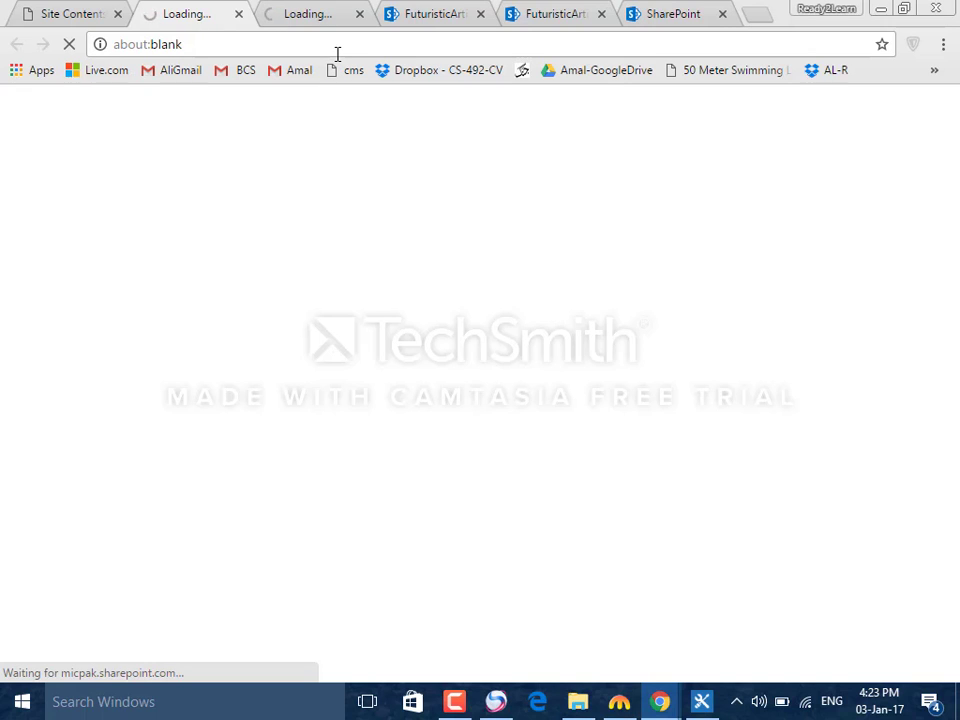
Step: Restore the browser window to a smaller size and check whether the two Gallery tabs have loaded
{"action": "left_click", "coordinate": [902, 9]}
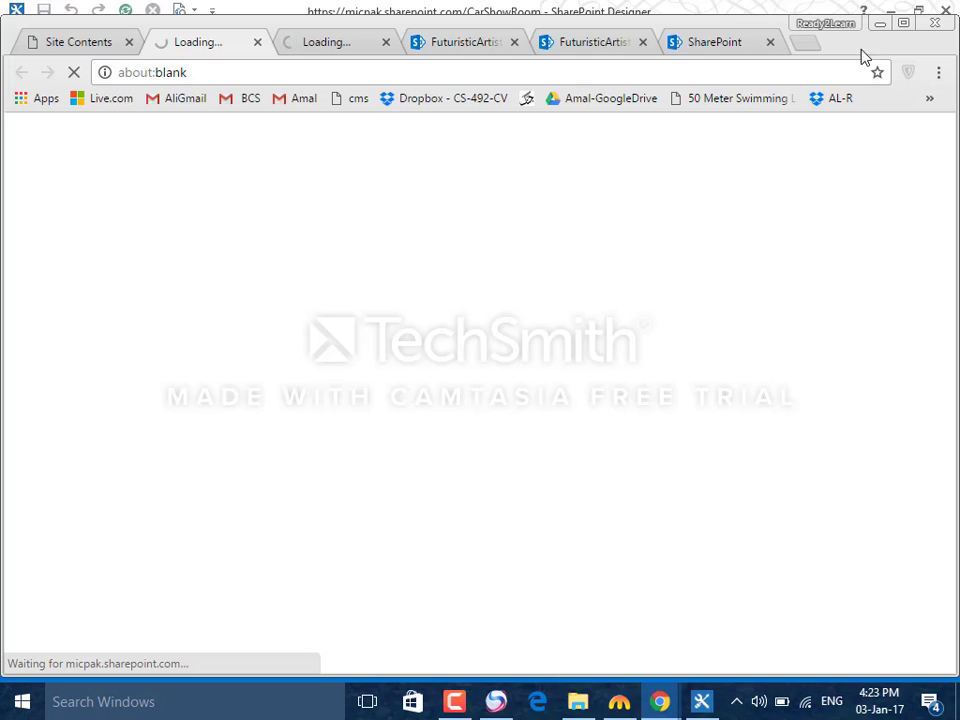
{"action": "left_click_drag", "start_coordinate": [874, 57], "coordinate": [881, 83]}
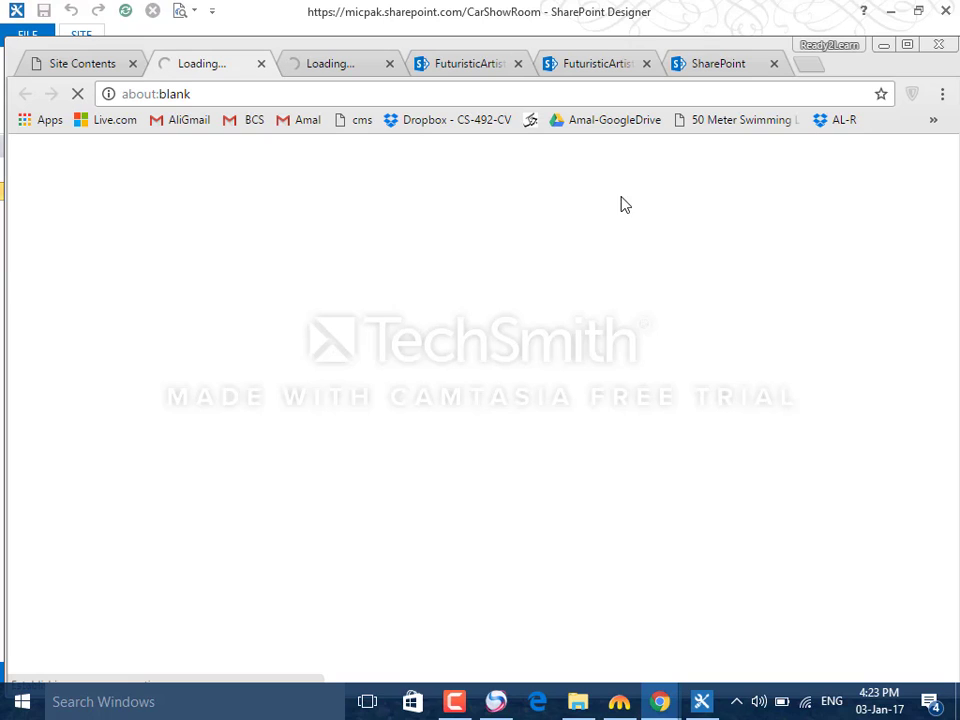
{"action": "left_click", "coordinate": [317, 79]}
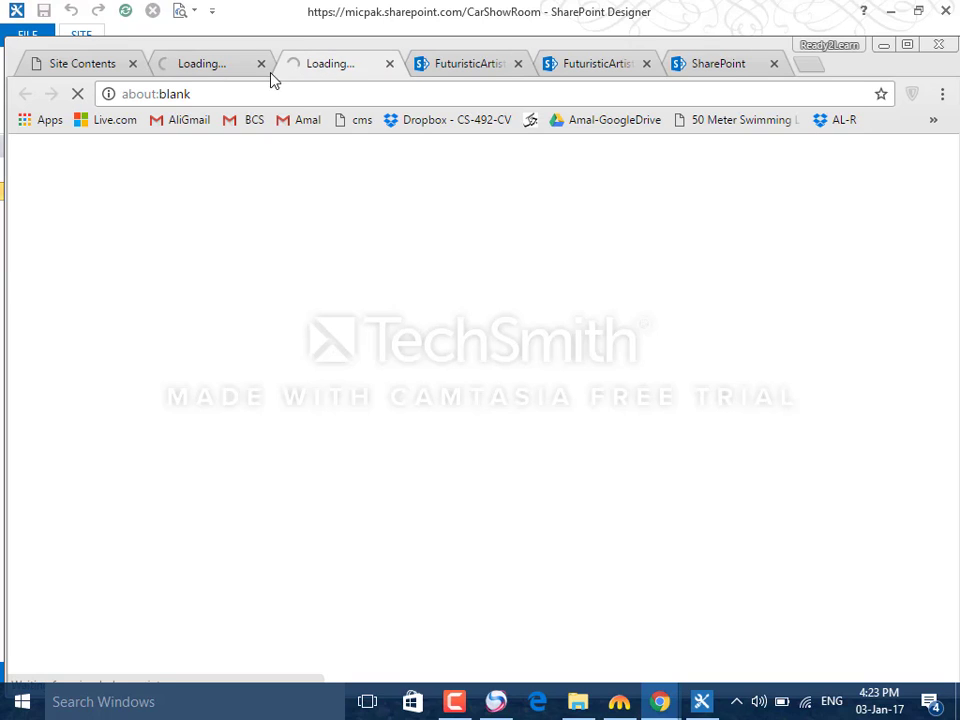
{"action": "left_click", "coordinate": [212, 79]}
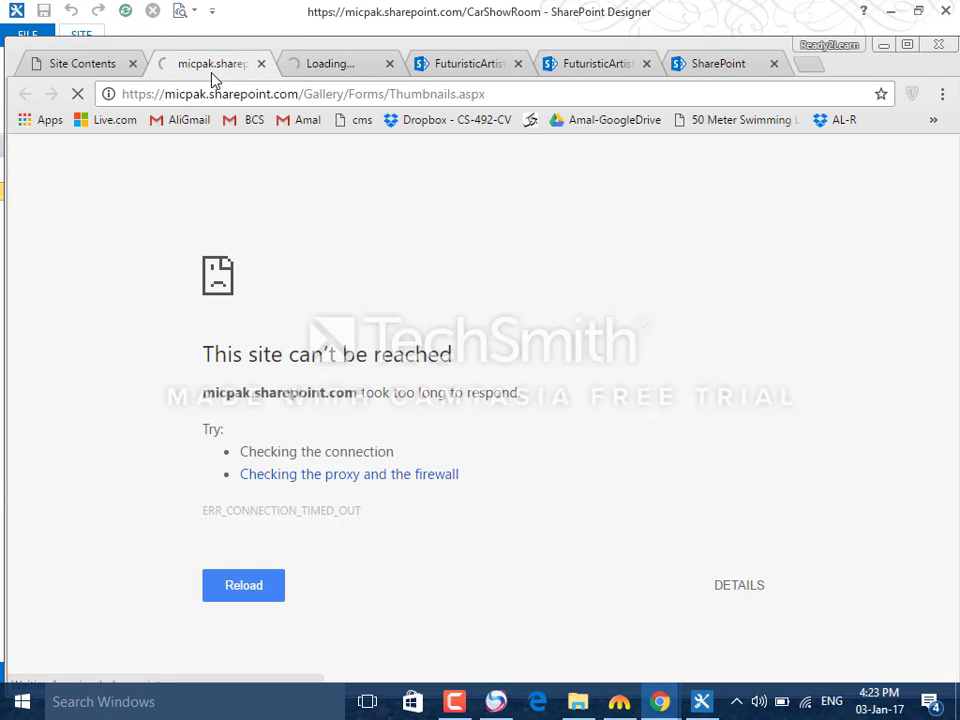
{"action": "left_click", "coordinate": [332, 72]}
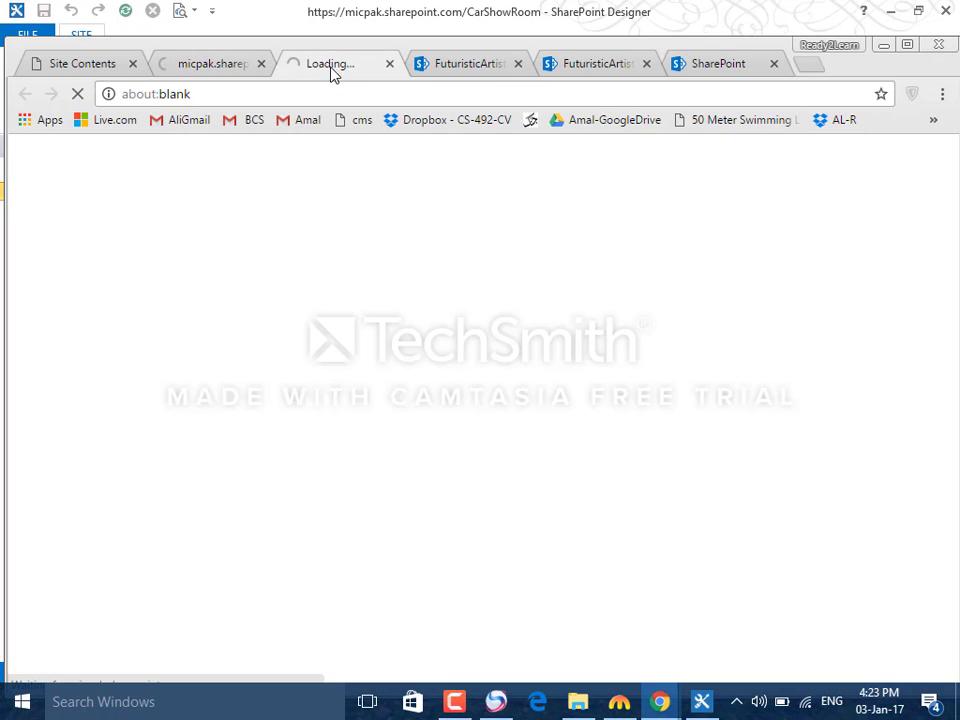
{"action": "left_click", "coordinate": [197, 70]}
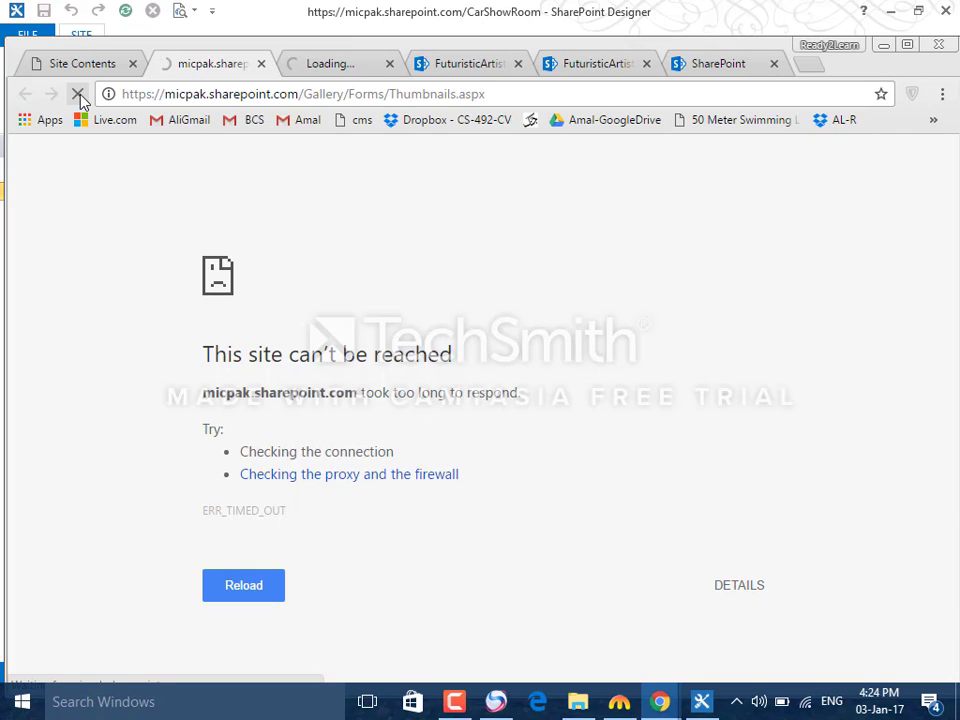
Step: Stop the loading Gallery page, reload it, and check the other Gallery tab
{"action": "left_click", "coordinate": [79, 94]}
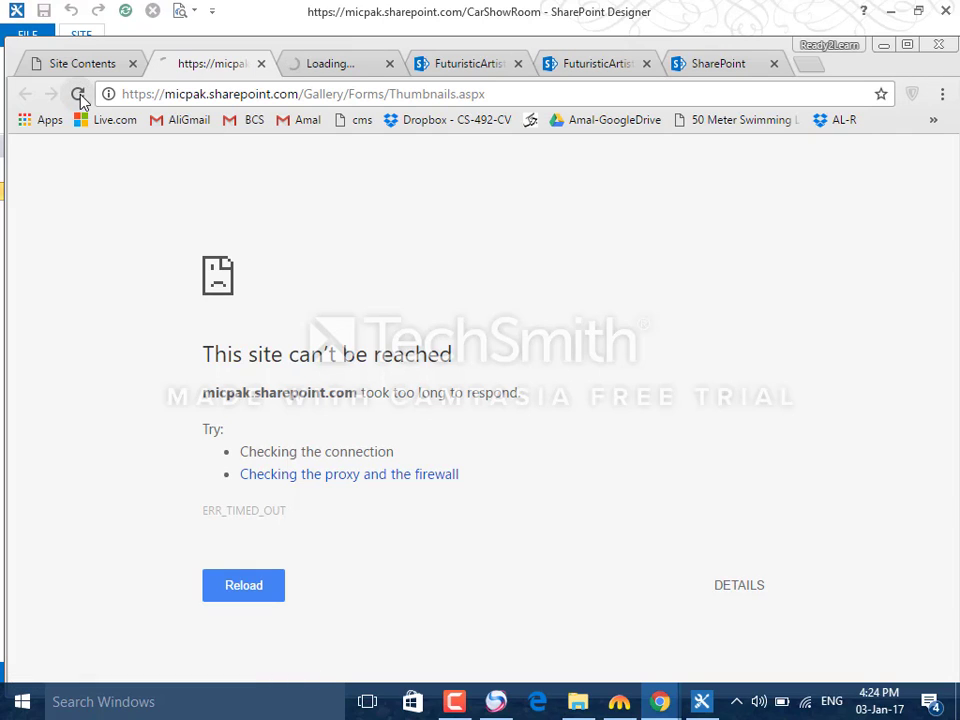
{"action": "left_click", "coordinate": [79, 95]}
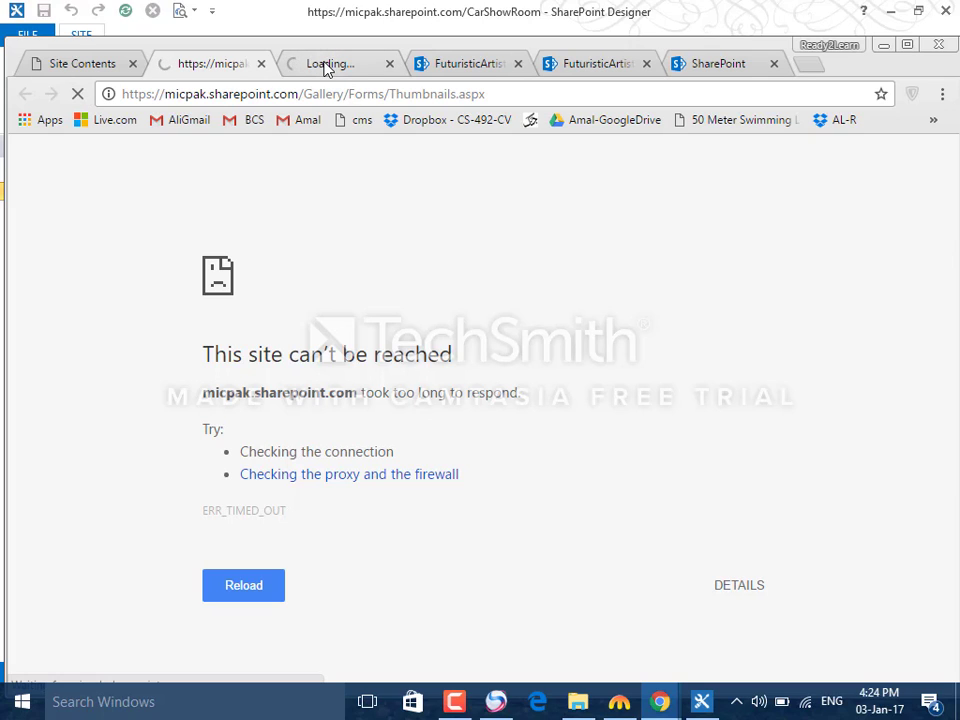
{"action": "left_click", "coordinate": [328, 67]}
{"action": "left_click", "coordinate": [202, 64]}
{"action": "left_click", "coordinate": [454, 701]}
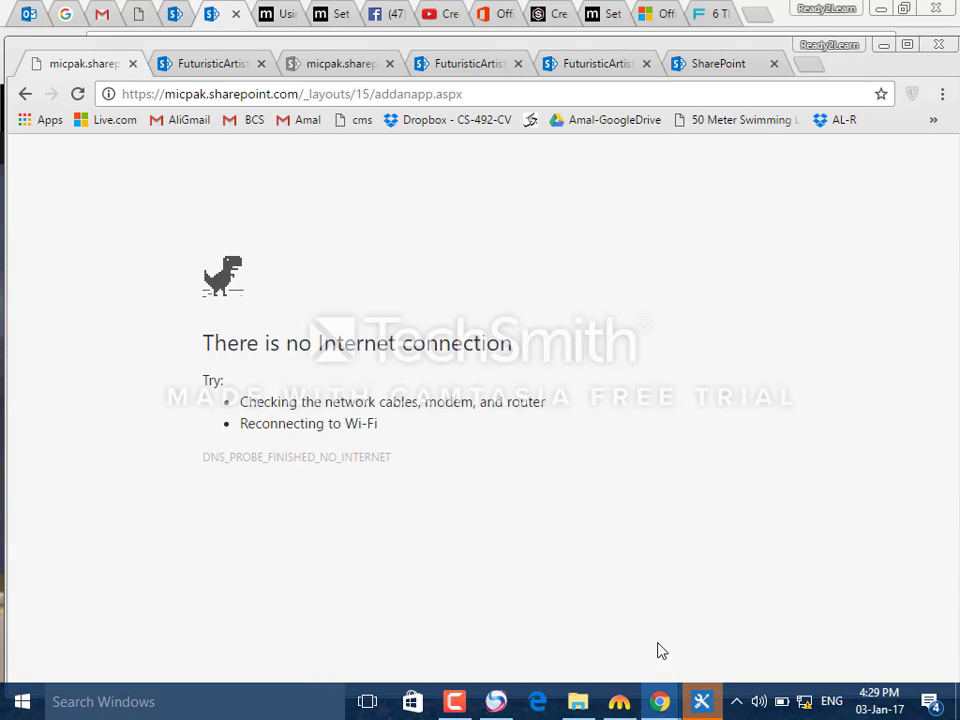
{"action": "left_click", "coordinate": [462, 701]}
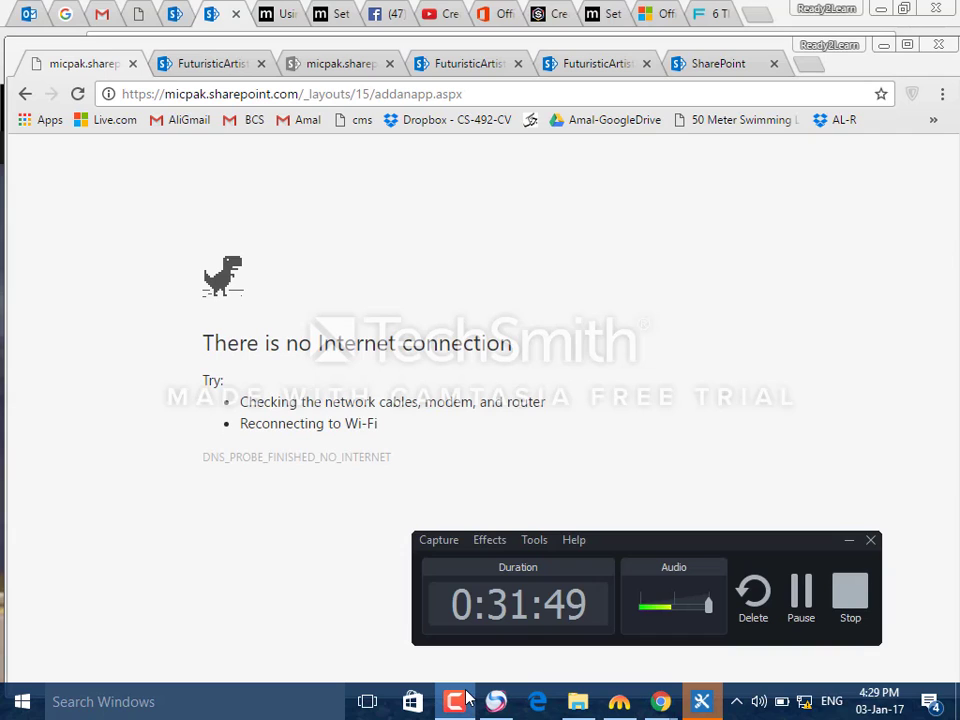
{"action": "left_click", "coordinate": [460, 700]}
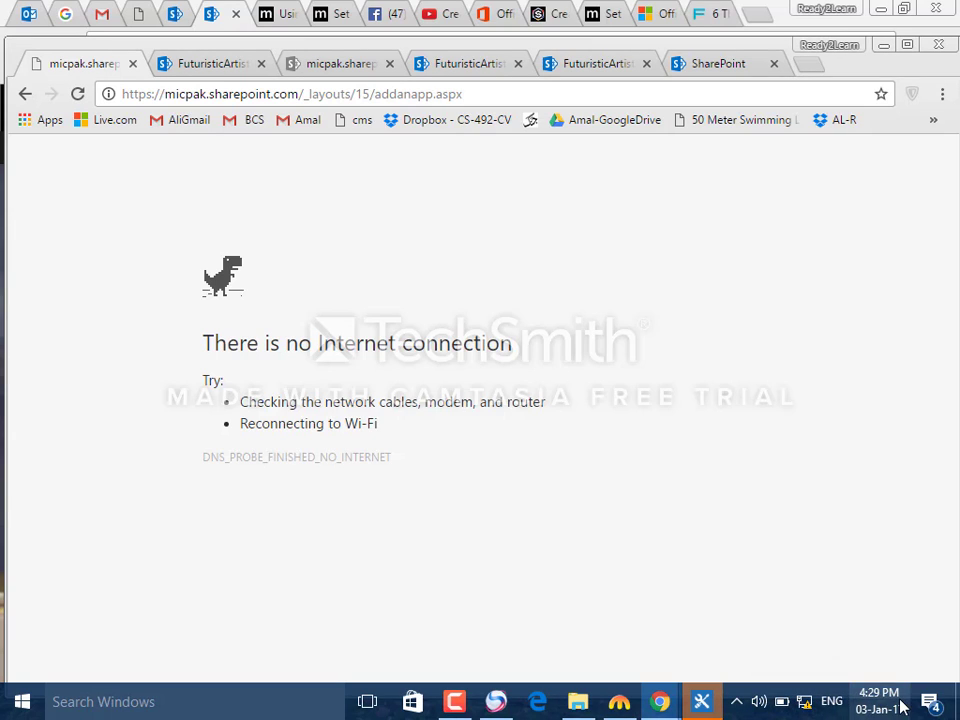
Step: Look through the available Wi-Fi networks, expand the MIC-STAFF entry, and close the network list
{"action": "left_click", "coordinate": [740, 702]}
{"action": "left_click", "coordinate": [740, 702]}
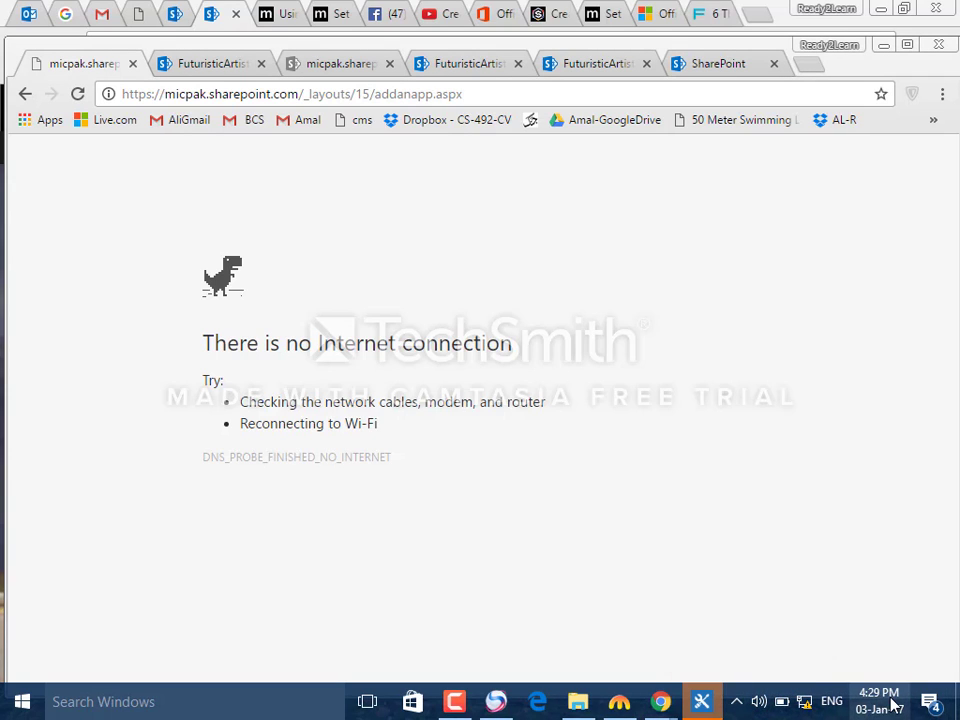
{"action": "left_click", "coordinate": [800, 705]}
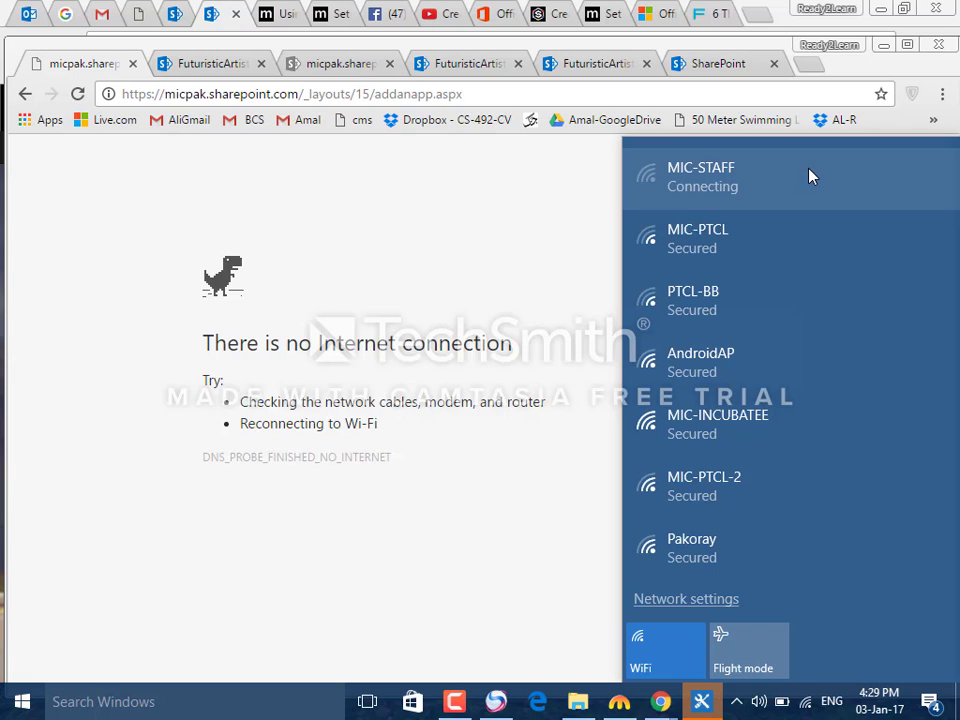
{"action": "left_click", "coordinate": [810, 176]}
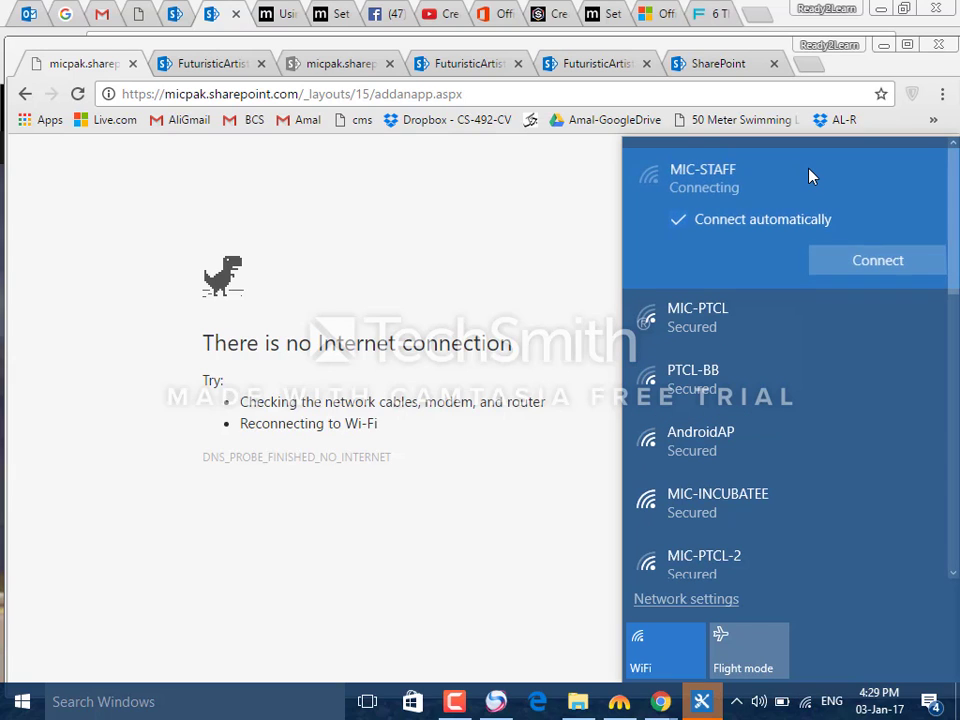
{"action": "left_click", "coordinate": [577, 185]}
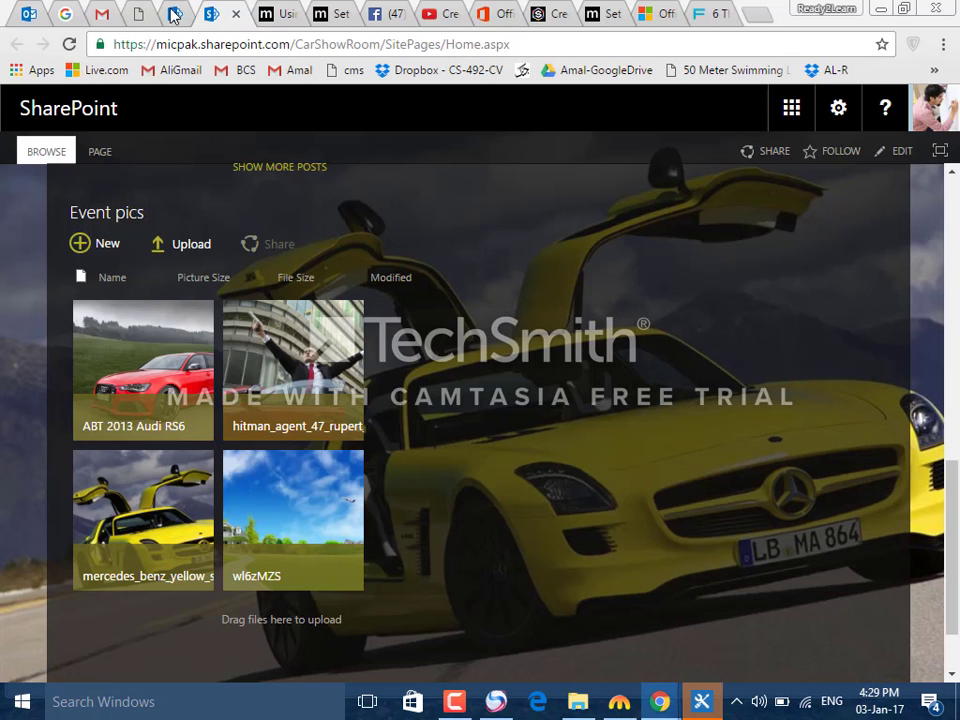
Step: Look at the SharePoint start page, return to the CarShowRoom site tab, and view the upper part of its home page
{"action": "left_click", "coordinate": [208, 14]}
{"action": "left_click", "coordinate": [178, 16]}
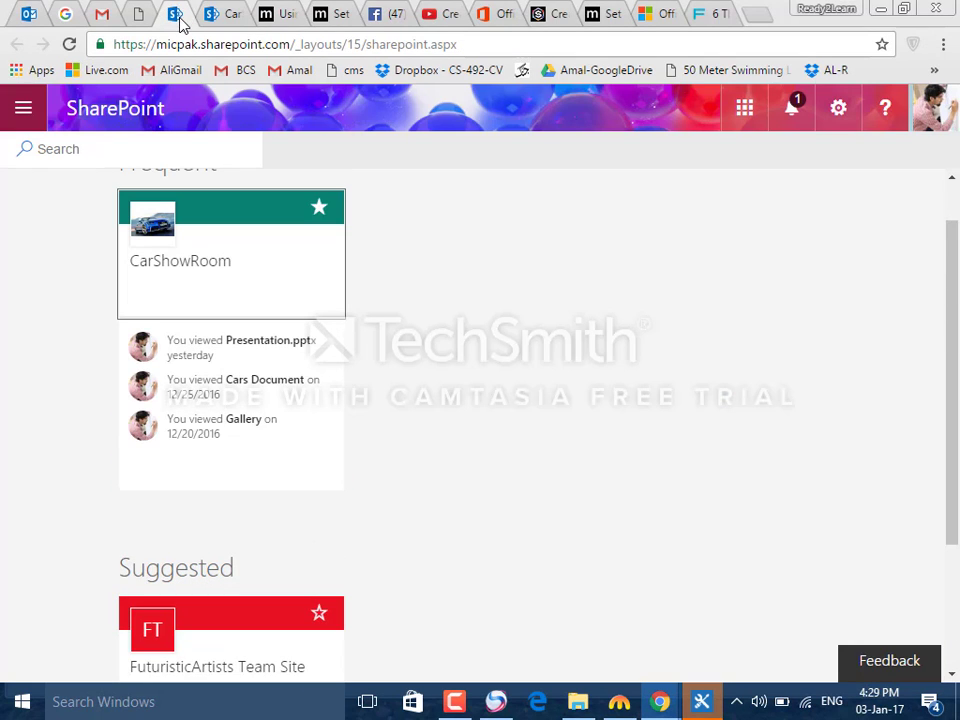
{"action": "left_click", "coordinate": [222, 16]}
{"action": "scroll", "coordinate": [647, 294], "scroll_direction": "up", "scroll_amount": 10}
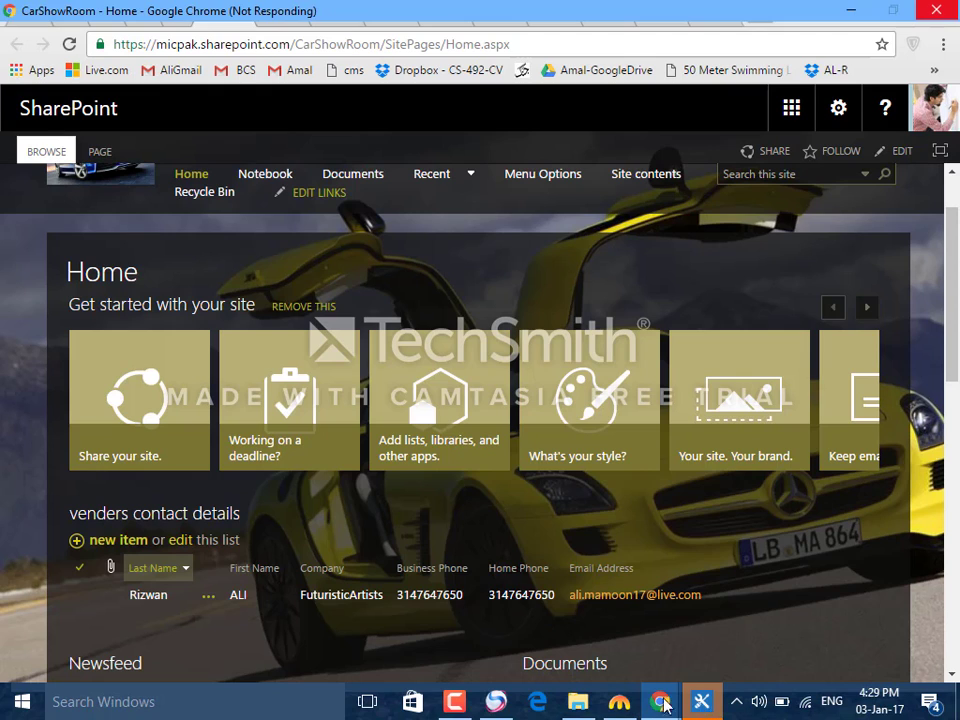
Step: Switch to SharePoint Designer, dismiss its server message, and return to the Chrome window holding the team site tabs
{"action": "left_click", "coordinate": [704, 699]}
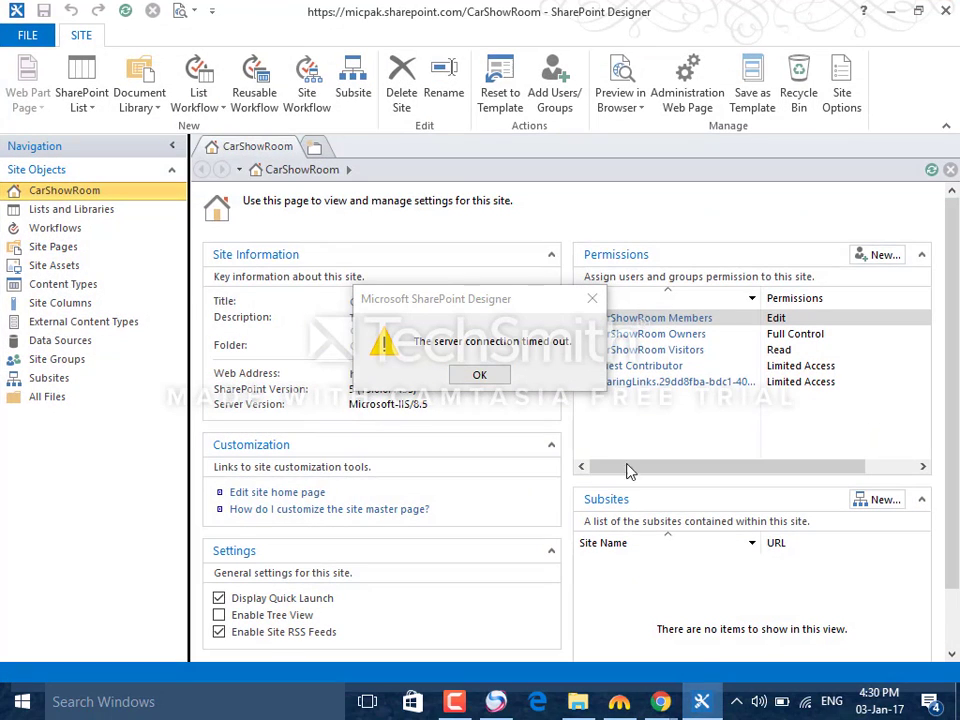
{"action": "left_click", "coordinate": [480, 375]}
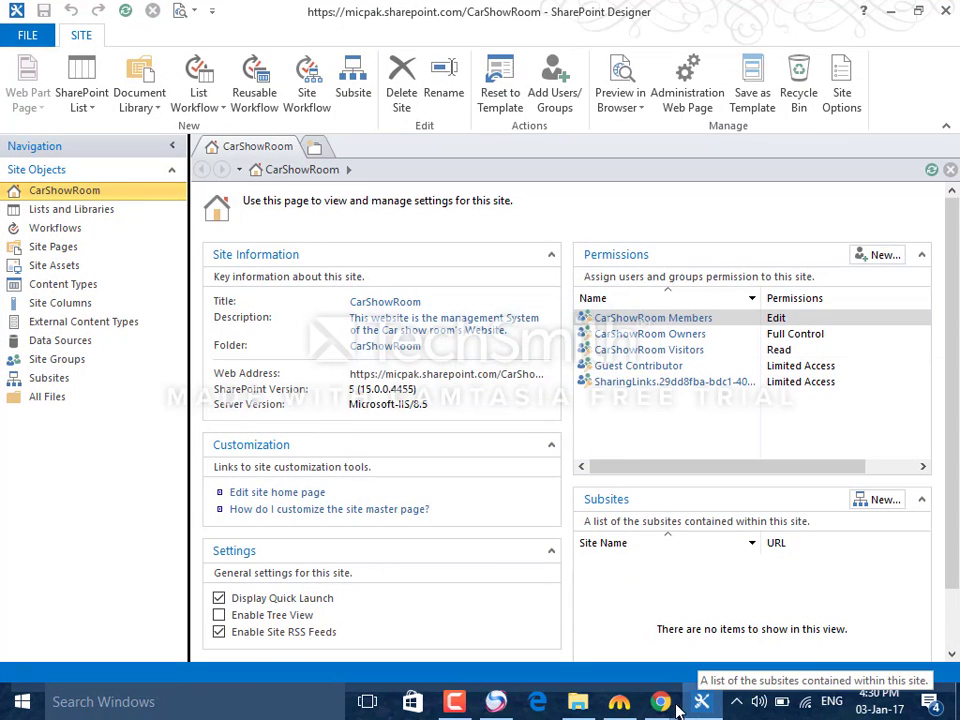
{"action": "mouse_move", "coordinate": [658, 700]}
{"action": "left_click", "coordinate": [714, 628]}
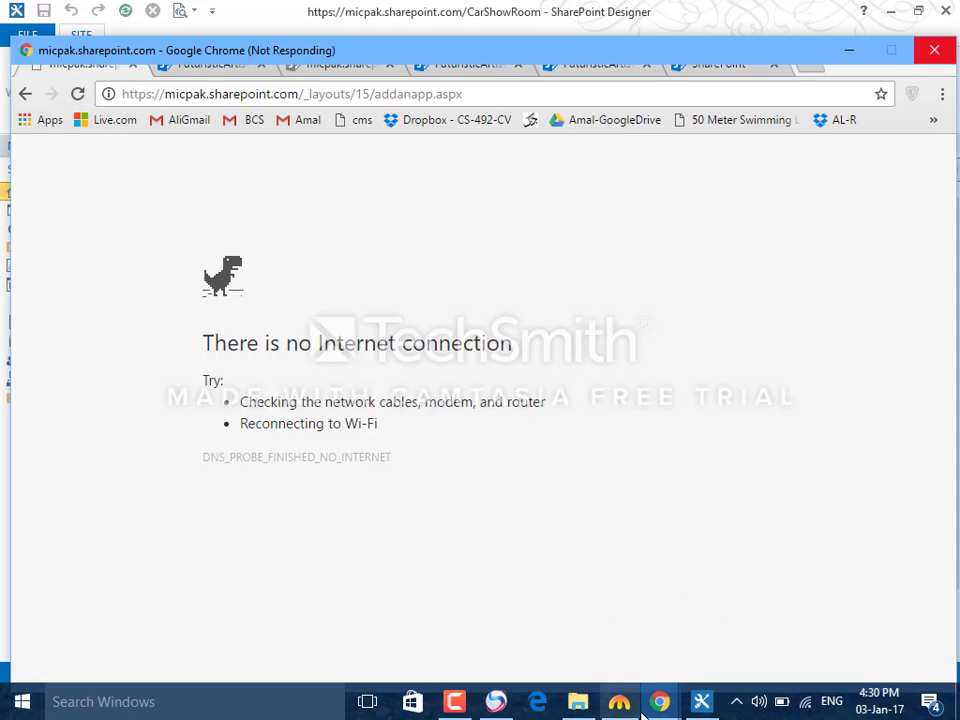
{"action": "left_click", "coordinate": [606, 645]}
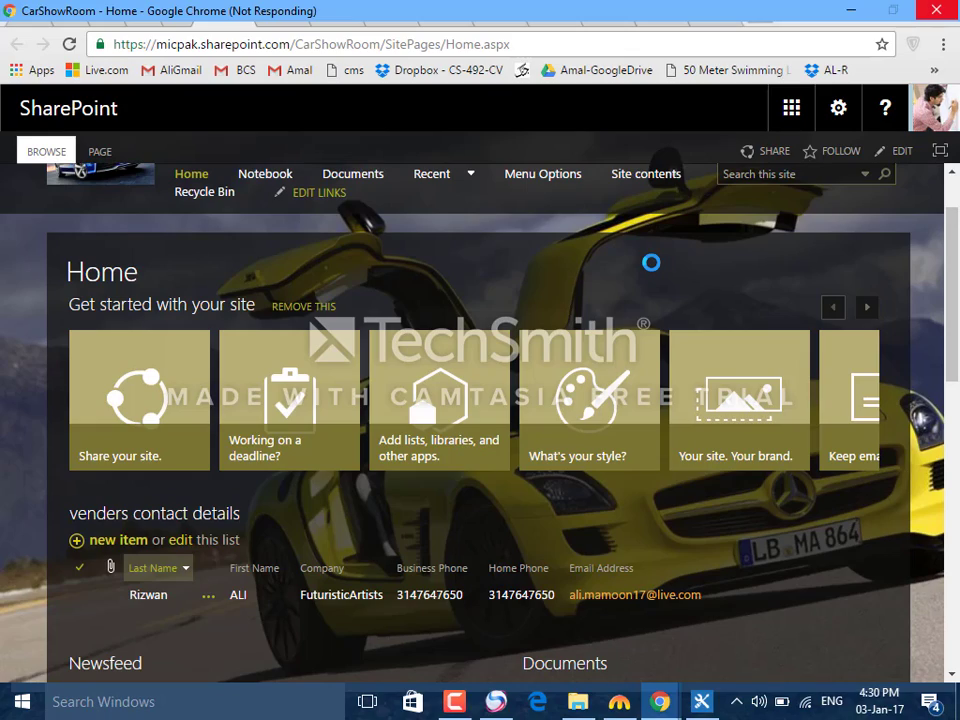
{"action": "mouse_move", "coordinate": [660, 700]}
{"action": "mouse_move", "coordinate": [728, 625]}
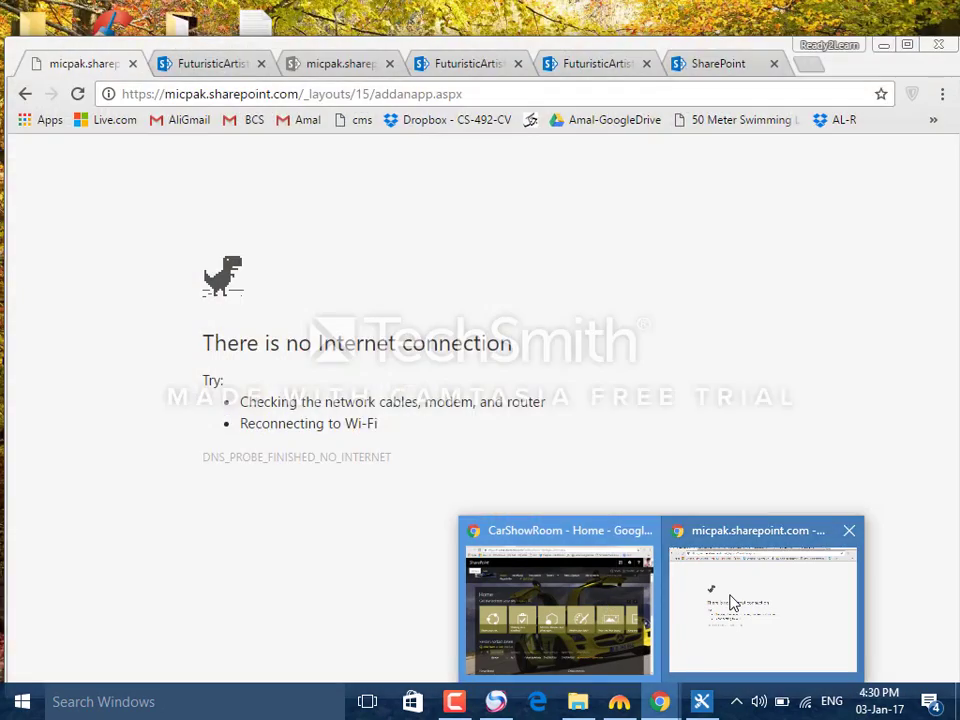
{"action": "left_click", "coordinate": [732, 604]}
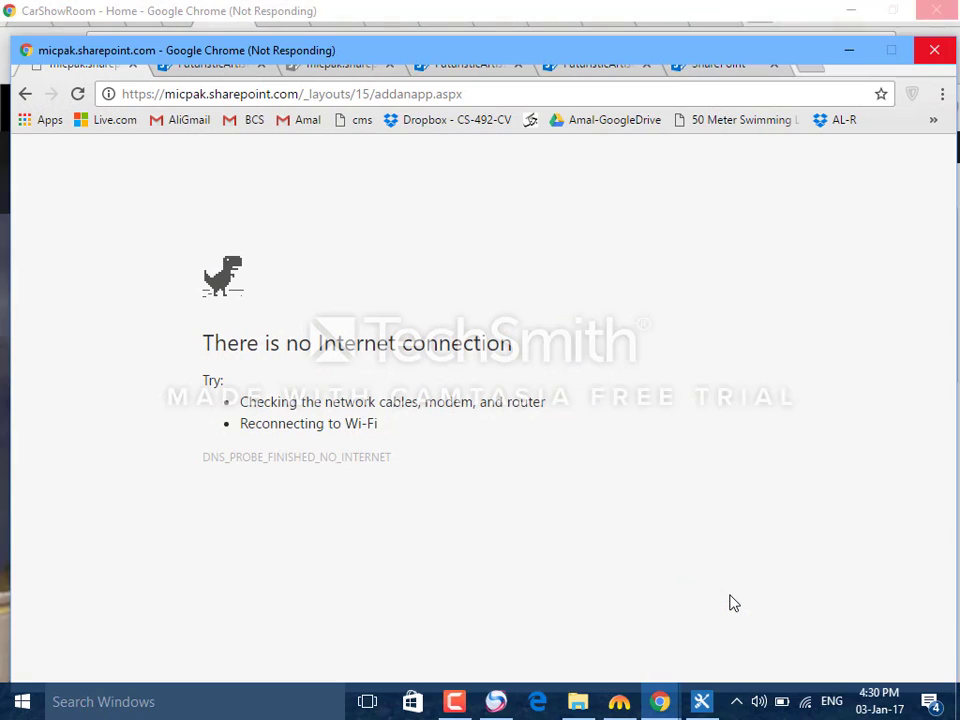
Step: Bring up the Chrome window with the CarShowRoom site, switch to SharePoint Designer, and dismiss its web server warning
{"action": "mouse_move", "coordinate": [660, 700]}
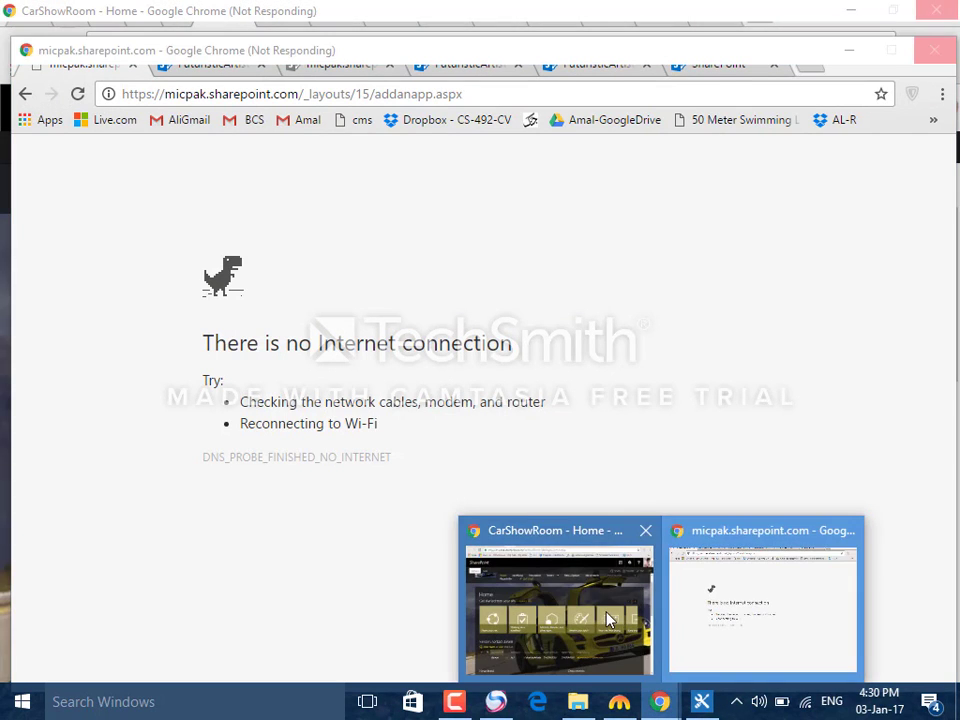
{"action": "left_click", "coordinate": [610, 621]}
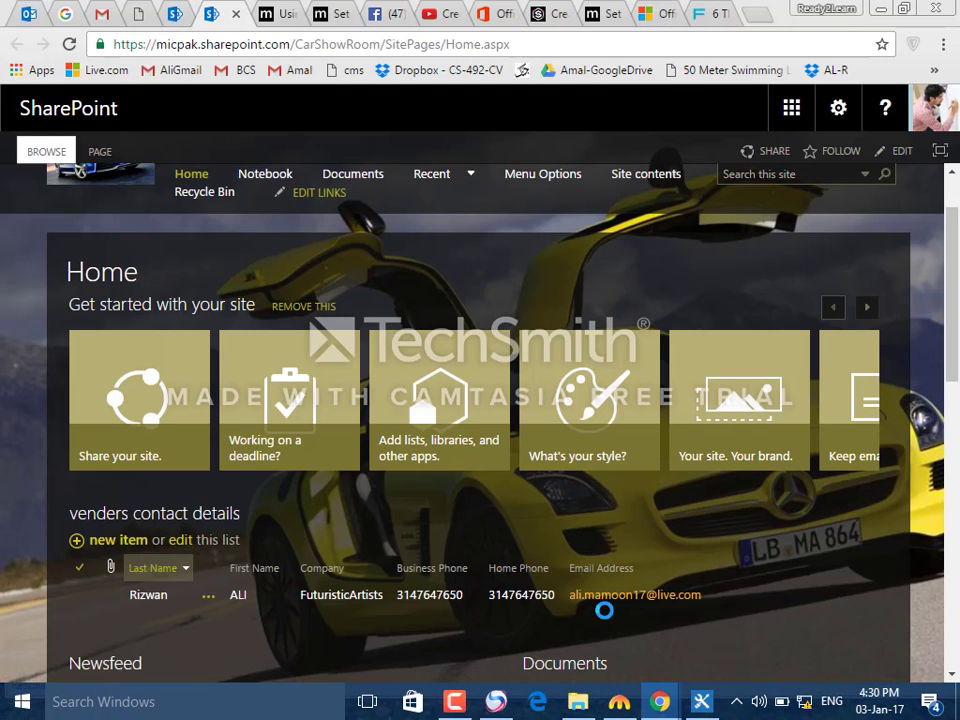
{"action": "left_click", "coordinate": [701, 701]}
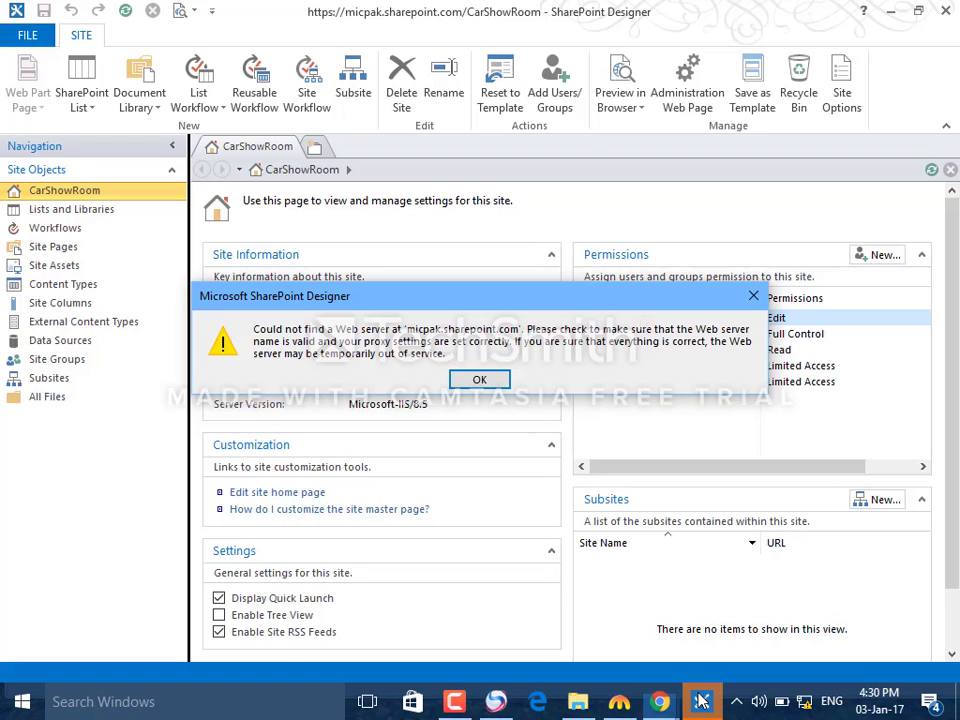
{"action": "left_click", "coordinate": [486, 381]}
Step: View the available Wi-Fi networks and pause the Camtasia recording
{"action": "mouse_move", "coordinate": [664, 700]}
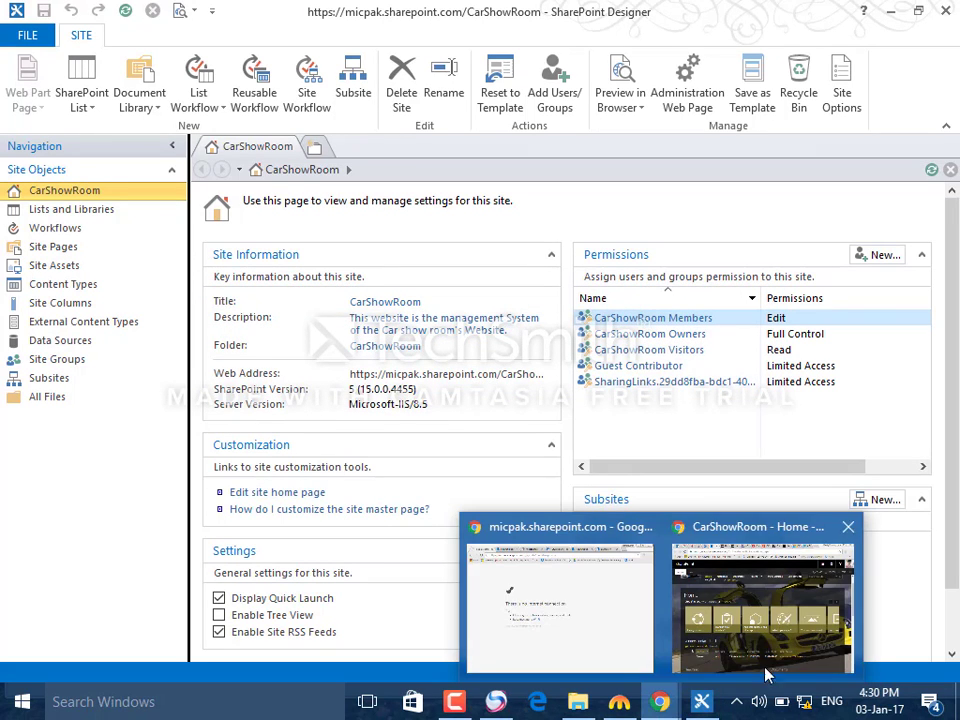
{"action": "left_click", "coordinate": [806, 702]}
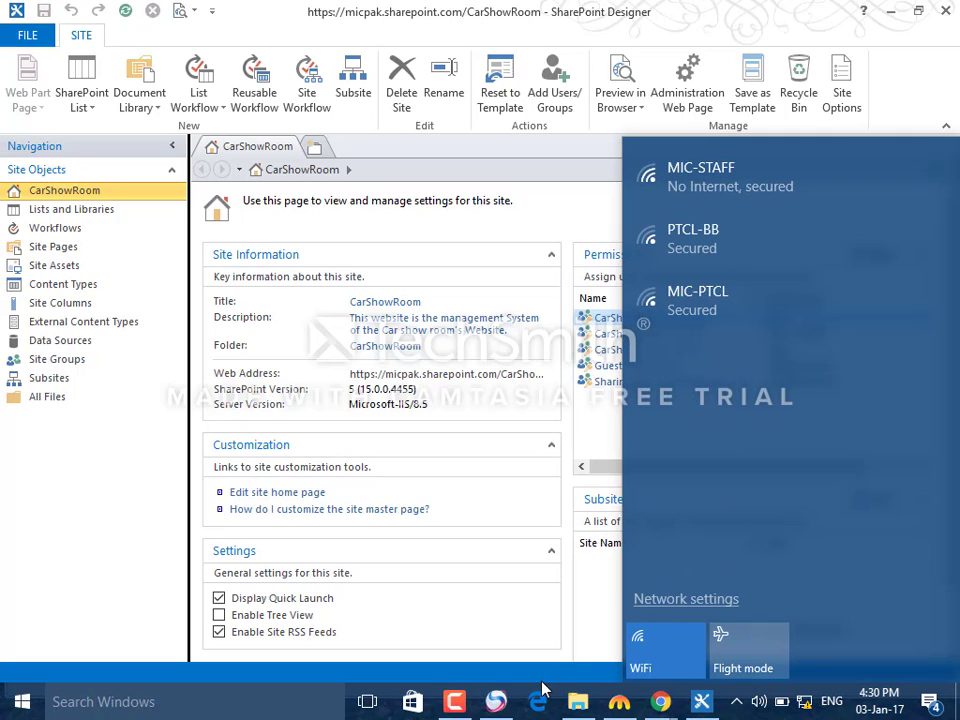
{"action": "left_click", "coordinate": [454, 701]}
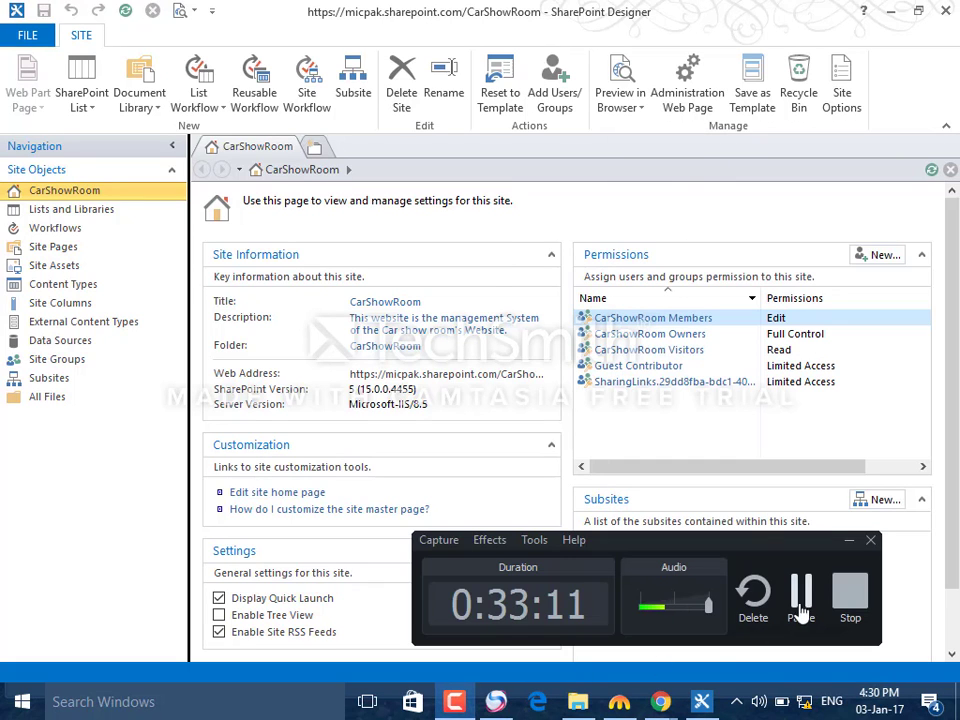
{"action": "left_click", "coordinate": [800, 593]}
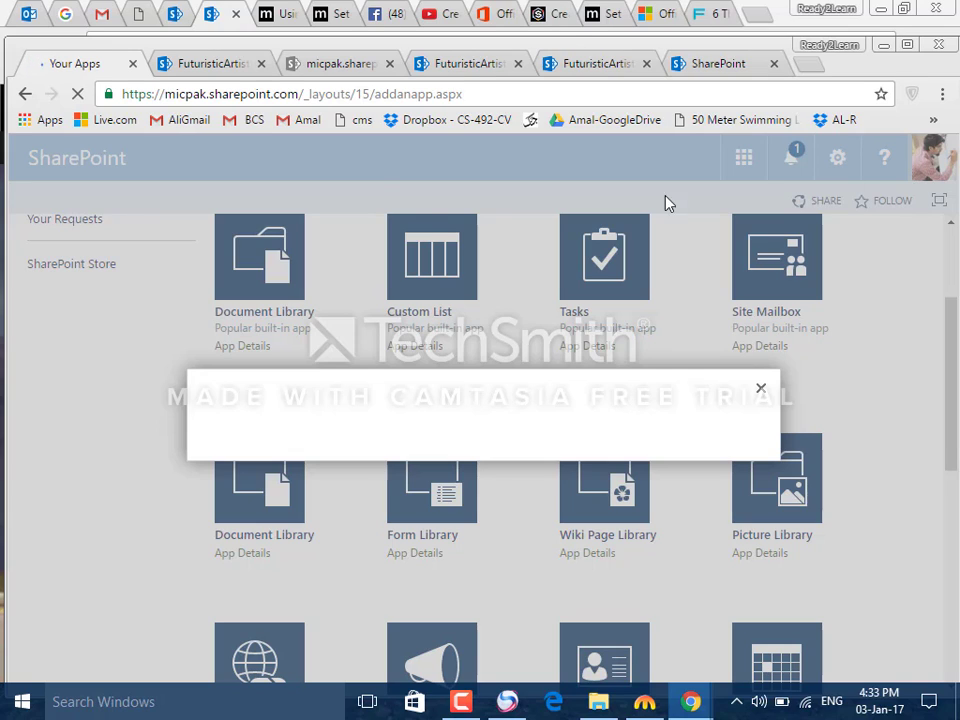
Step: Compare the SharePoint start page with the CarShowRoom home page, viewing its vendor contacts, newsfeed and documents
{"action": "left_click", "coordinate": [208, 26]}
{"action": "left_click", "coordinate": [175, 13]}
{"action": "scroll", "coordinate": [514, 242], "scroll_direction": "up", "scroll_amount": 1}
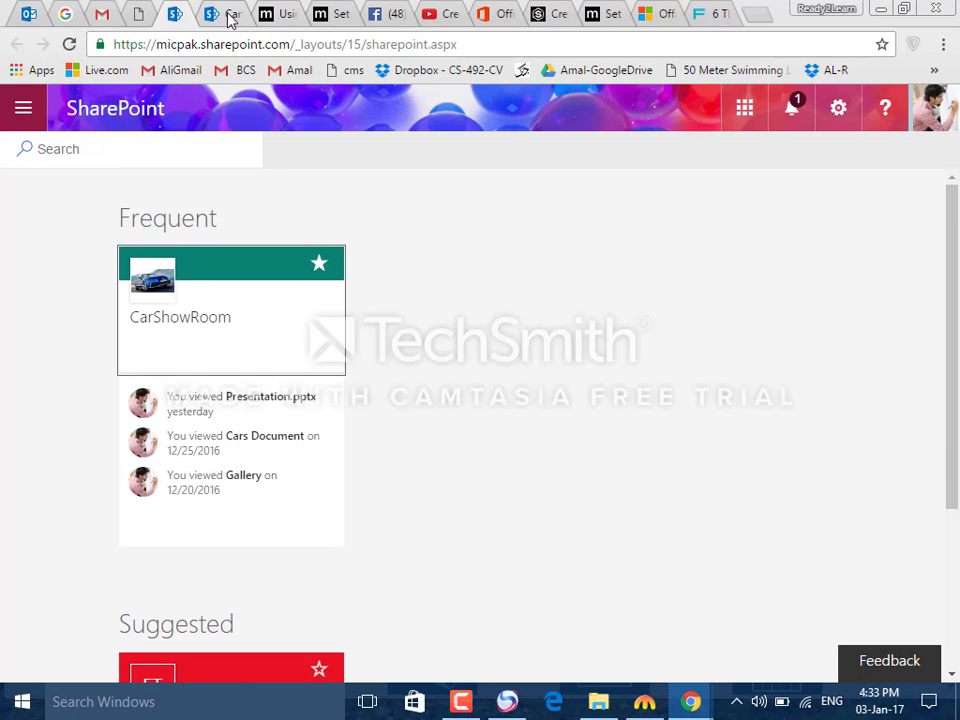
{"action": "left_click", "coordinate": [228, 15]}
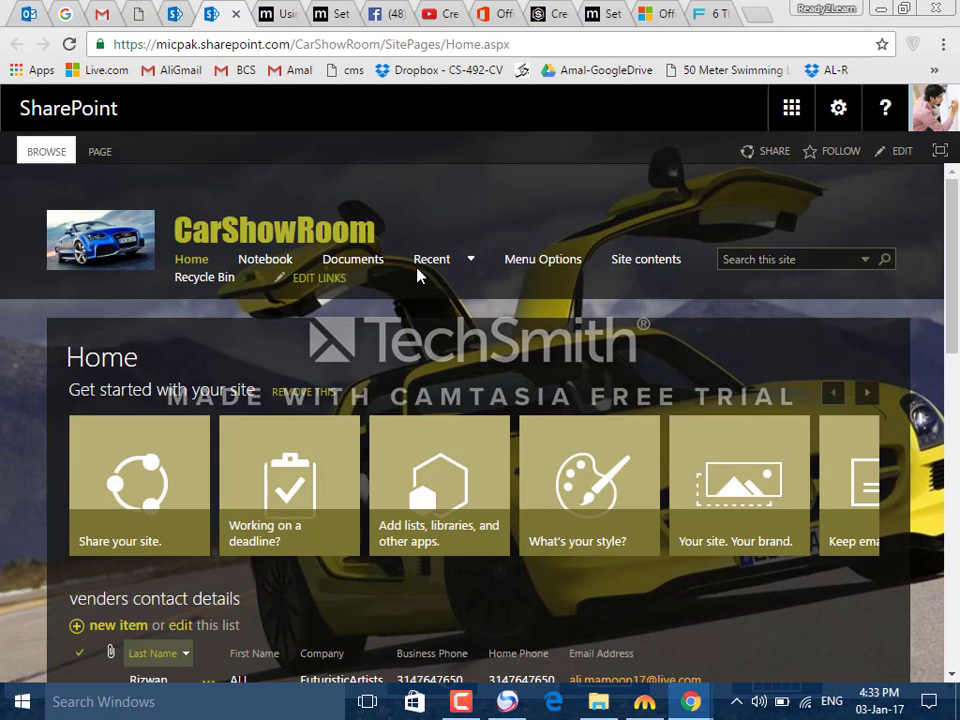
{"action": "scroll", "coordinate": [300, 330], "scroll_direction": "down", "scroll_amount": 3}
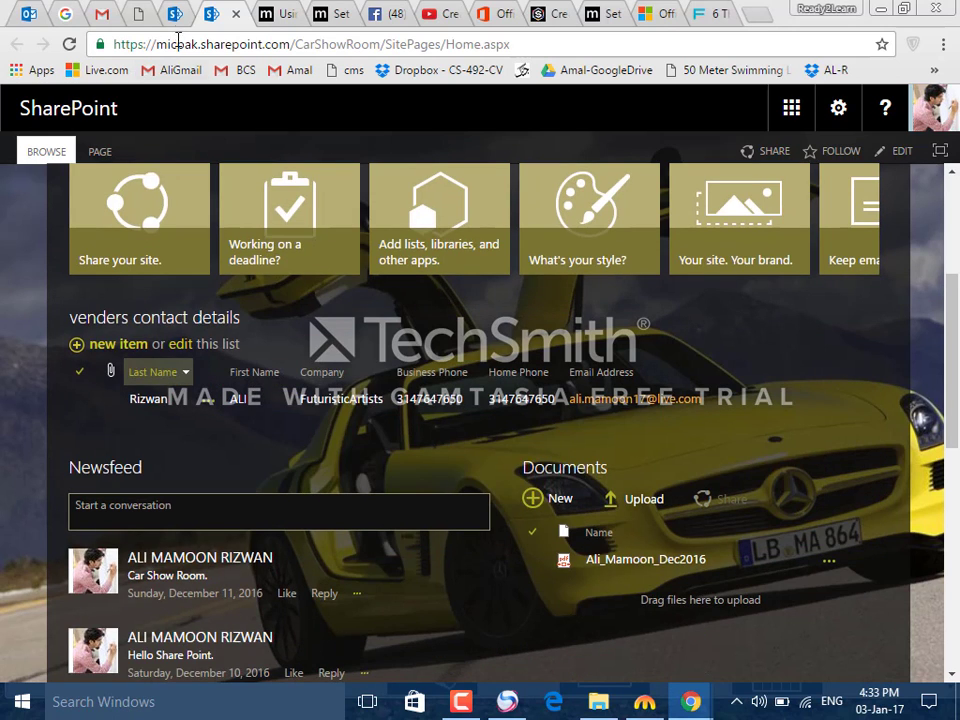
{"action": "left_click", "coordinate": [175, 15]}
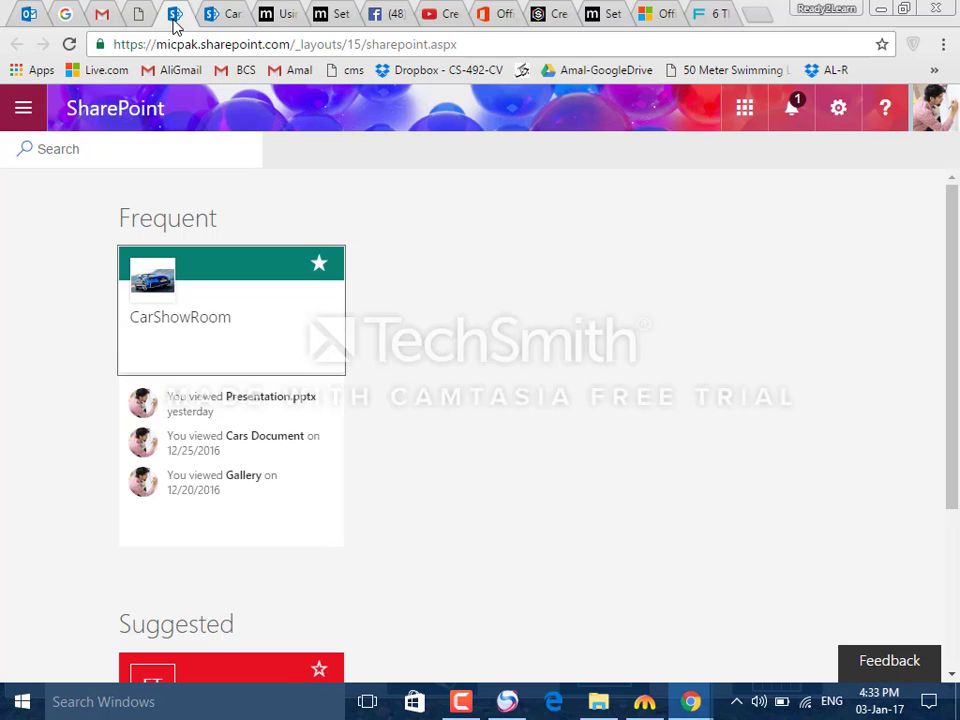
{"action": "left_click", "coordinate": [215, 14]}
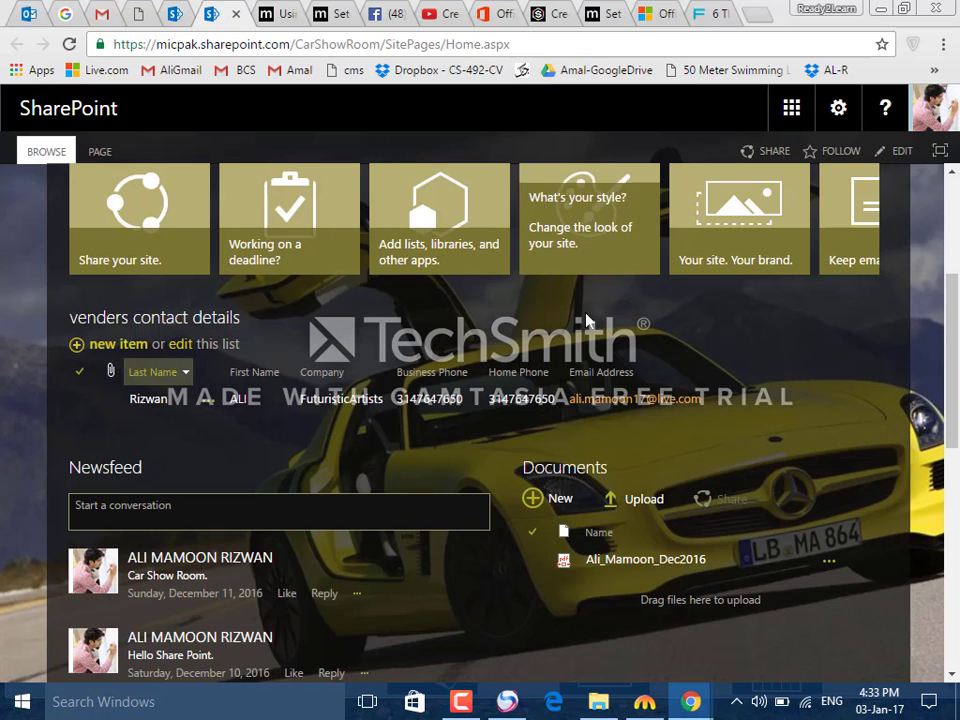
Step: Return to the Your Apps window and create a custom list named Admission Info
{"action": "left_click", "coordinate": [880, 10]}
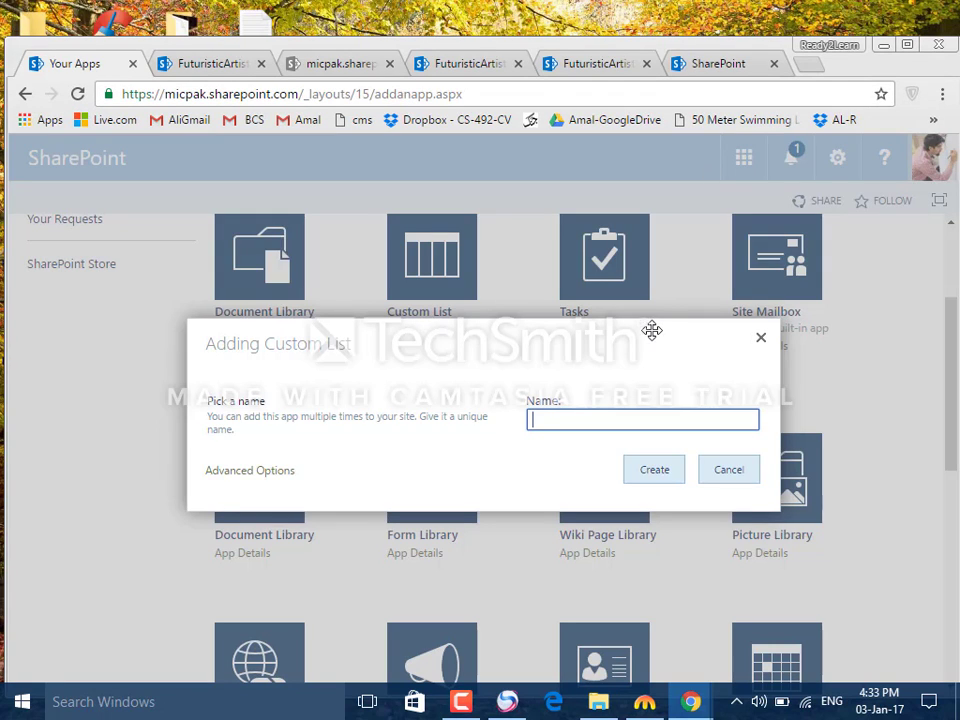
{"action": "left_click", "coordinate": [561, 416]}
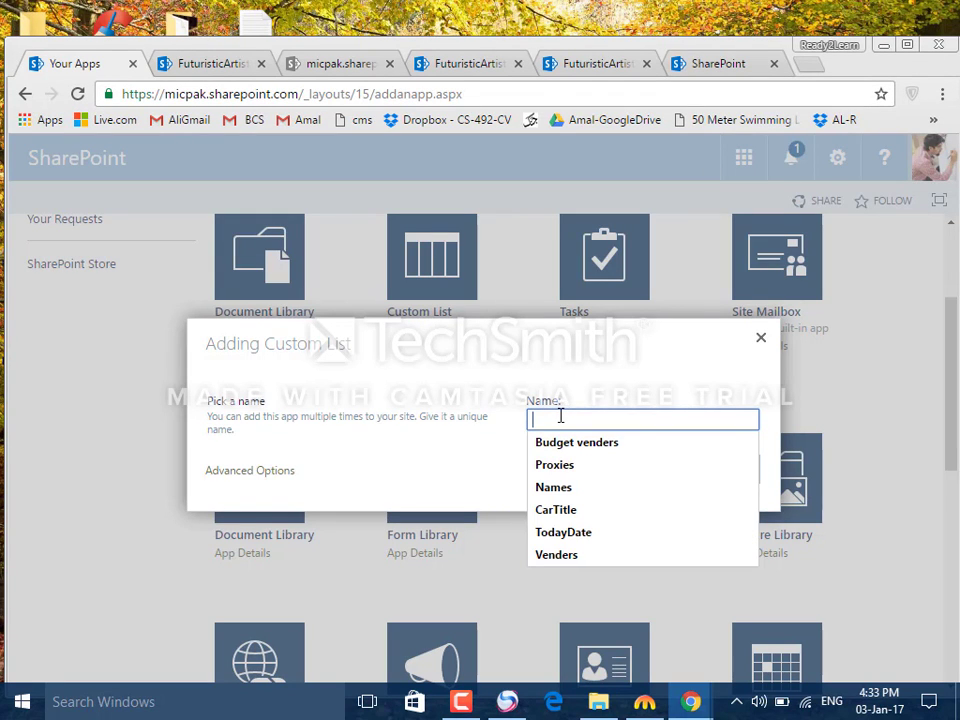
{"action": "type", "text": "A"}
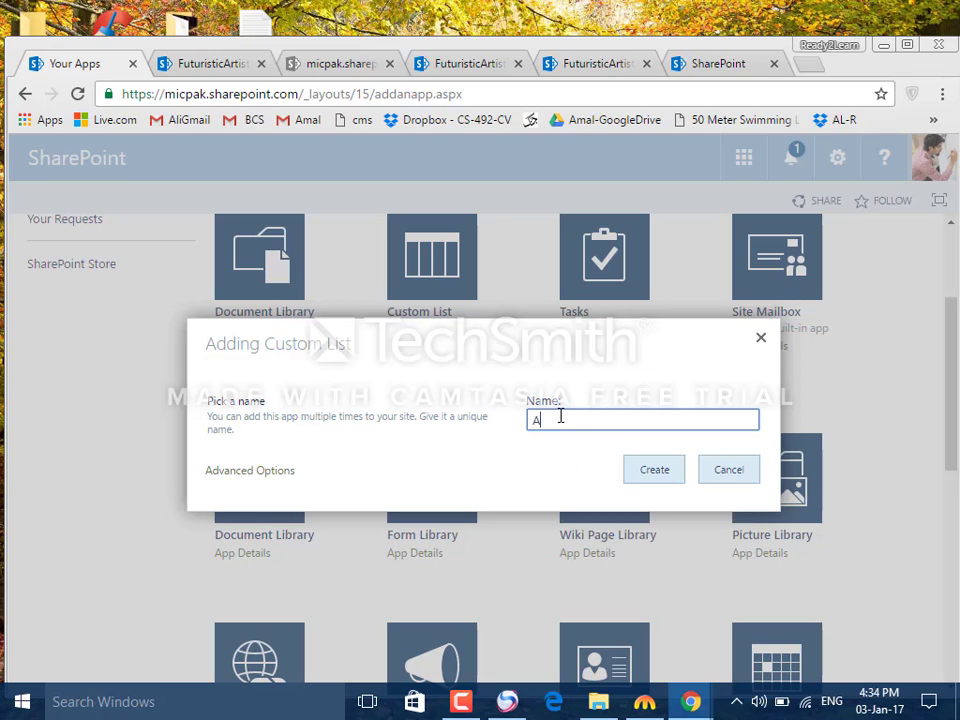
{"action": "type", "text": "dmission data"}
{"action": "key", "text": "BackSpace"}
{"action": "key", "text": "BackSpace"}
{"action": "key", "text": "BackSpace"}
{"action": "key", "text": "BackSpace"}
{"action": "type", "text": "Info"}
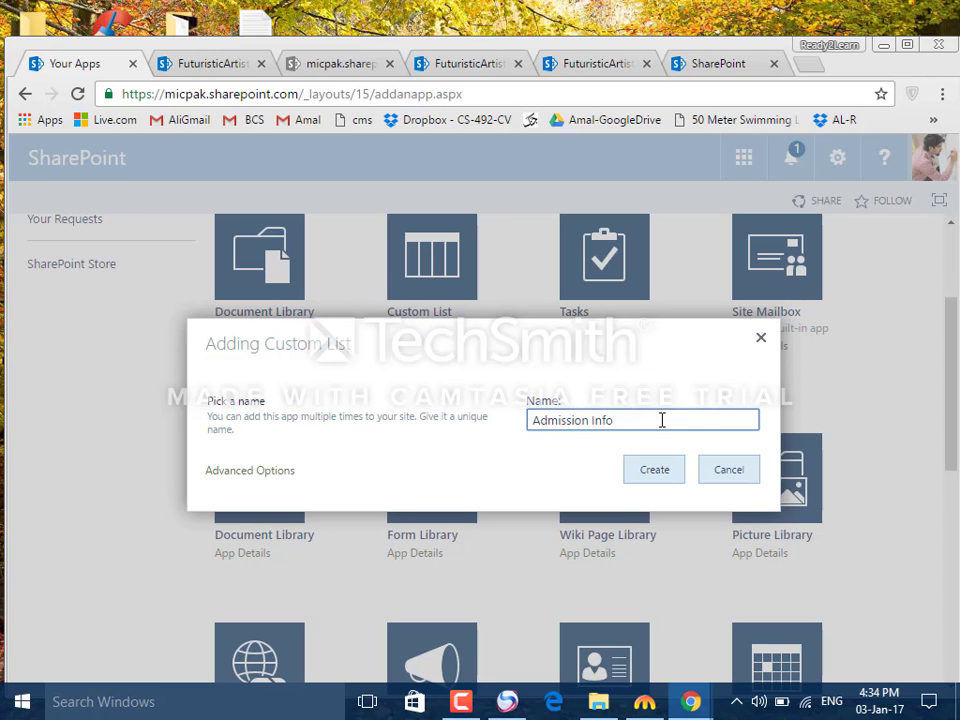
{"action": "left_click", "coordinate": [675, 469]}
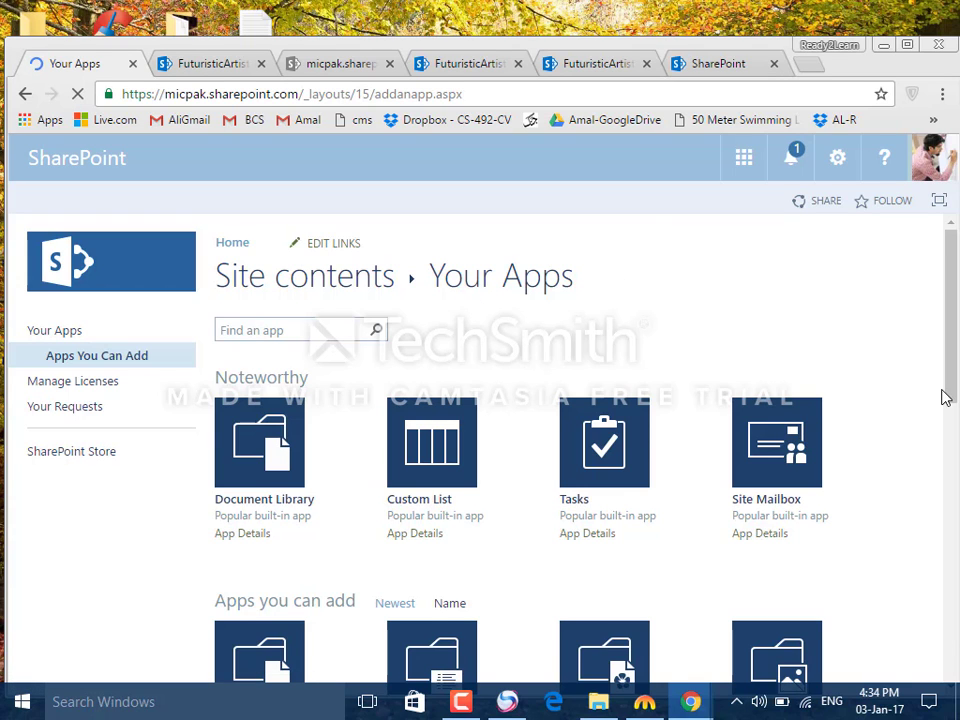
{"action": "scroll", "coordinate": [941, 396], "scroll_direction": "down", "scroll_amount": 10}
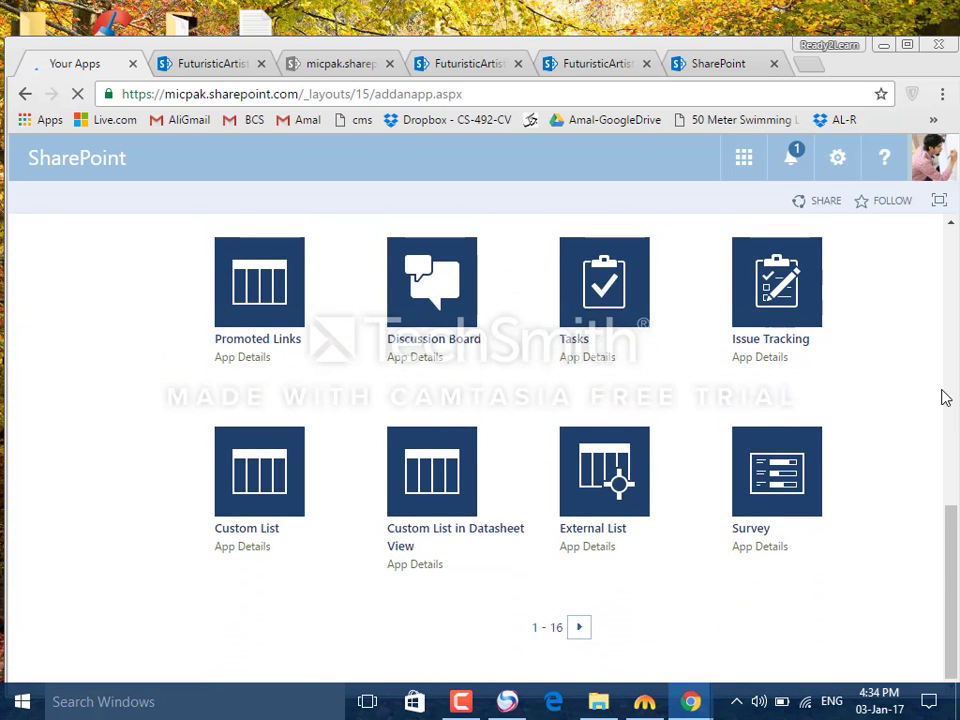
{"action": "scroll", "coordinate": [945, 397], "scroll_direction": "up", "scroll_amount": 10}
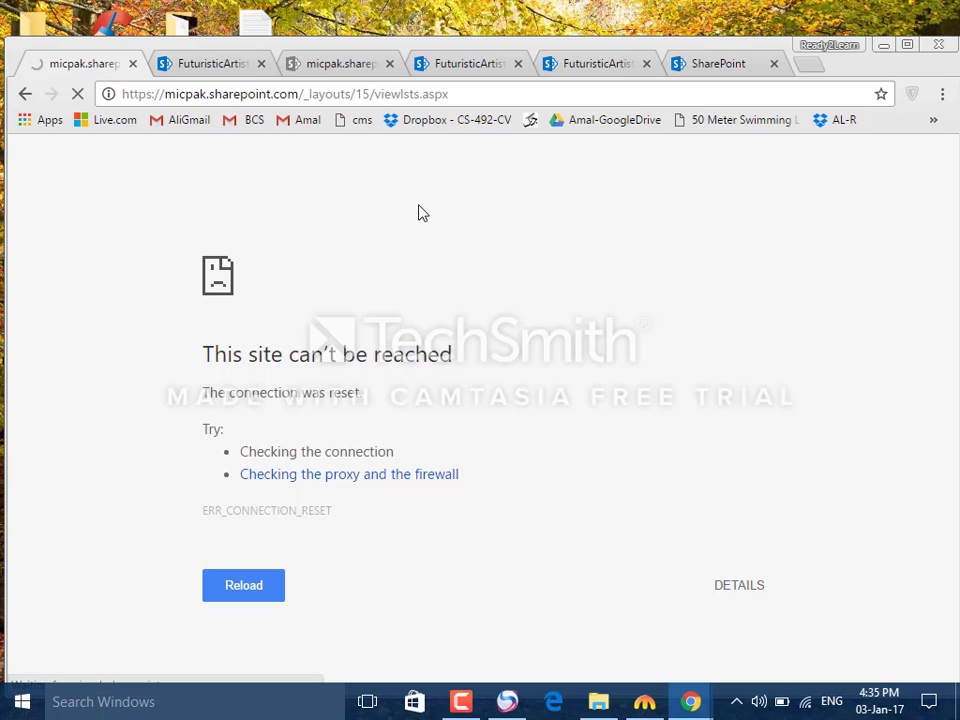
{"action": "left_click", "coordinate": [460, 701]}
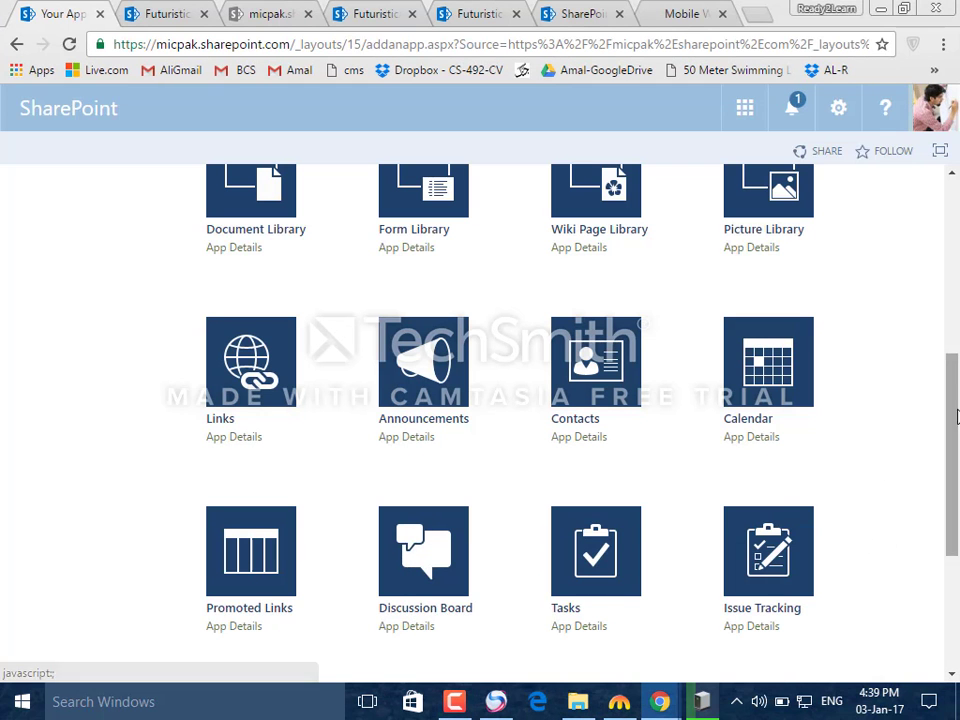
Step: Request the team site's Add an app page again from the Your Apps page
{"action": "scroll", "coordinate": [840, 462], "scroll_direction": "up", "scroll_amount": 2}
{"action": "scroll", "coordinate": [846, 456], "scroll_direction": "up", "scroll_amount": 3}
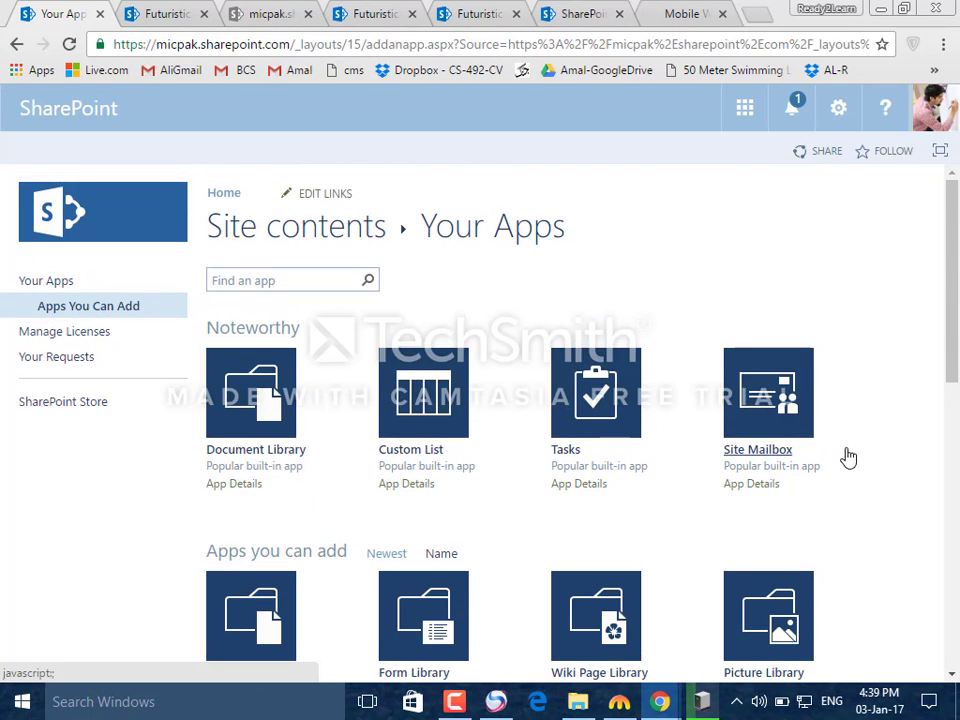
{"action": "left_click", "coordinate": [838, 110]}
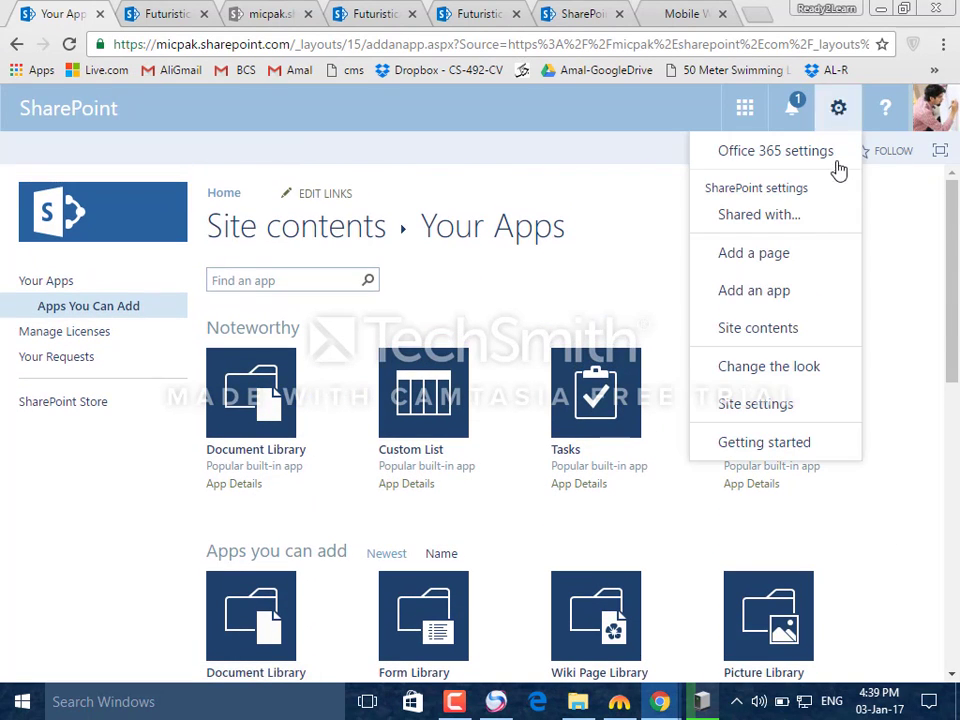
{"action": "left_click", "coordinate": [806, 289]}
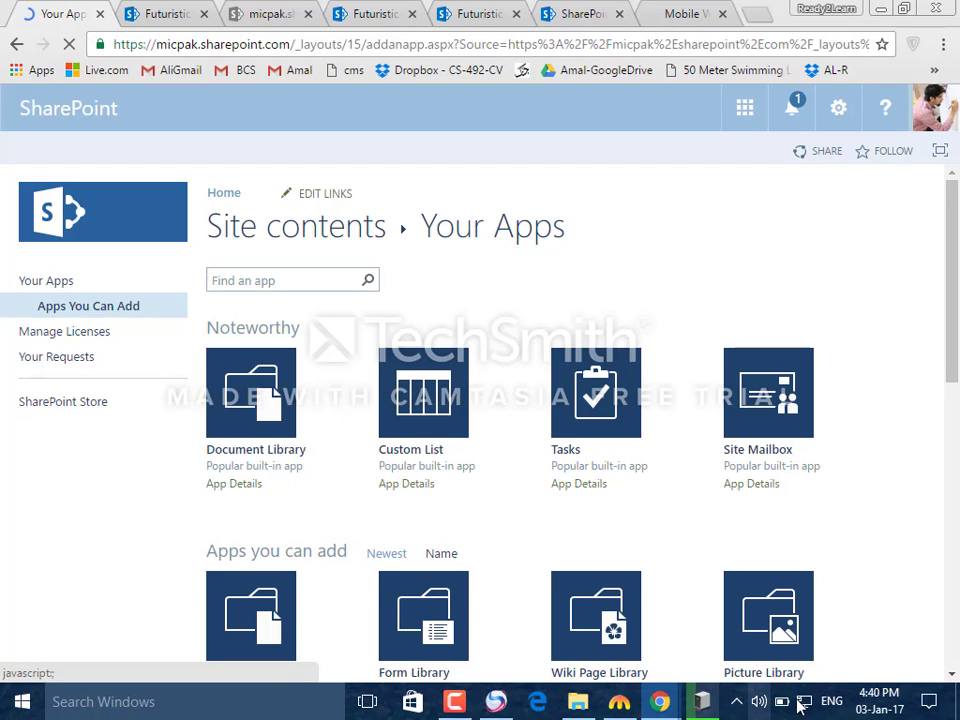
Step: Check the status of the network connections and turn on flight mode
{"action": "mouse_move", "coordinate": [797, 708]}
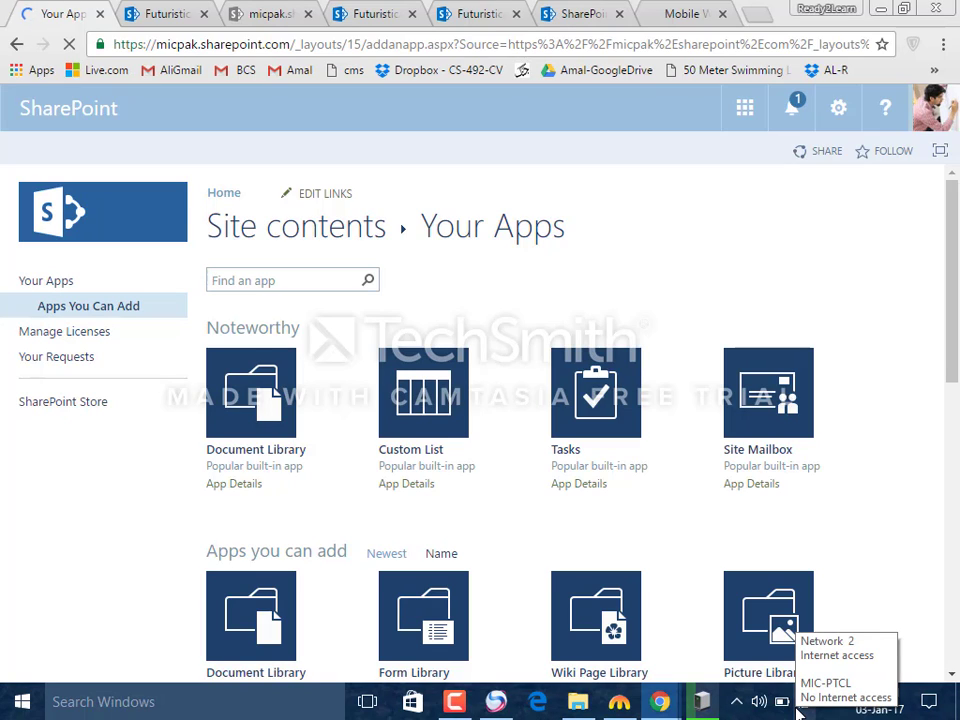
{"action": "key", "text": "XF86RFKill"}
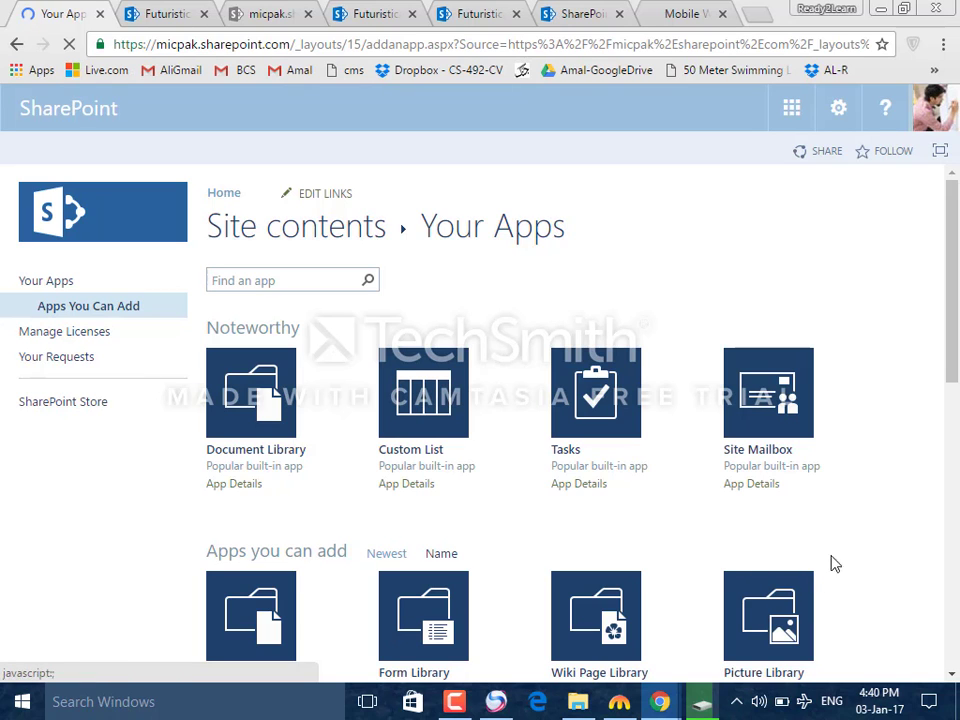
Step: Look through the apps that can be added and open the Add an app page again
{"action": "scroll", "coordinate": [874, 506], "scroll_direction": "down", "scroll_amount": 3}
{"action": "scroll", "coordinate": [874, 506], "scroll_direction": "down", "scroll_amount": 5}
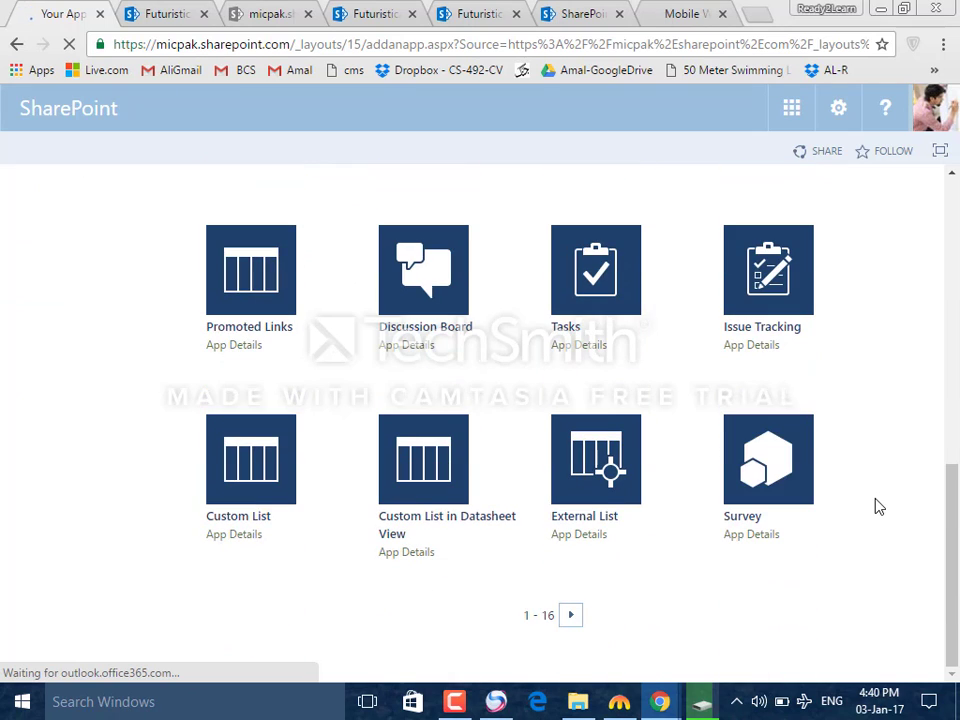
{"action": "scroll", "coordinate": [874, 506], "scroll_direction": "up", "scroll_amount": 2}
{"action": "scroll", "coordinate": [874, 506], "scroll_direction": "down", "scroll_amount": 2}
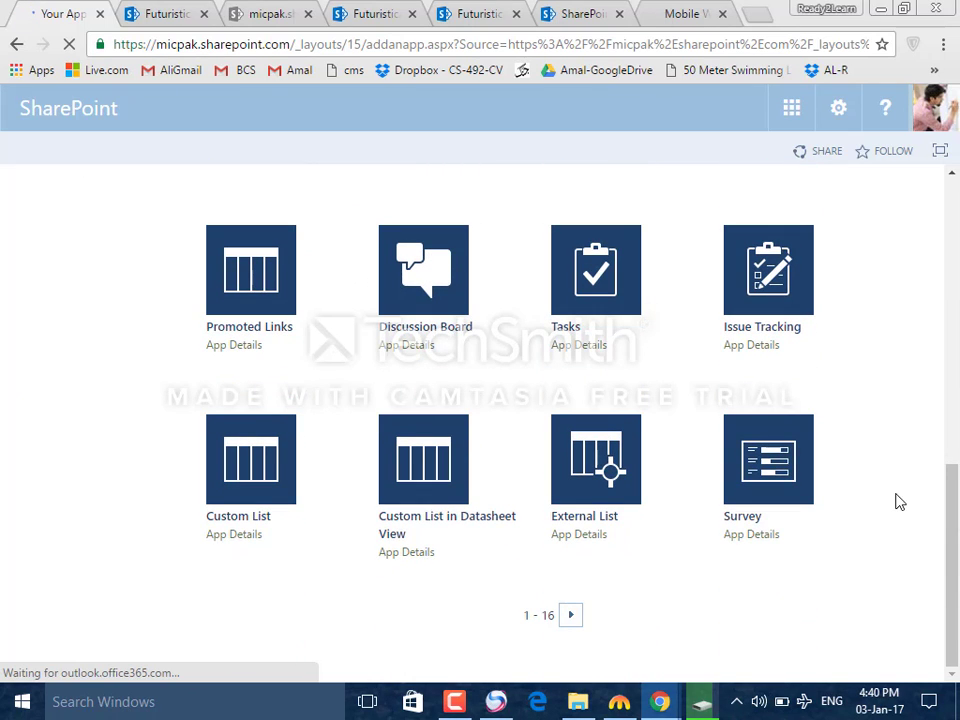
{"action": "scroll", "coordinate": [904, 497], "scroll_direction": "up", "scroll_amount": 8}
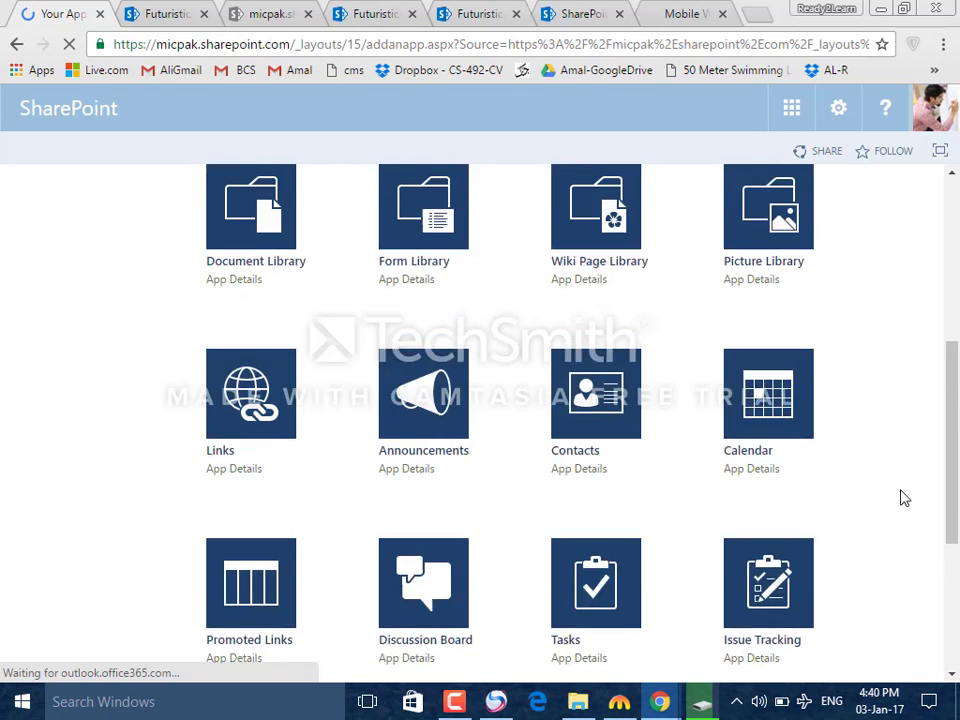
{"action": "left_click", "coordinate": [838, 112]}
{"action": "left_click", "coordinate": [790, 300]}
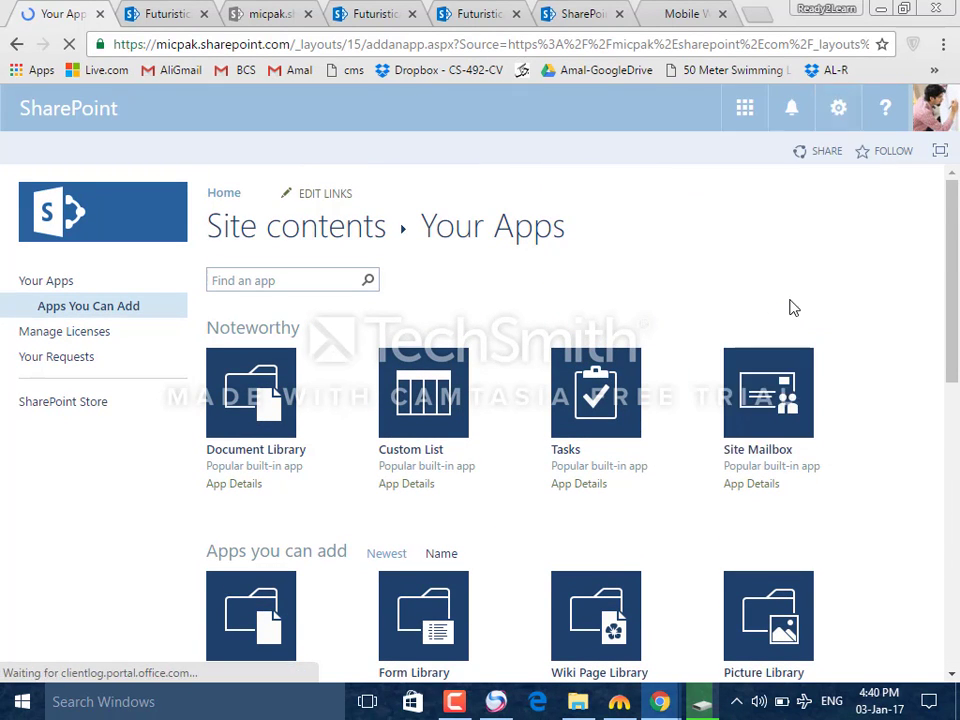
Step: Try to add a Custom List app and look over the app list while the page loads
{"action": "left_click", "coordinate": [406, 452]}
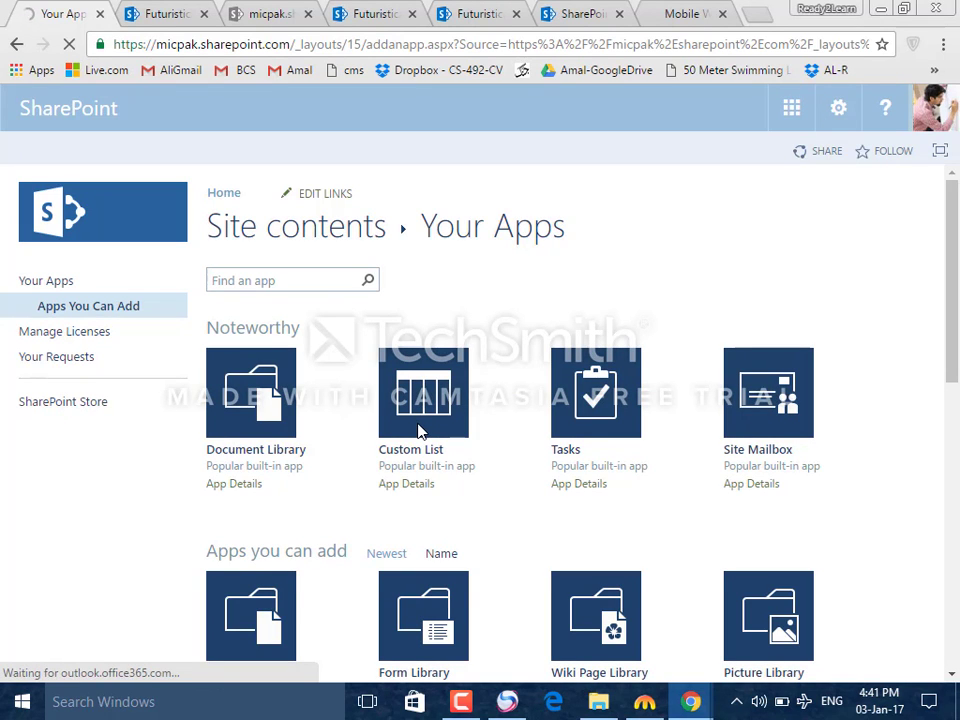
{"action": "scroll", "coordinate": [913, 546], "scroll_direction": "down", "scroll_amount": 10}
{"action": "scroll", "coordinate": [895, 547], "scroll_direction": "up", "scroll_amount": 10}
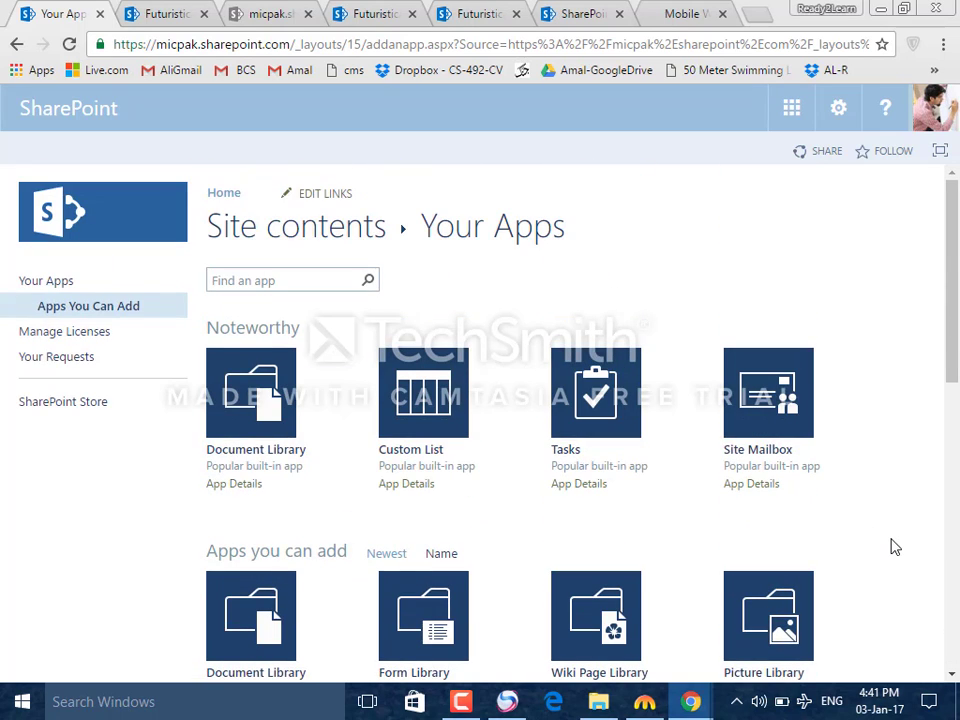
Step: Reload the Gallery library's thumbnails page in its own tab and confirm the reload
{"action": "left_click", "coordinate": [155, 16]}
{"action": "left_click", "coordinate": [70, 44]}
{"action": "left_click", "coordinate": [72, 14]}
{"action": "key", "text": "ctrl+Tab"}
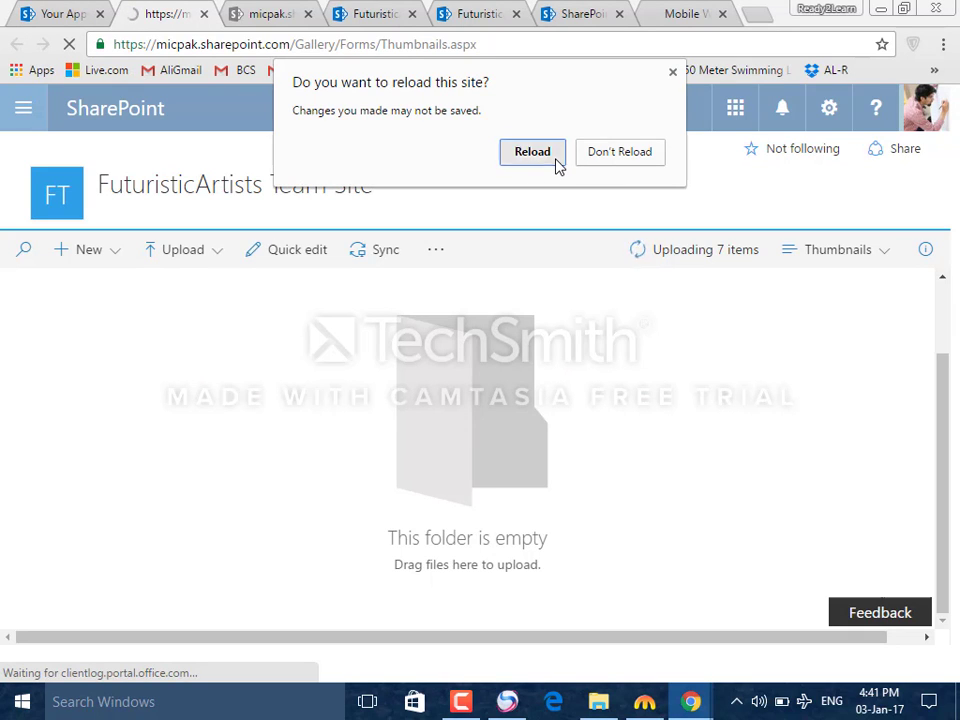
{"action": "left_click", "coordinate": [555, 158]}
Step: Return to the Your Apps page and create a custom list named Admissions
{"action": "left_click", "coordinate": [88, 14]}
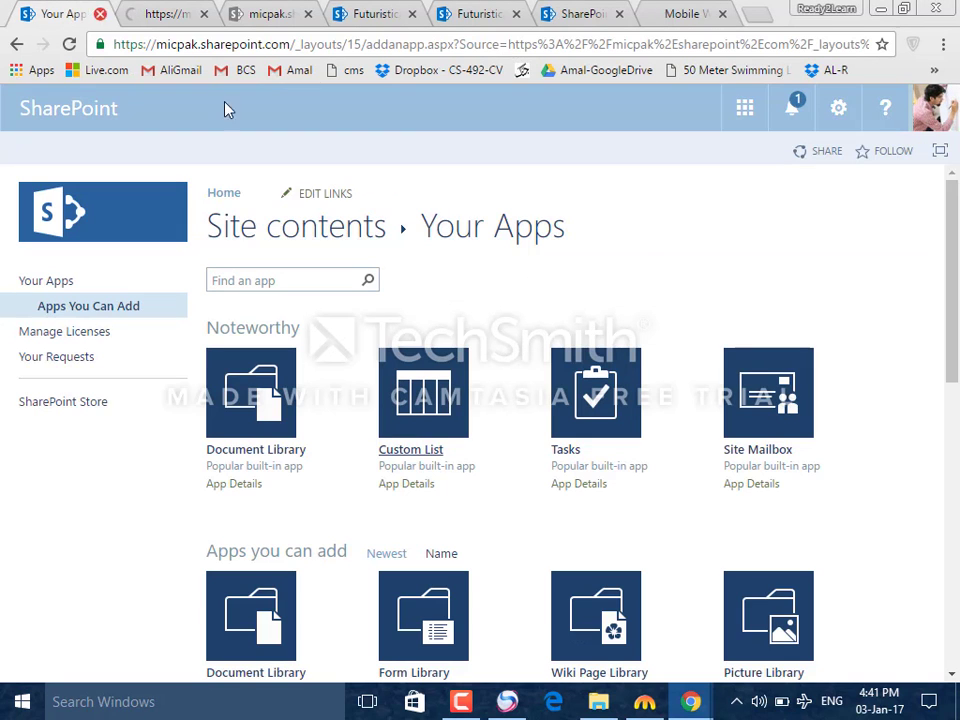
{"action": "left_click", "coordinate": [418, 457]}
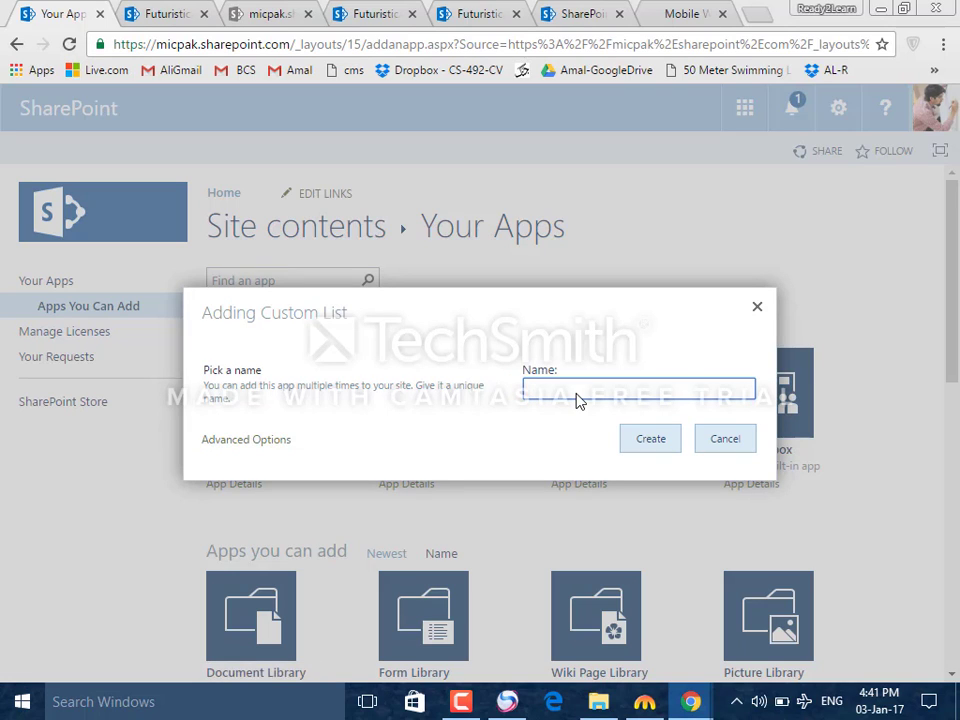
{"action": "type", "text": "Admissions"}
{"action": "left_click", "coordinate": [680, 450]}
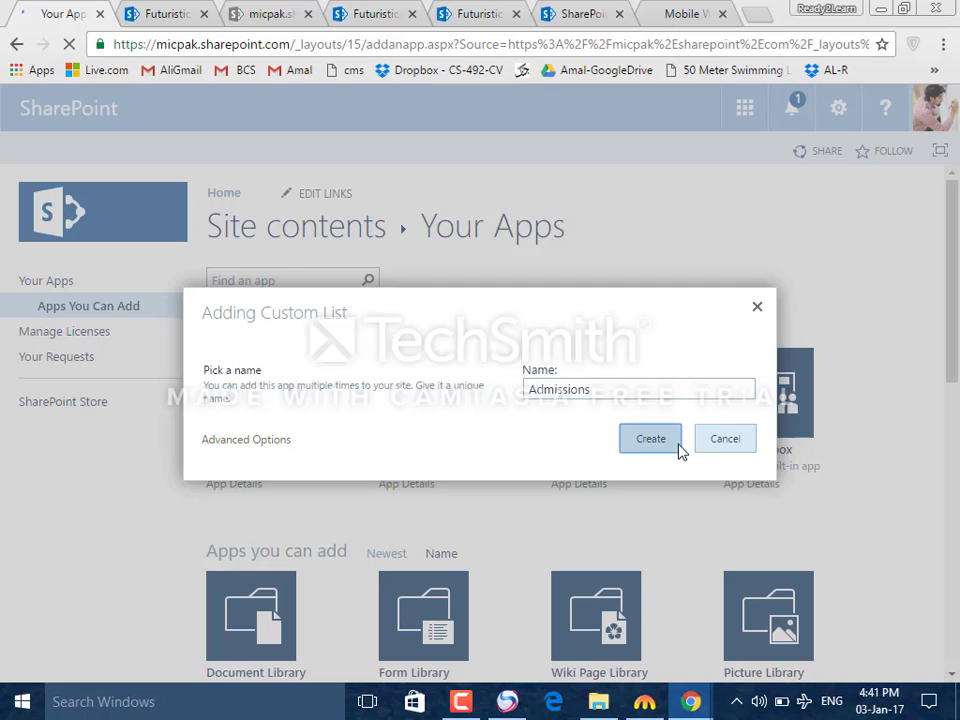
Step: Submit the new Admissions list and check the computer's network connections while the page loads
{"action": "left_click", "coordinate": [676, 444]}
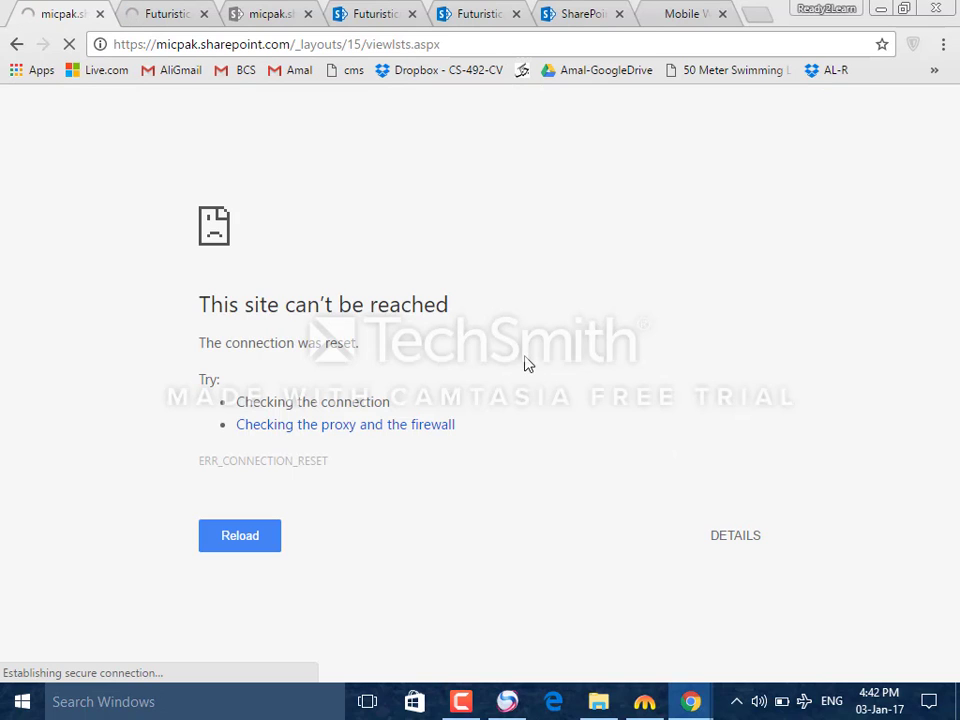
{"action": "mouse_move", "coordinate": [799, 706]}
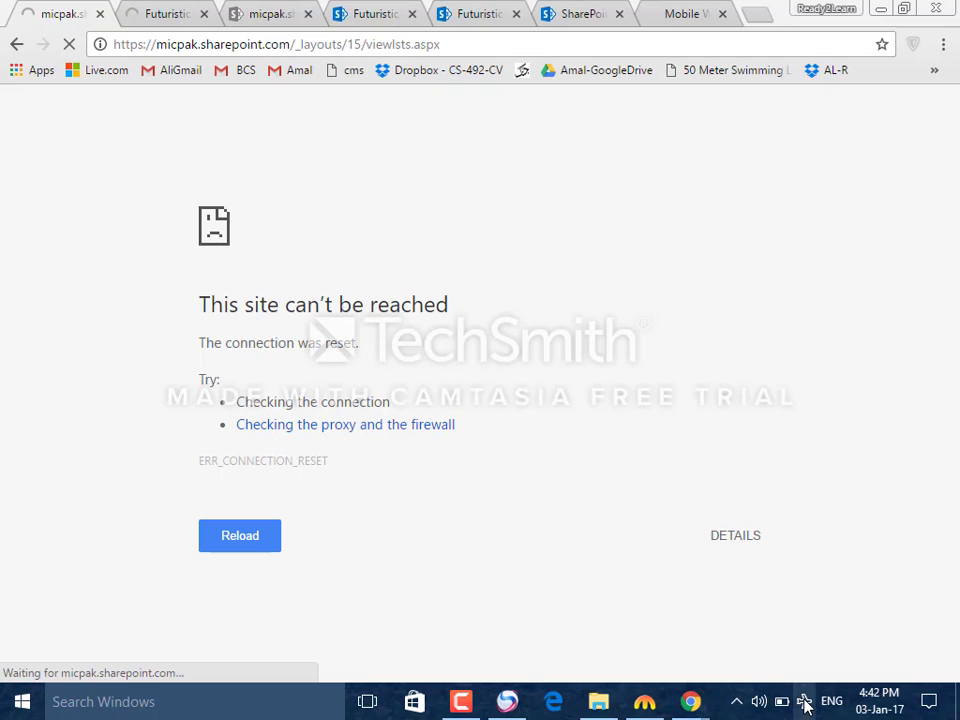
{"action": "left_click", "coordinate": [804, 703]}
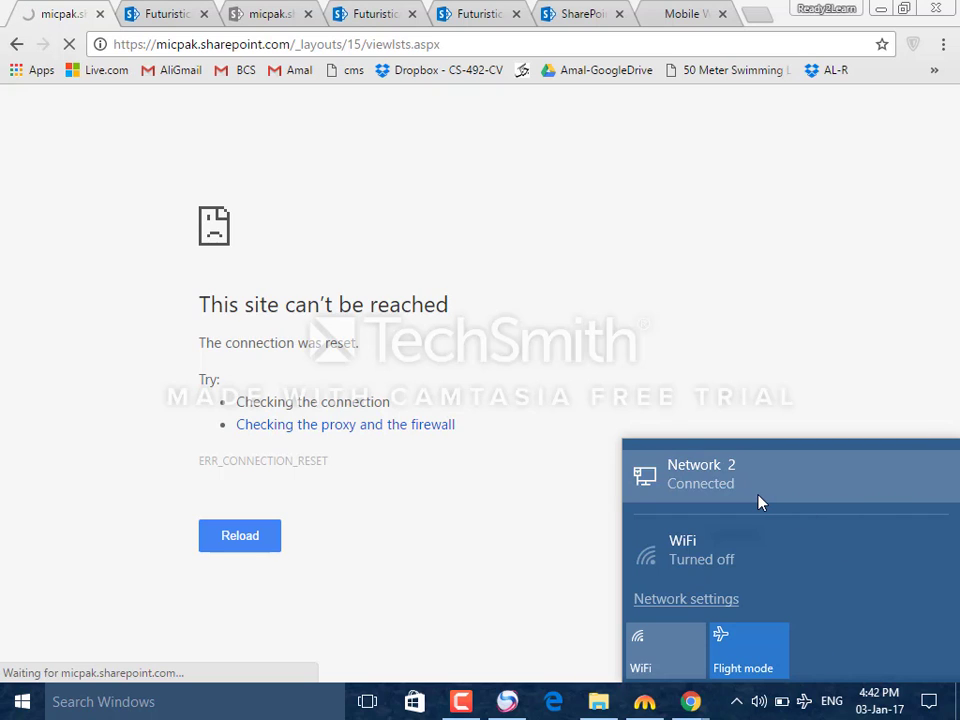
{"action": "left_click", "coordinate": [600, 395]}
Step: Check the Gallery library page and the Ethernet settings while the site contents page keeps loading
{"action": "left_click", "coordinate": [178, 12]}
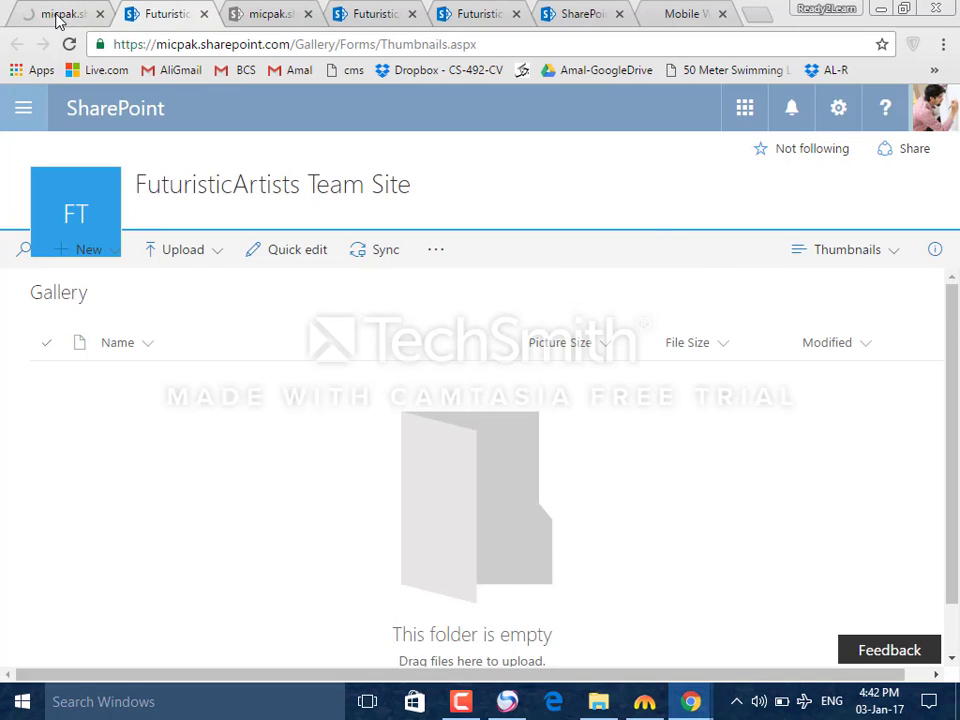
{"action": "left_click", "coordinate": [57, 16]}
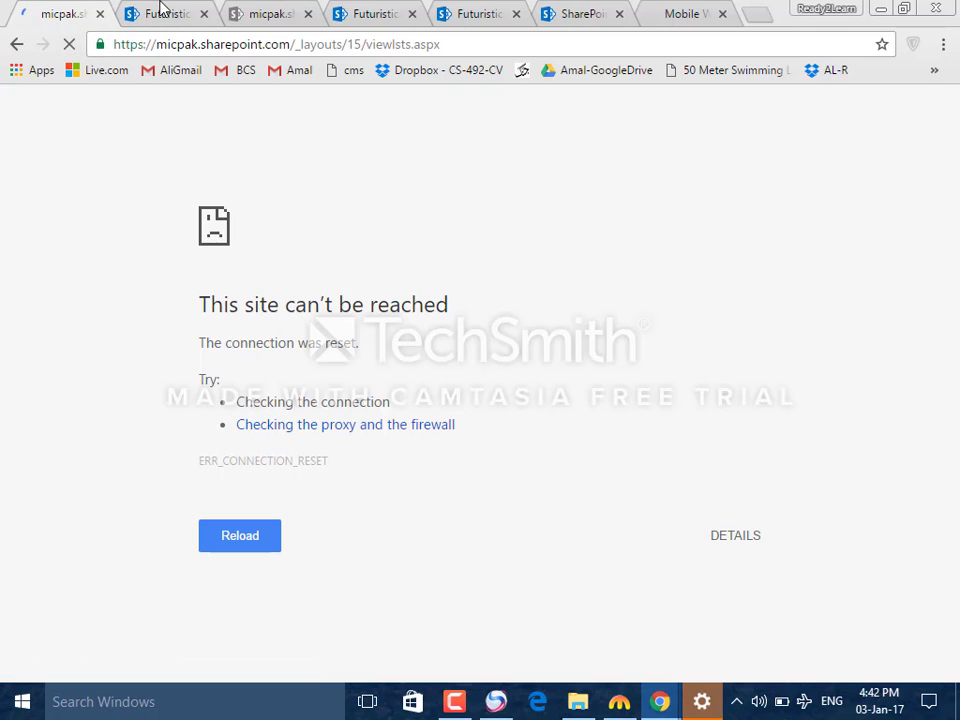
{"action": "left_click", "coordinate": [165, 14]}
{"action": "left_click", "coordinate": [71, 16]}
{"action": "left_click", "coordinate": [702, 701]}
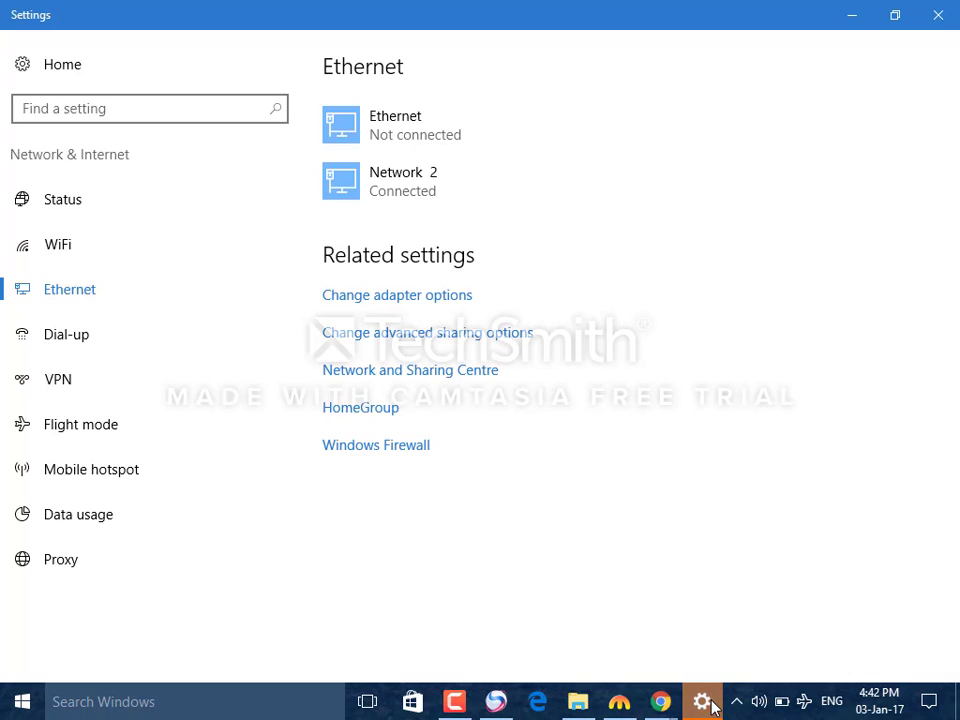
{"action": "left_click", "coordinate": [938, 14]}
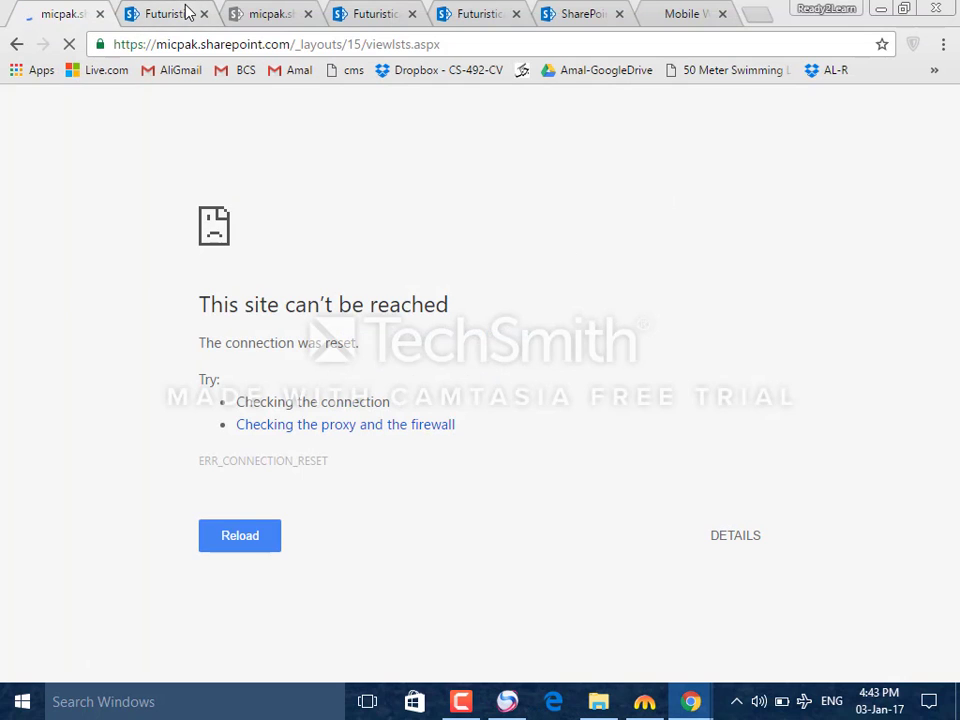
Step: Look through the open Gallery, Documents and Site Assets pages and the SharePoint start page
{"action": "left_click", "coordinate": [186, 10]}
{"action": "left_click", "coordinate": [40, 13]}
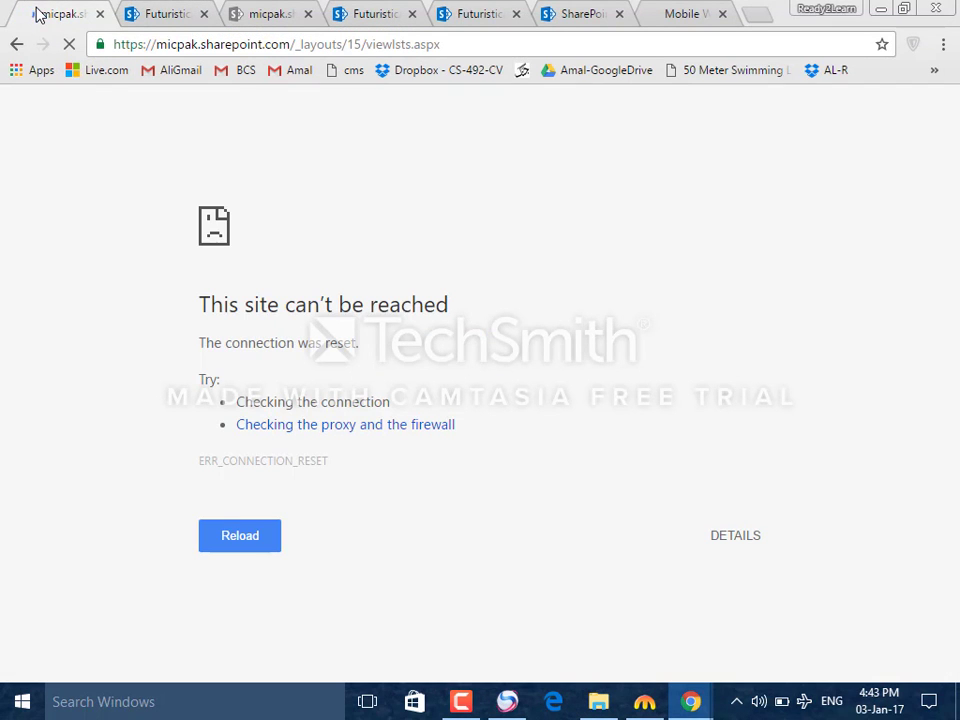
{"action": "left_click", "coordinate": [112, 10]}
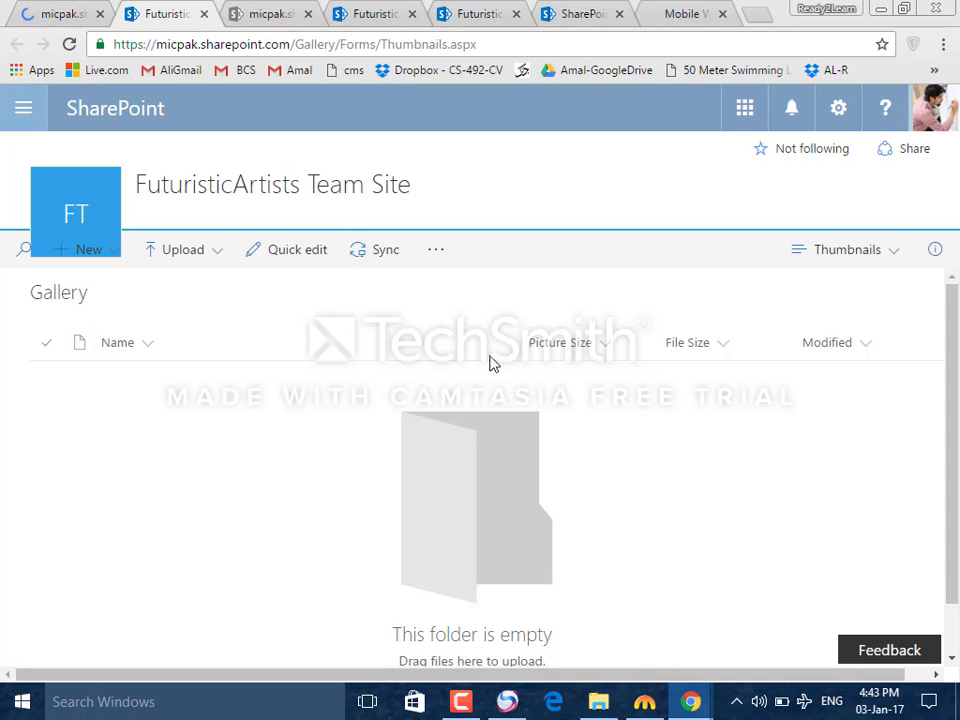
{"action": "left_click", "coordinate": [379, 11]}
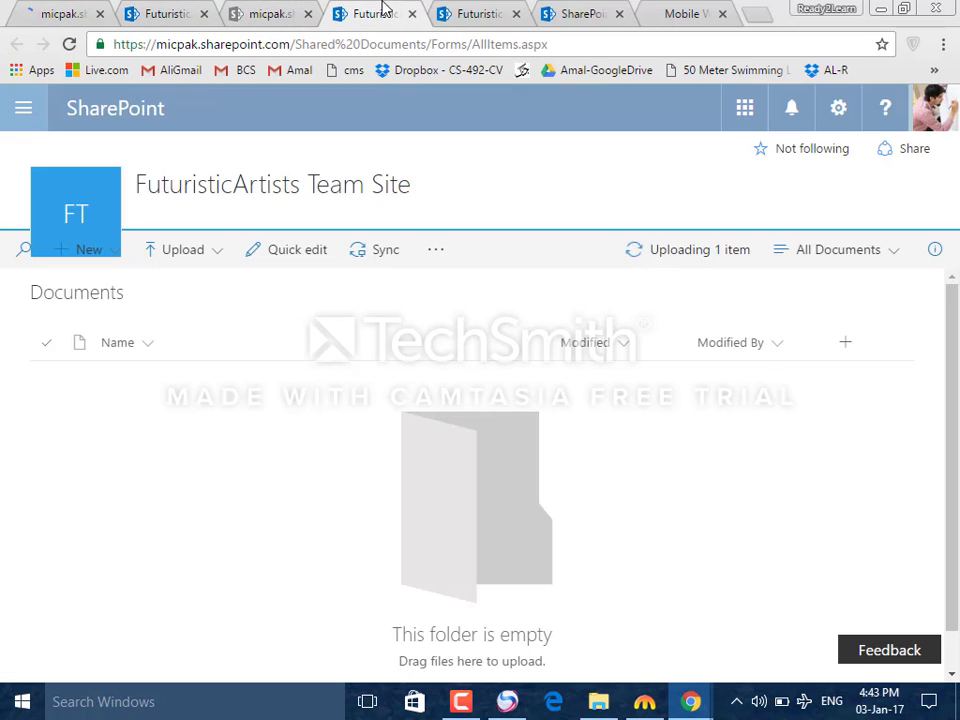
{"action": "left_click", "coordinate": [493, 20]}
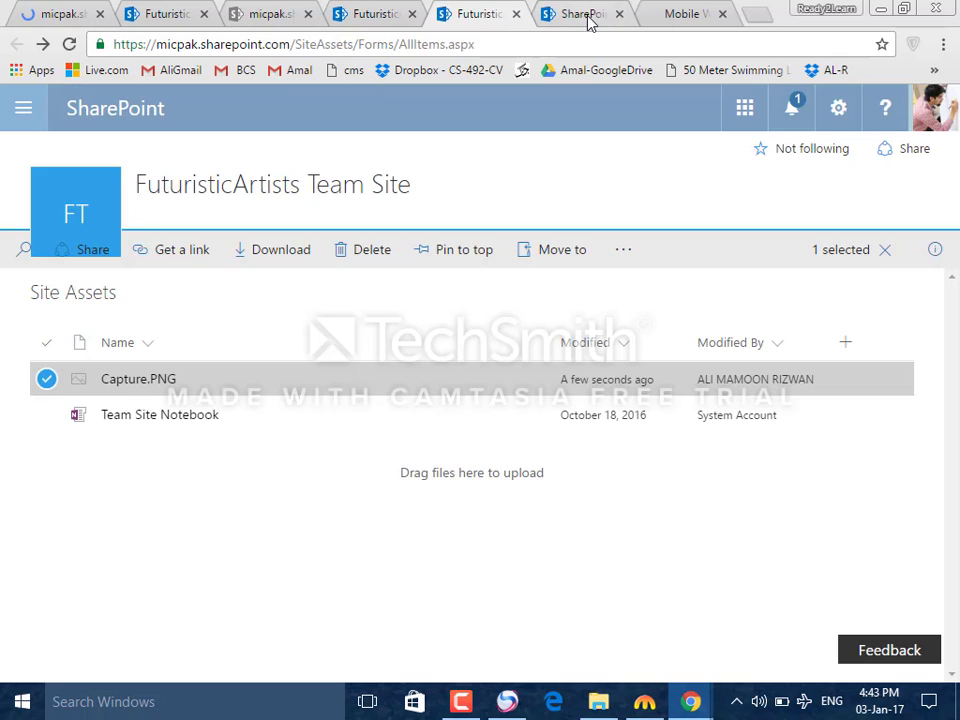
{"action": "left_click", "coordinate": [589, 20]}
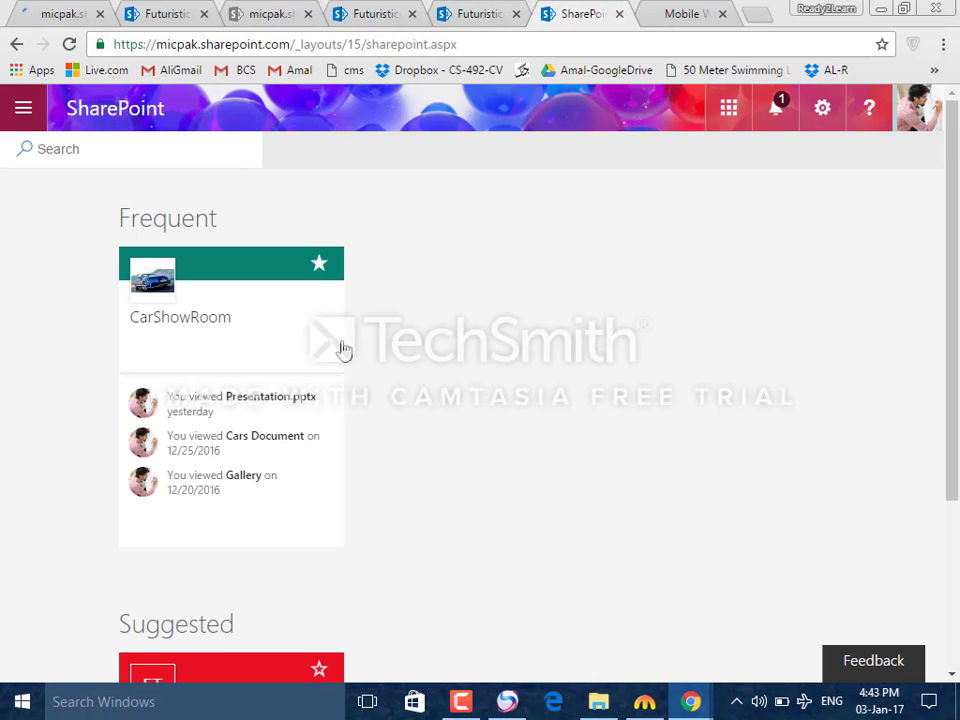
Step: Switch to the CarShowRoom site and look over its home page, from the navigation links to the picture library
{"action": "mouse_move", "coordinate": [688, 700]}
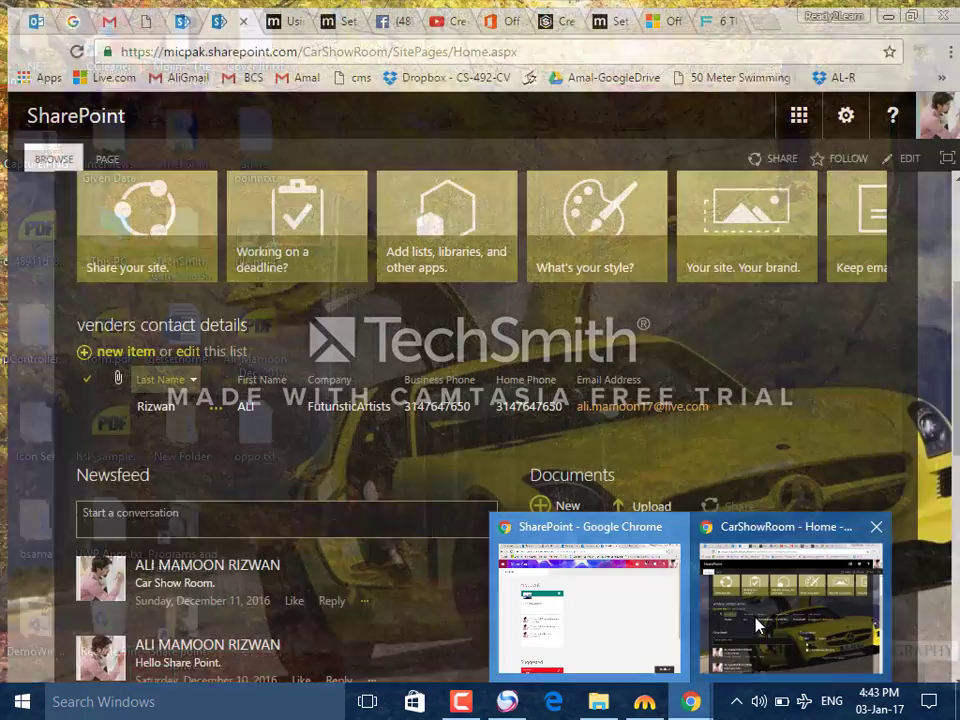
{"action": "left_click", "coordinate": [756, 626]}
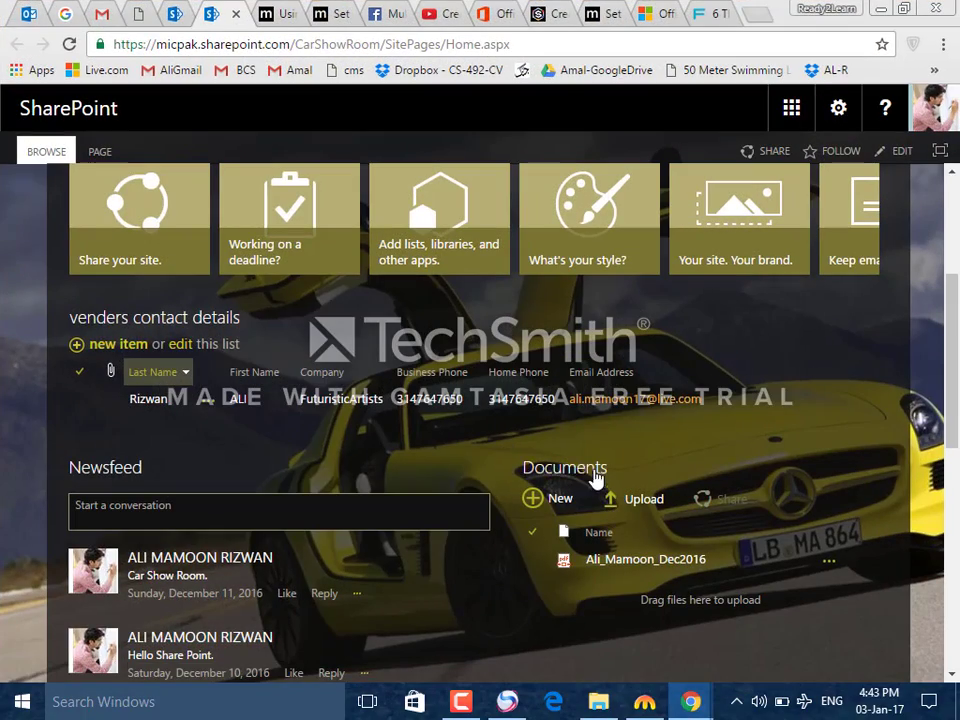
{"action": "scroll", "coordinate": [770, 428], "scroll_direction": "down", "scroll_amount": 3}
{"action": "scroll", "coordinate": [770, 428], "scroll_direction": "up", "scroll_amount": 4}
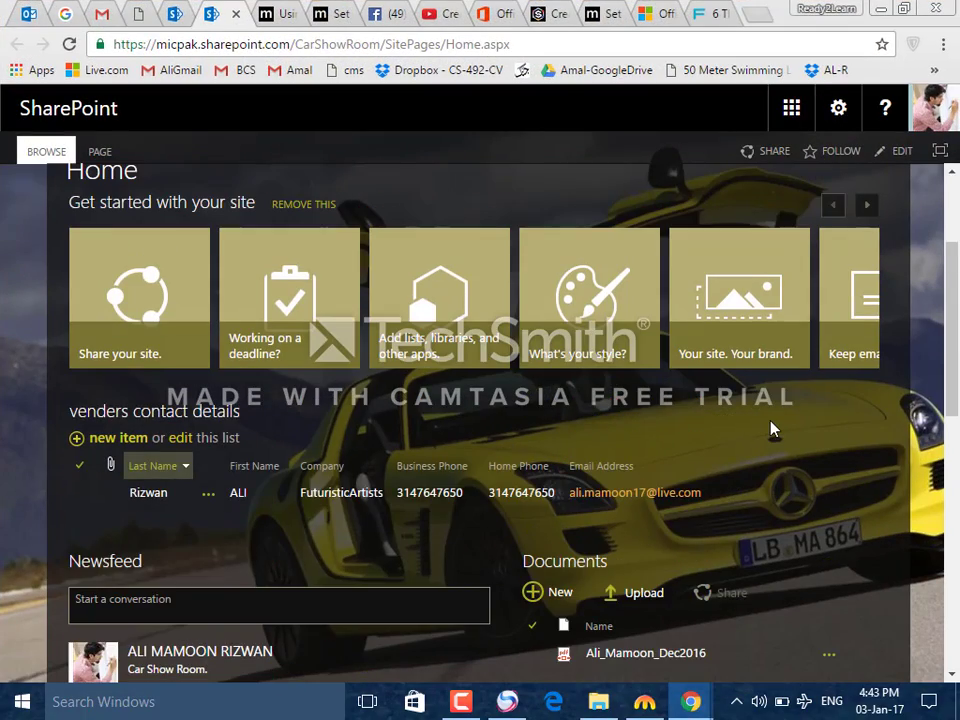
{"action": "scroll", "coordinate": [770, 428], "scroll_direction": "down", "scroll_amount": 1}
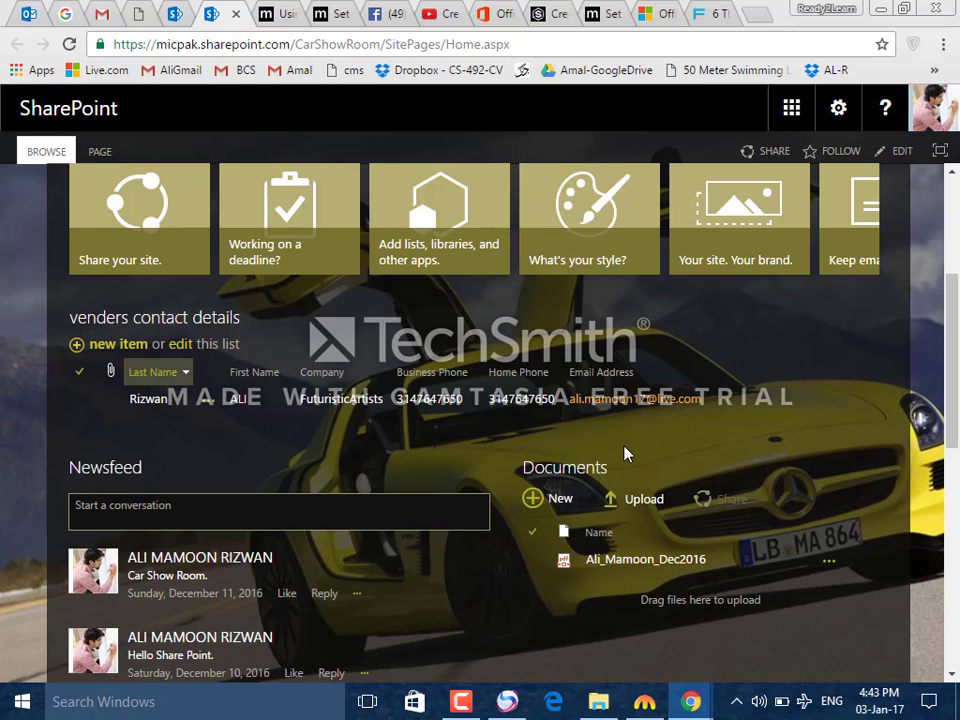
{"action": "scroll", "coordinate": [624, 454], "scroll_direction": "down", "scroll_amount": 1}
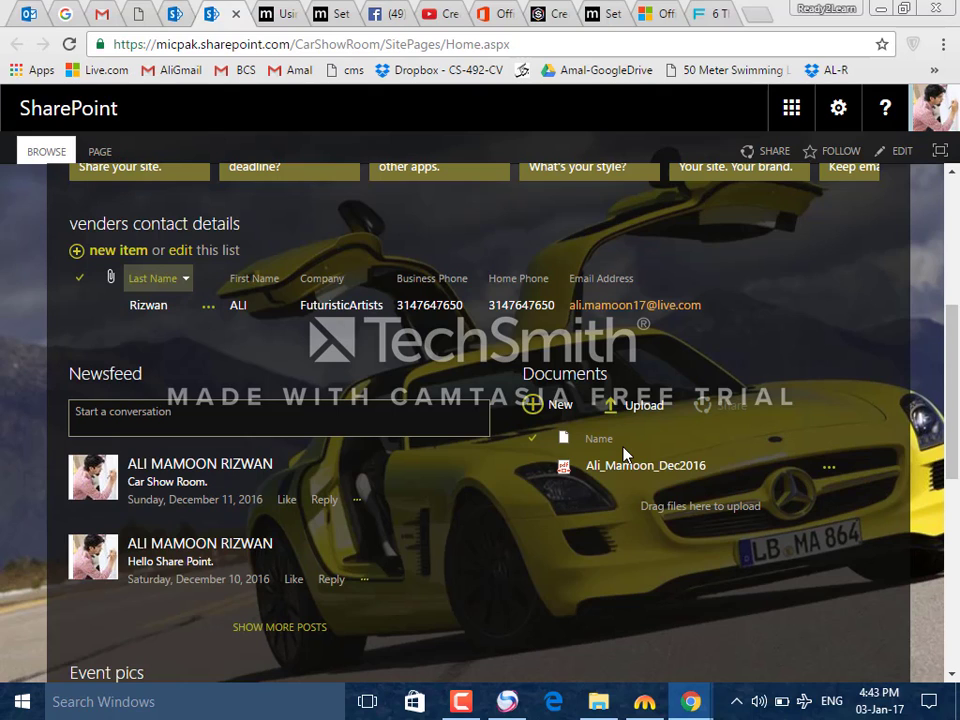
{"action": "scroll", "coordinate": [623, 455], "scroll_direction": "up", "scroll_amount": 4}
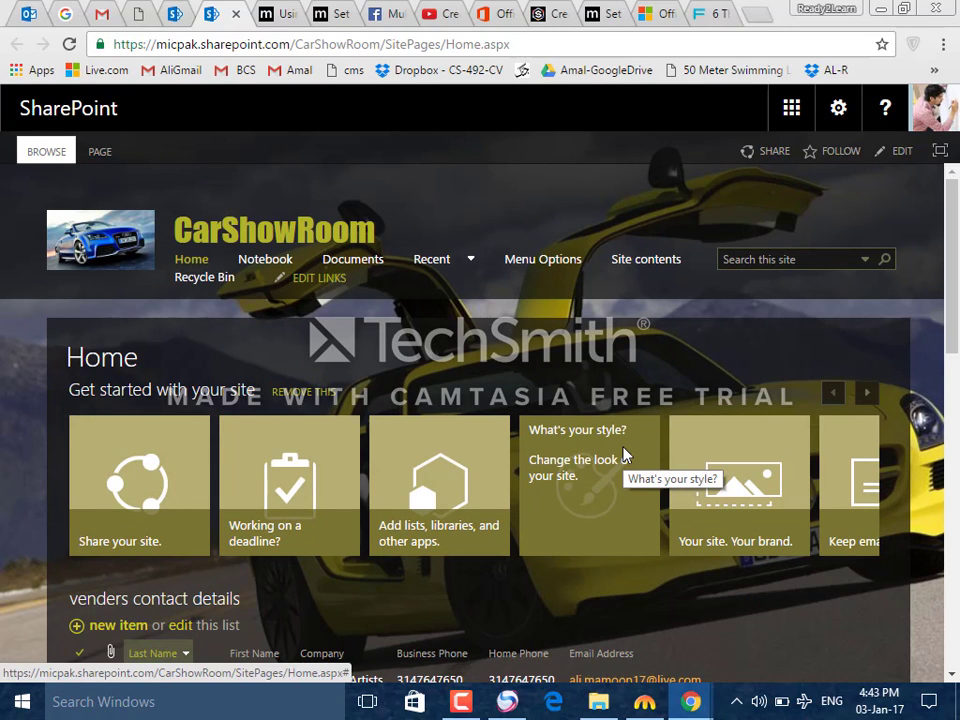
{"action": "scroll", "coordinate": [583, 387], "scroll_direction": "down", "scroll_amount": 1}
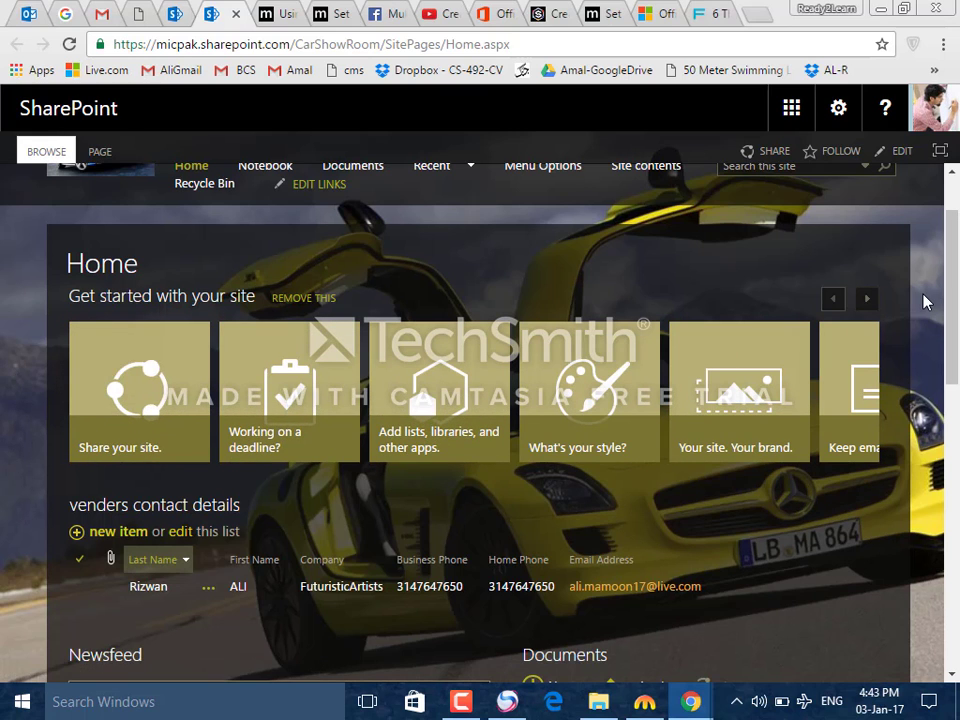
{"action": "scroll", "coordinate": [925, 300], "scroll_direction": "down", "scroll_amount": 7}
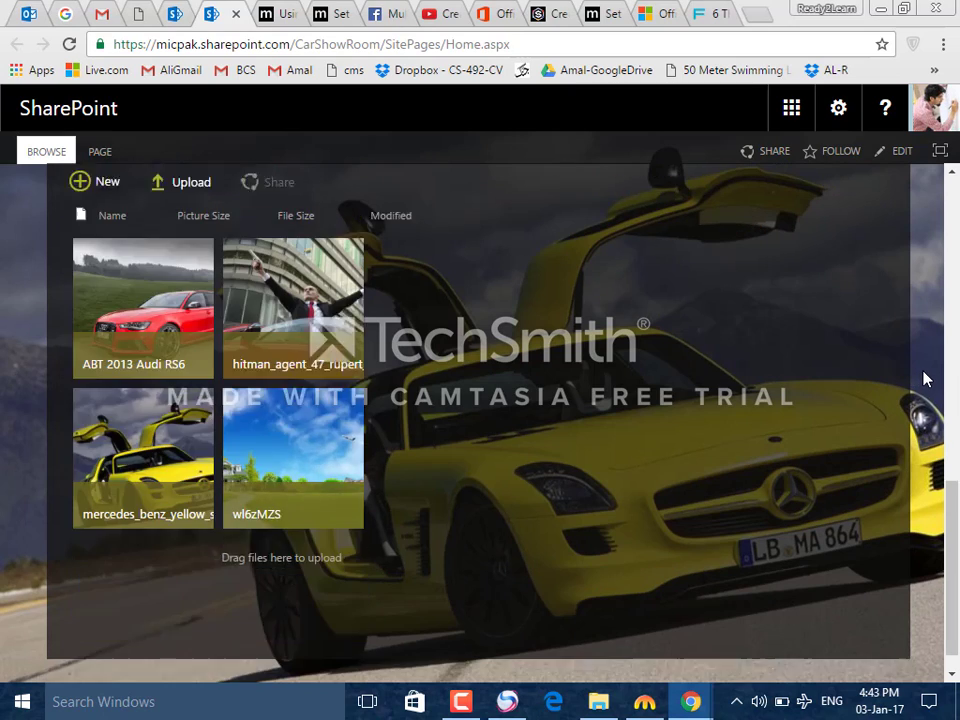
{"action": "scroll", "coordinate": [921, 375], "scroll_direction": "up", "scroll_amount": 10}
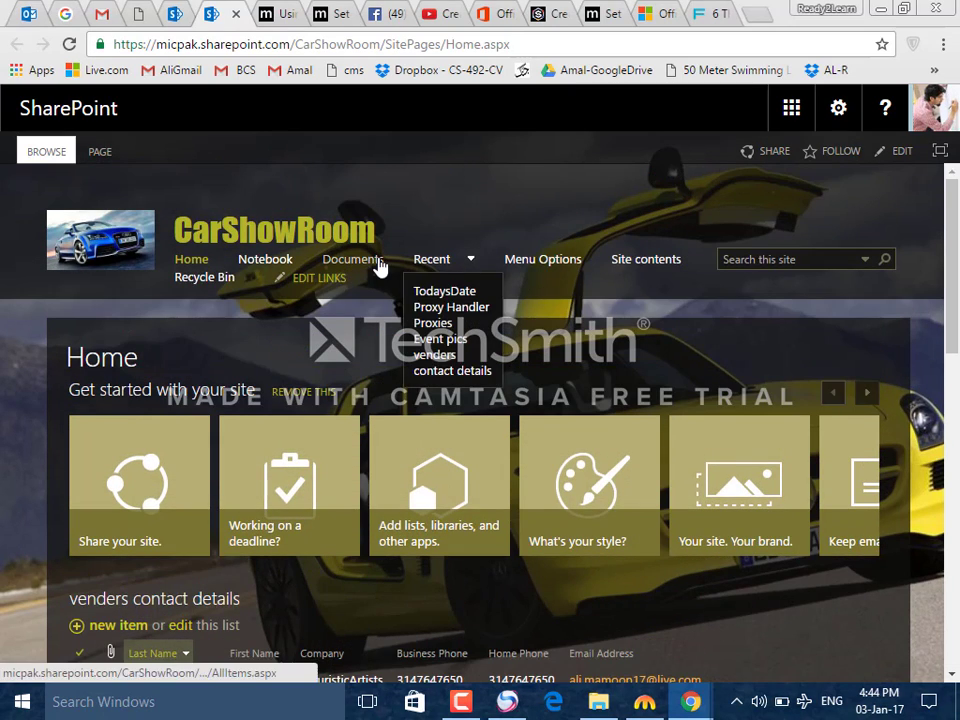
Step: Open a recent proxy item from the CarShowRoom navigation and minimise both browser windows
{"action": "left_click", "coordinate": [462, 316]}
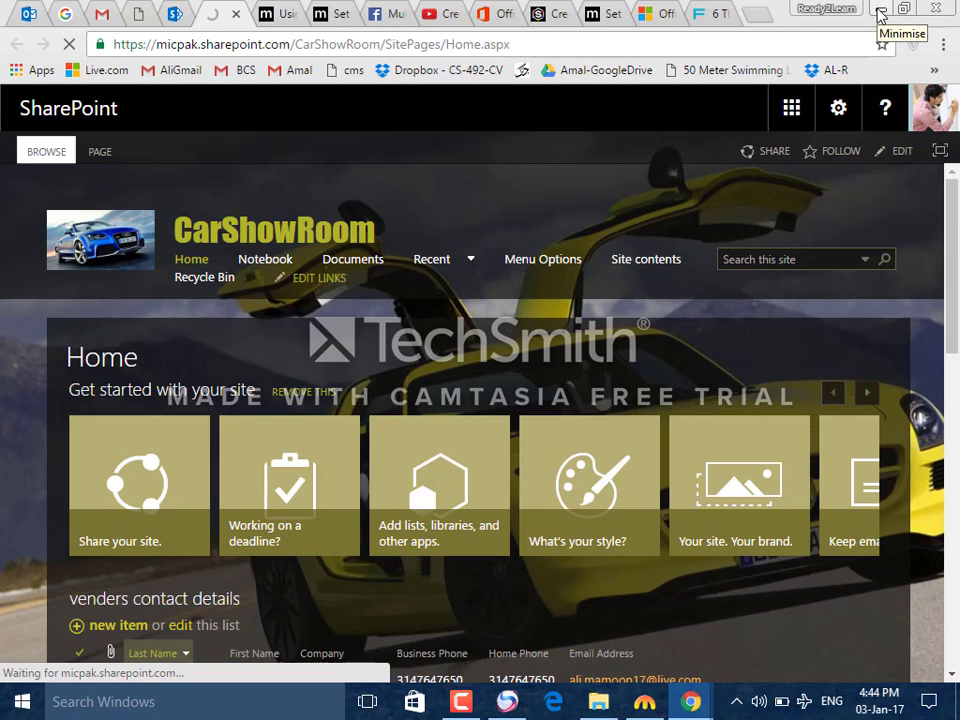
{"action": "left_click", "coordinate": [879, 12]}
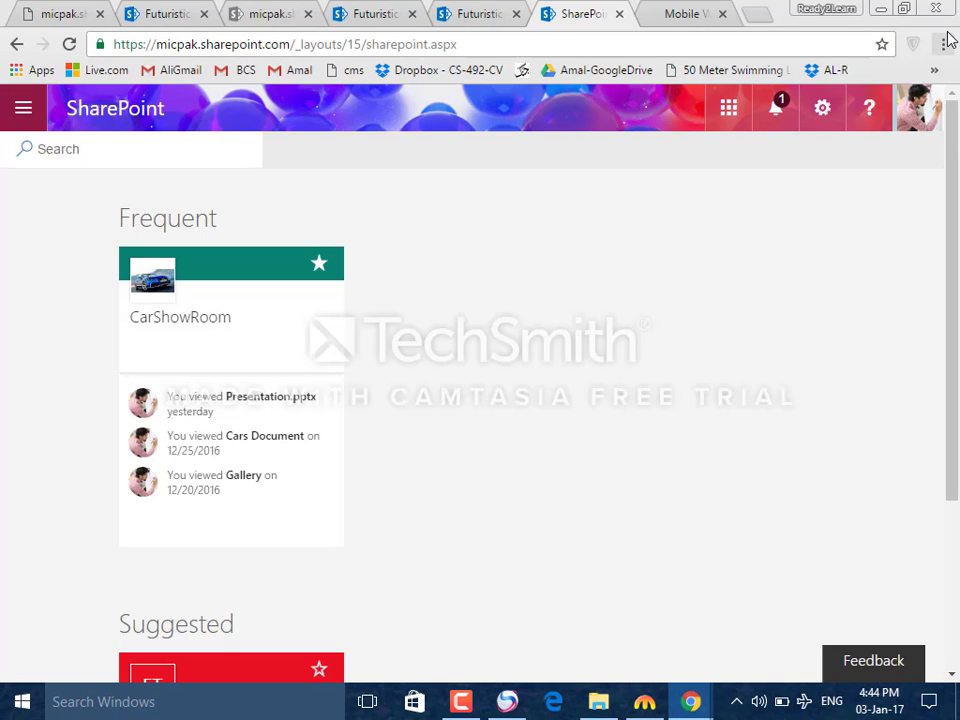
{"action": "left_click", "coordinate": [879, 12]}
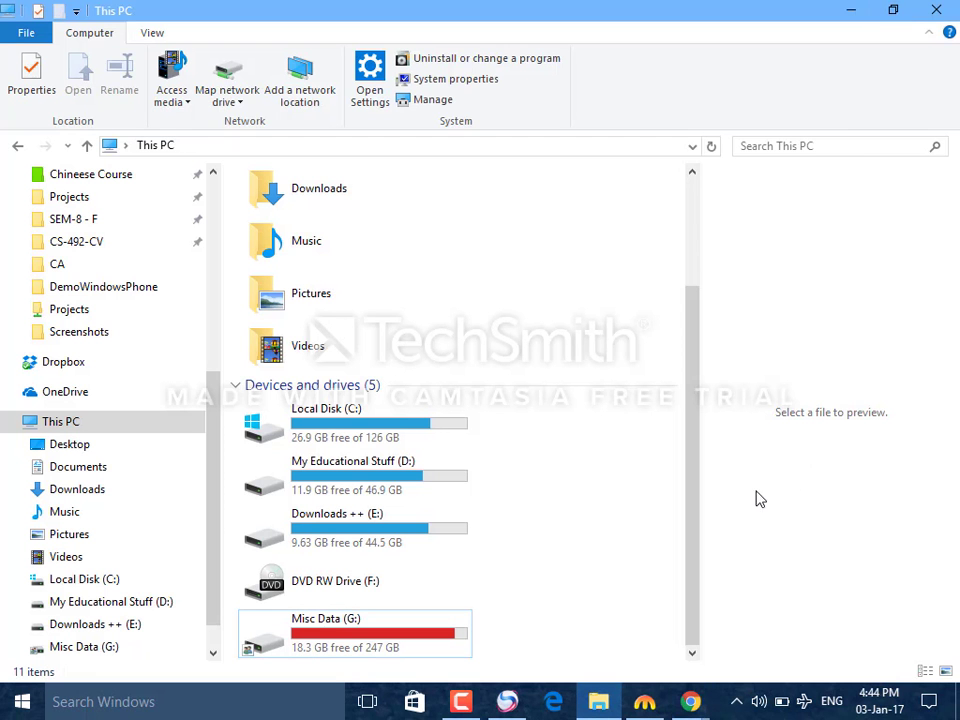
{"action": "left_click_drag", "start_coordinate": [692, 456], "coordinate": [700, 561]}
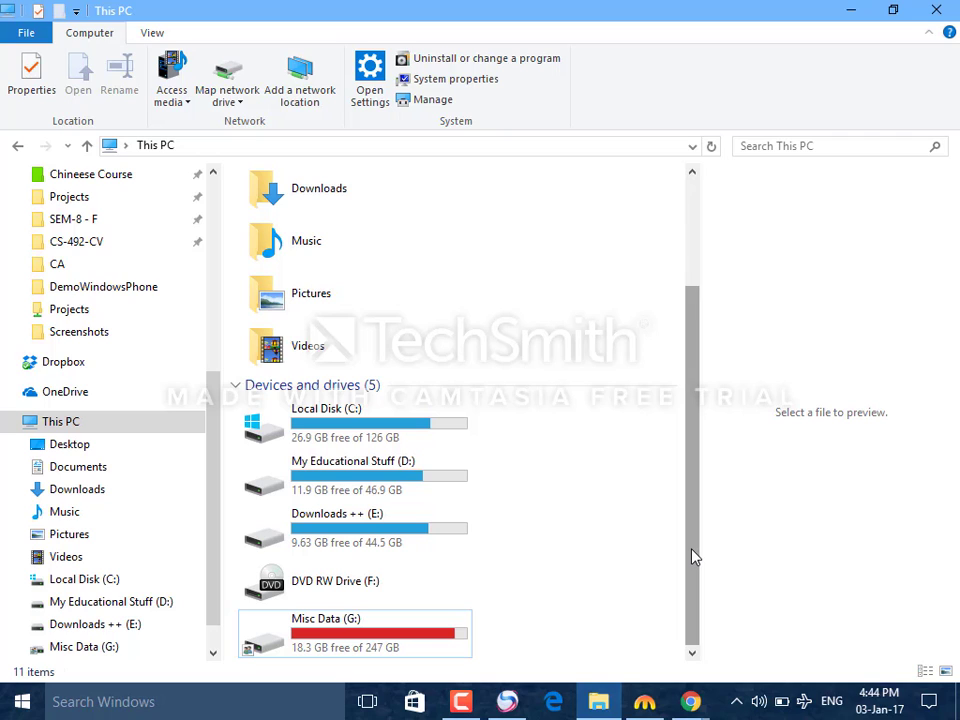
Step: Return to the browser window with the team site and reload its site contents page
{"action": "left_click", "coordinate": [692, 703]}
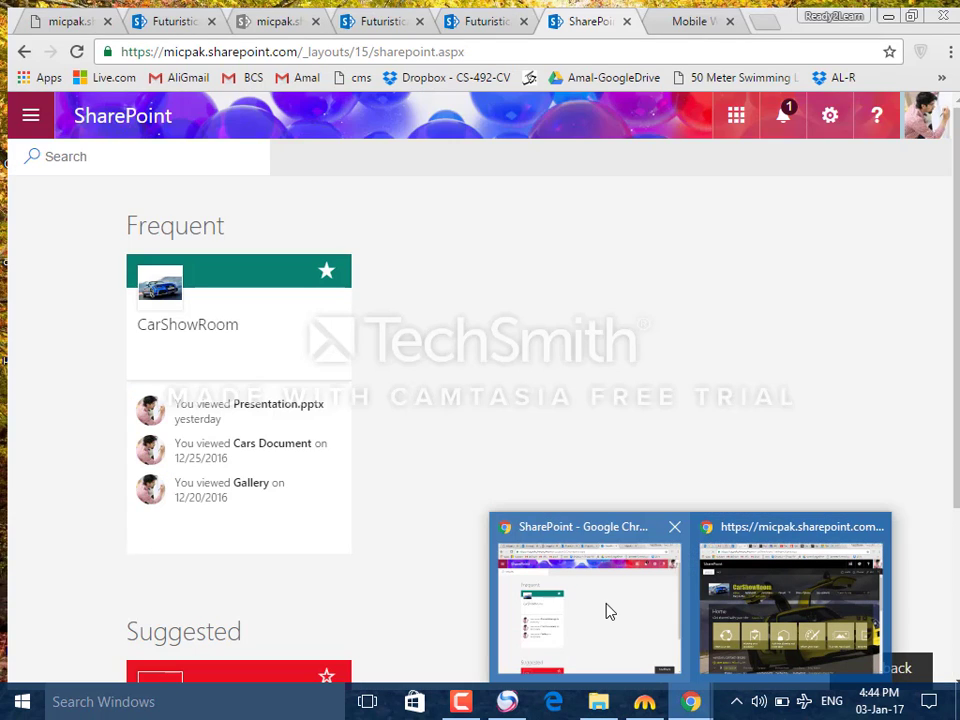
{"action": "mouse_move", "coordinate": [735, 610]}
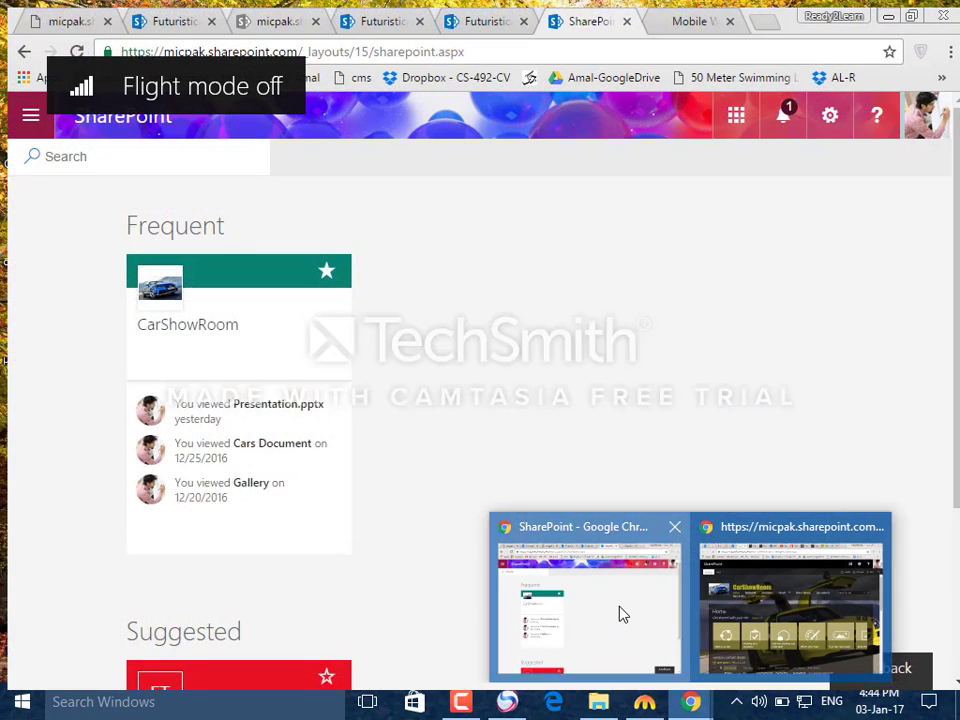
{"action": "left_click", "coordinate": [622, 614]}
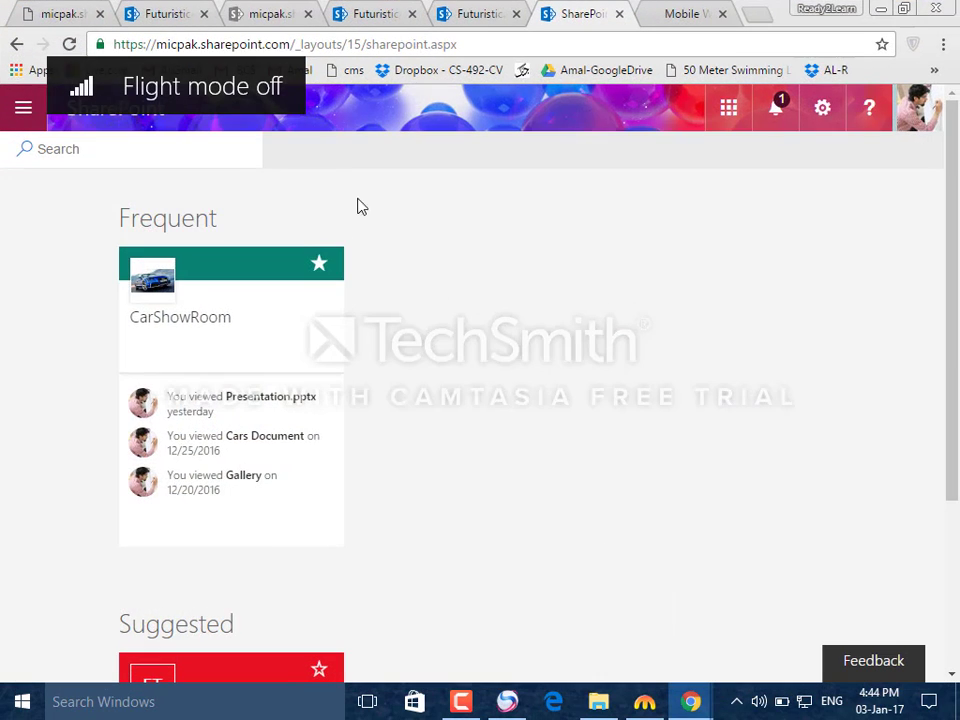
{"action": "left_click", "coordinate": [63, 13]}
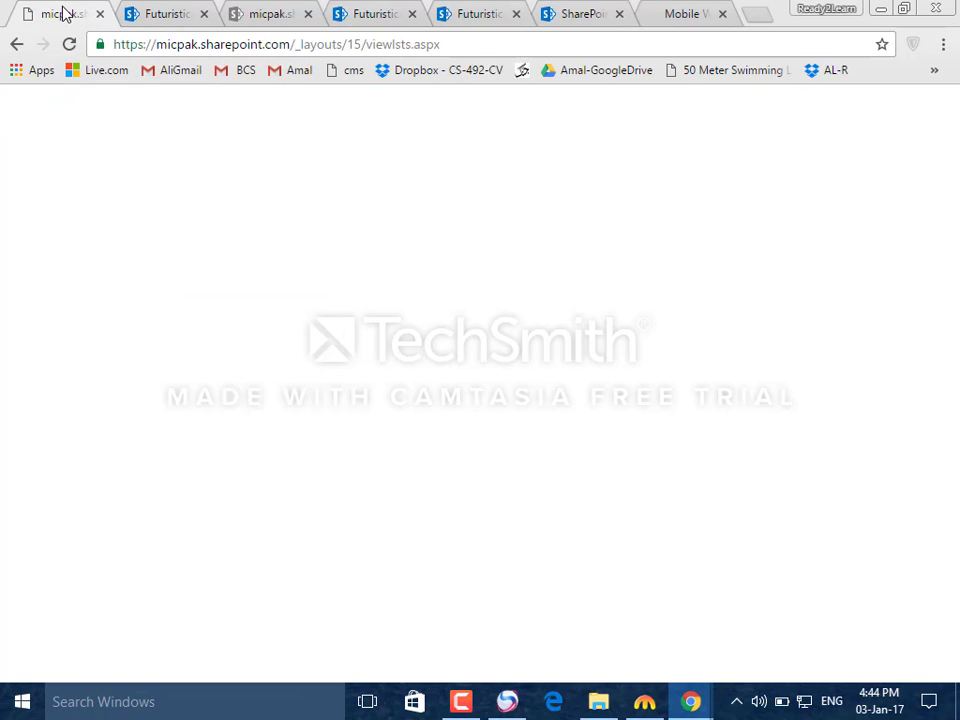
{"action": "left_click", "coordinate": [69, 44]}
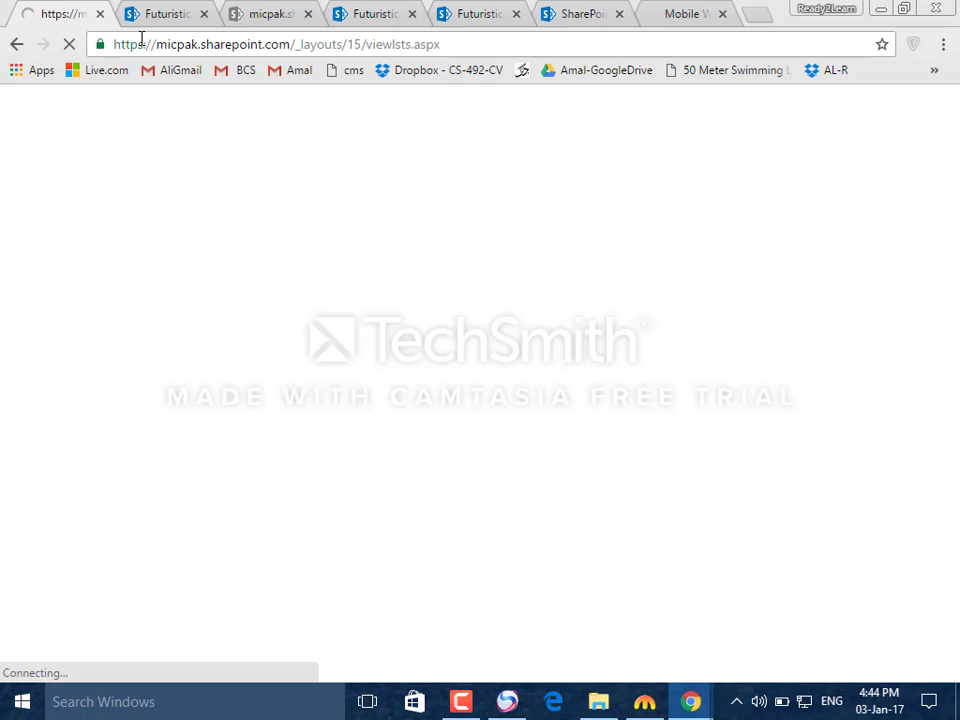
{"action": "left_click", "coordinate": [888, 10]}
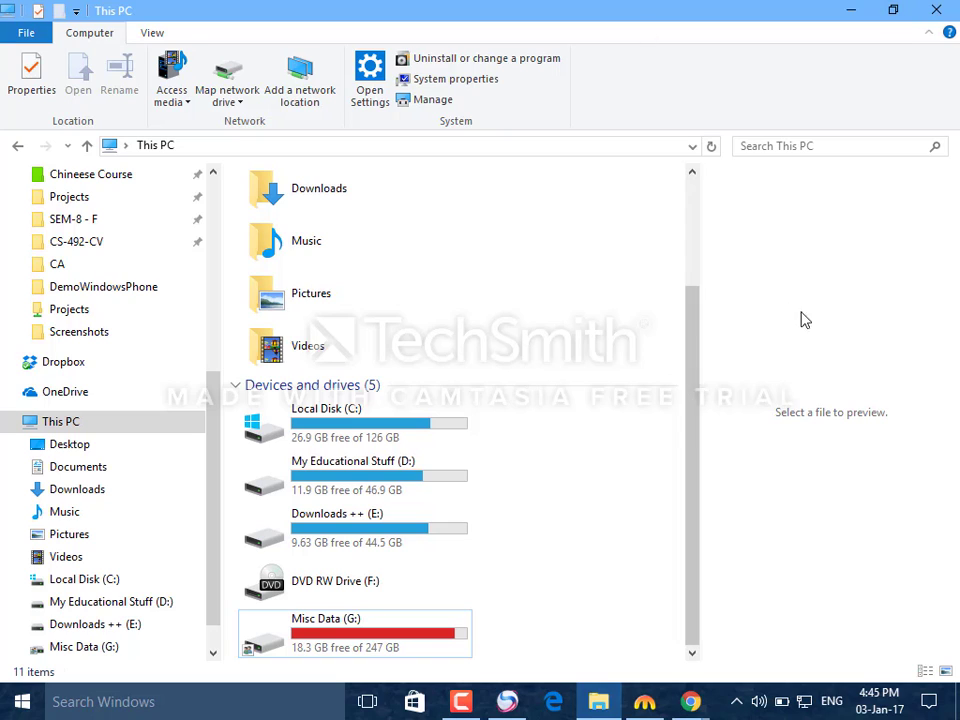
{"action": "left_click", "coordinate": [460, 701]}
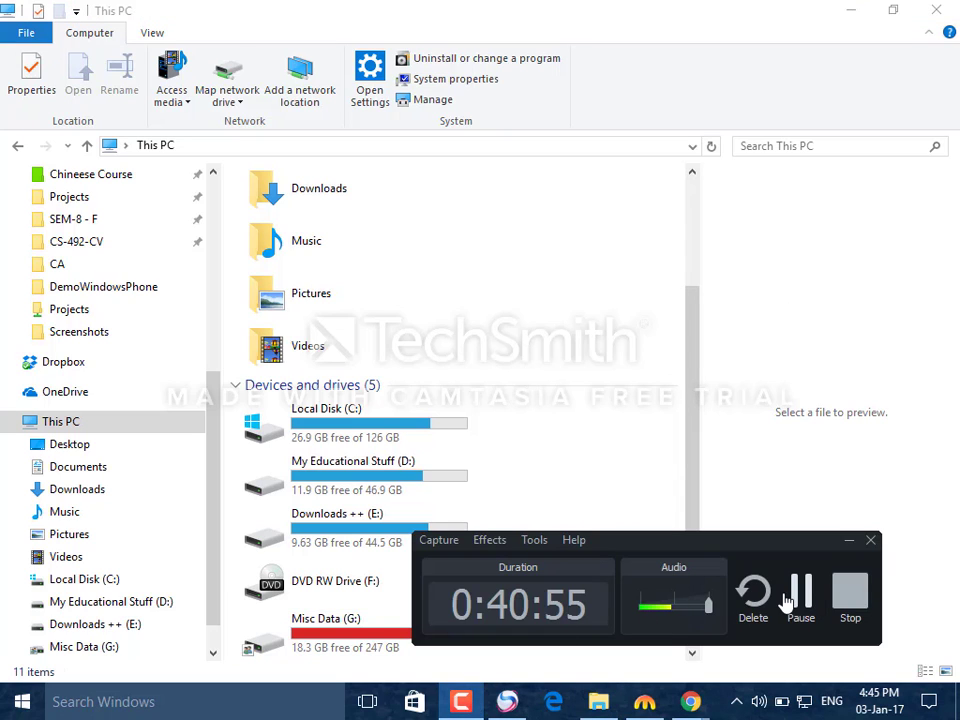